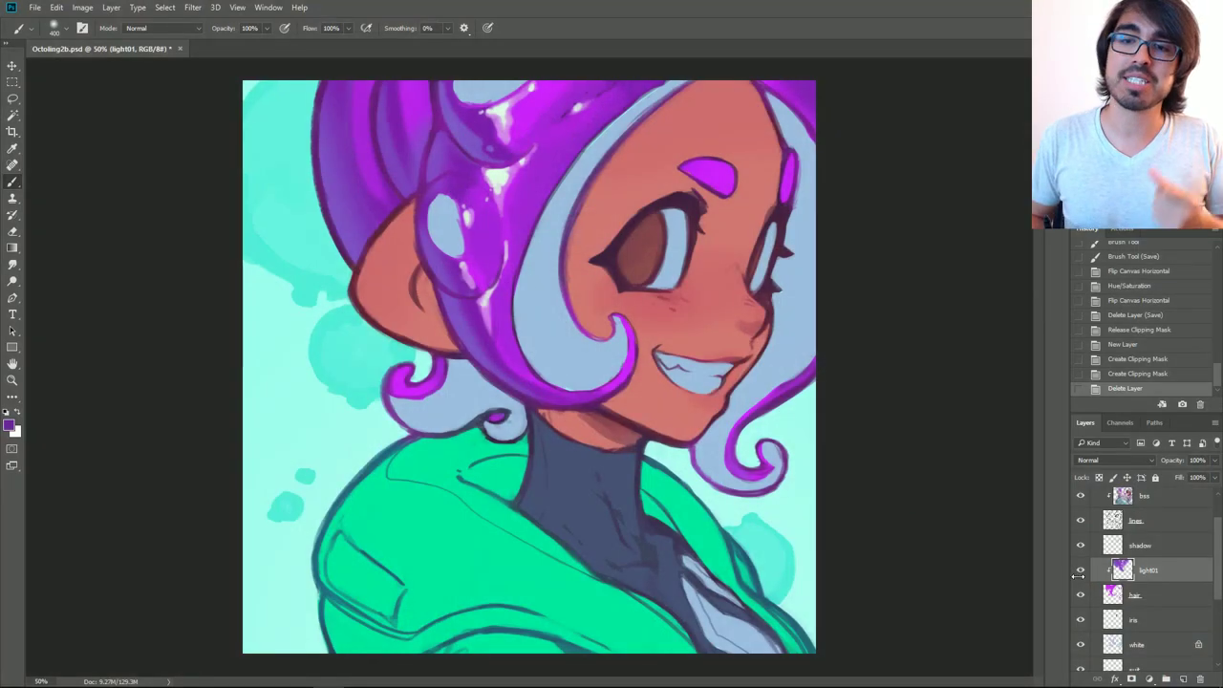
Step: Toggle the visibility of the light01 and hair layers to compare the hair with and without its shading
click(1081, 570)
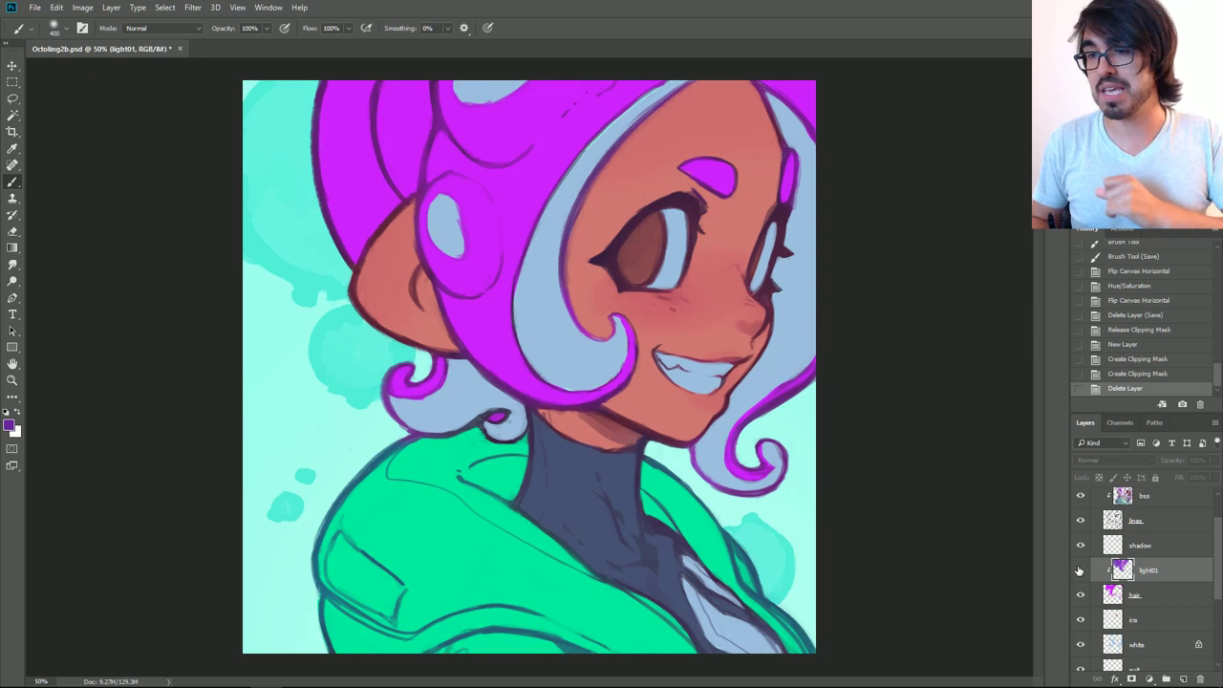
click(1081, 571)
click(1081, 572)
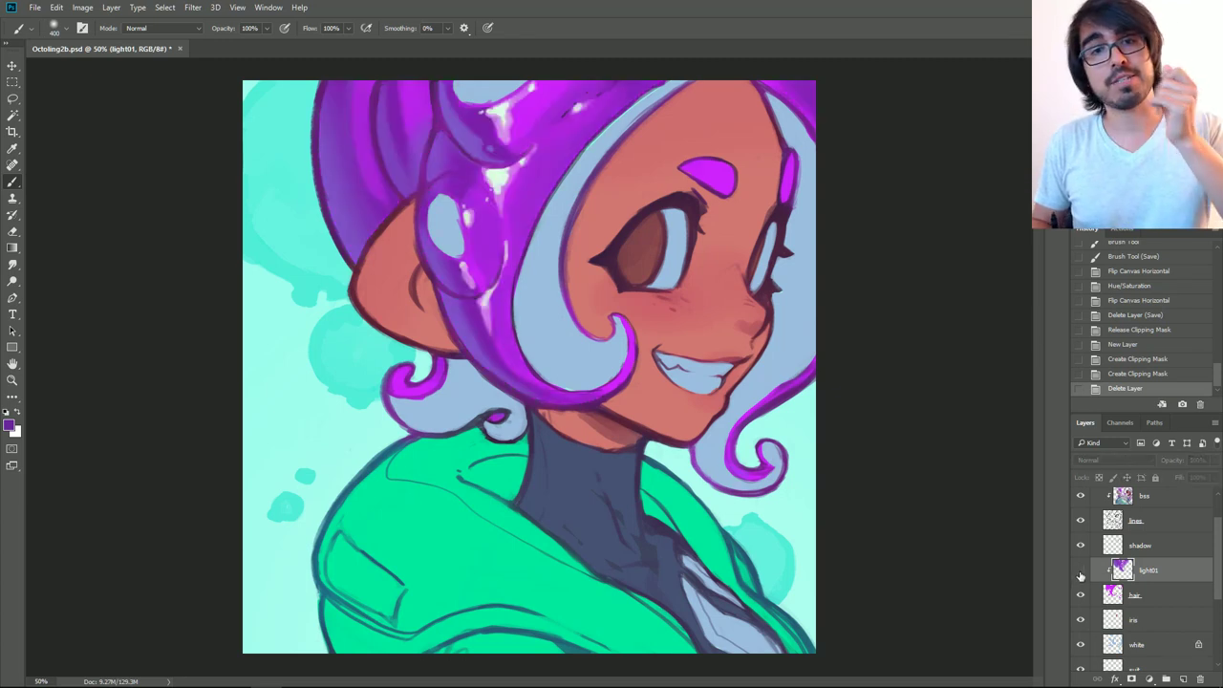
click(1081, 572)
click(1081, 571)
click(1081, 572)
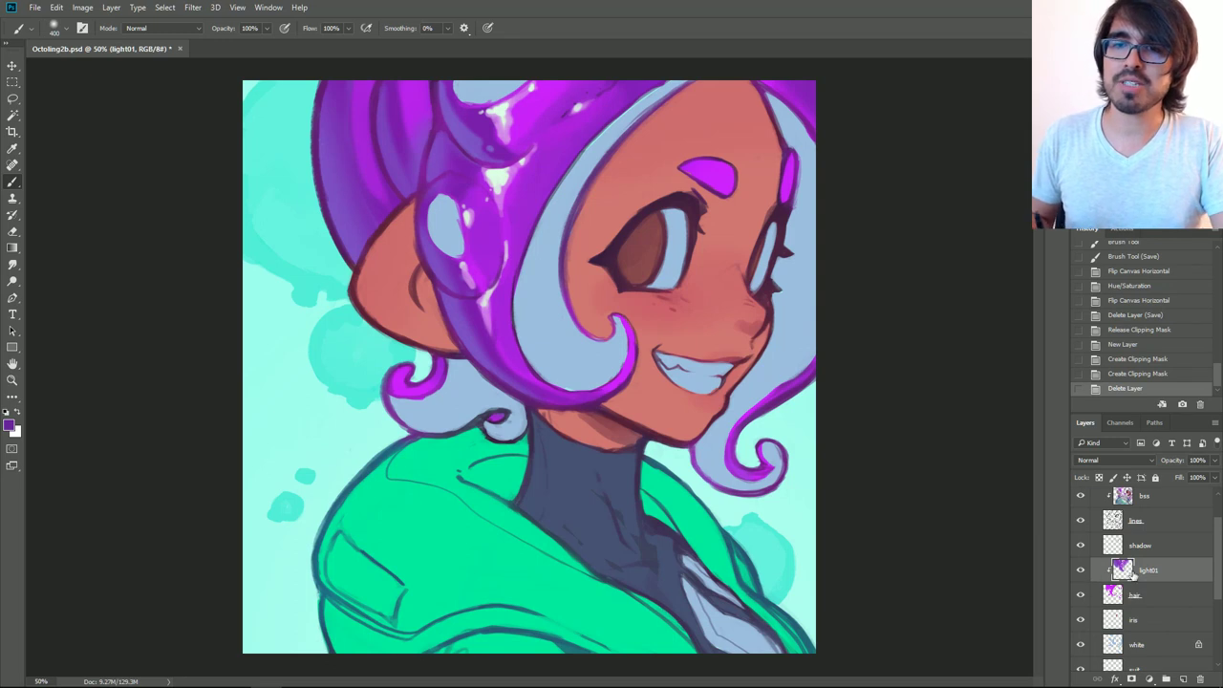
drag(1081, 595, 1083, 623)
click(1081, 595)
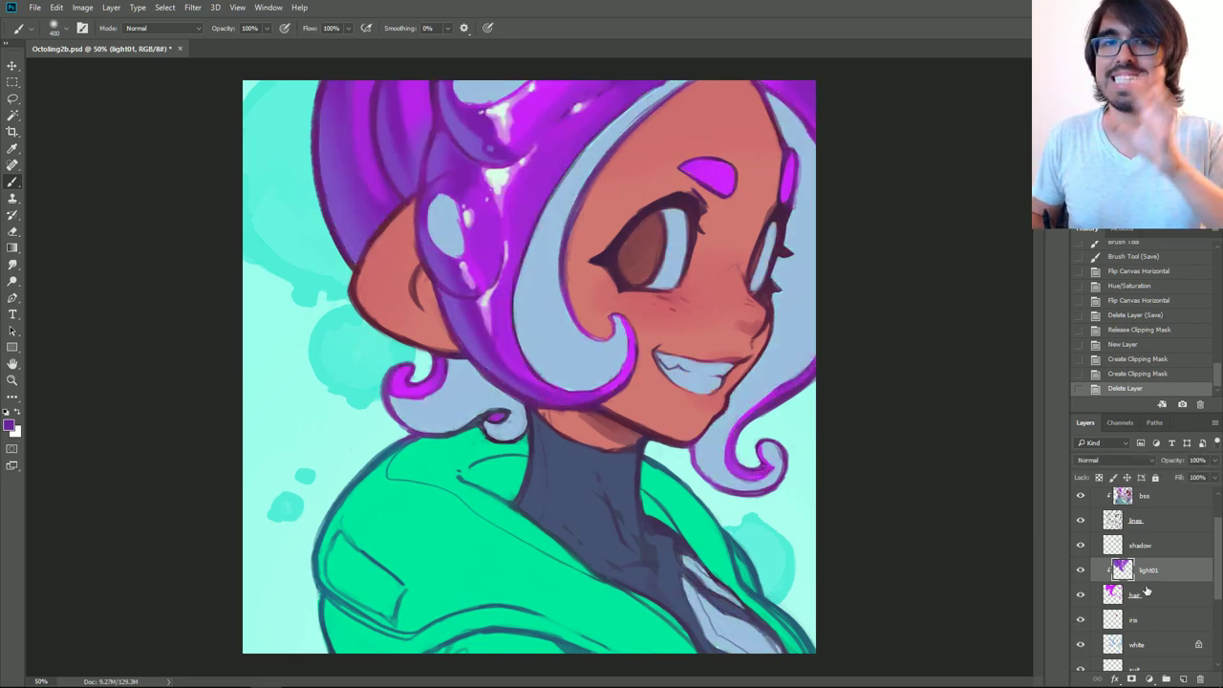
Step: Try shifting the clipped light01 shading around inside the hair shape with the Move tool
click(1116, 588)
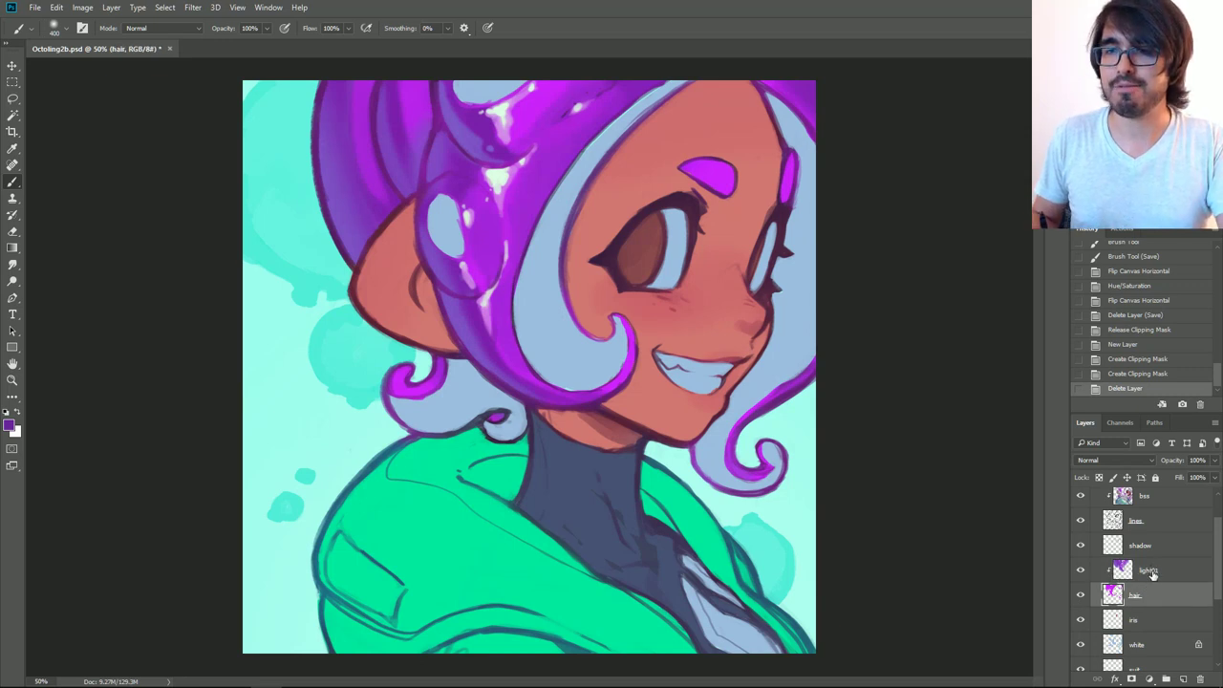
click(1153, 573)
key(v)
drag(557, 67, 623, 70)
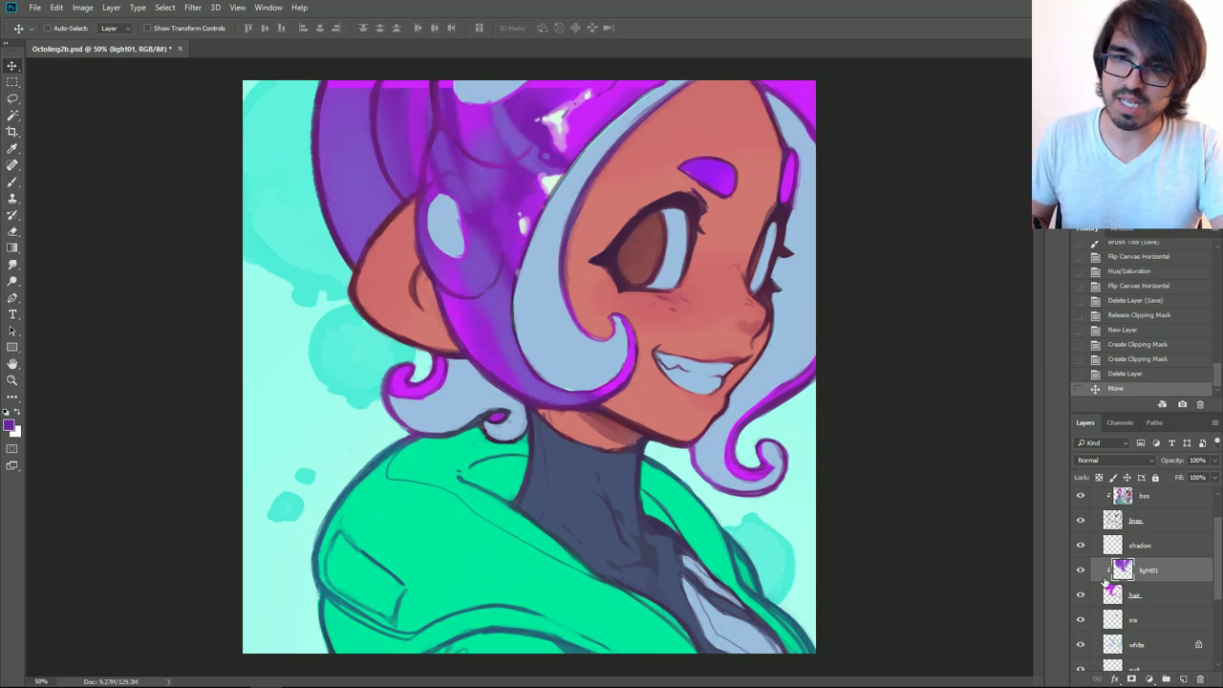
drag(529, 270, 535, 247)
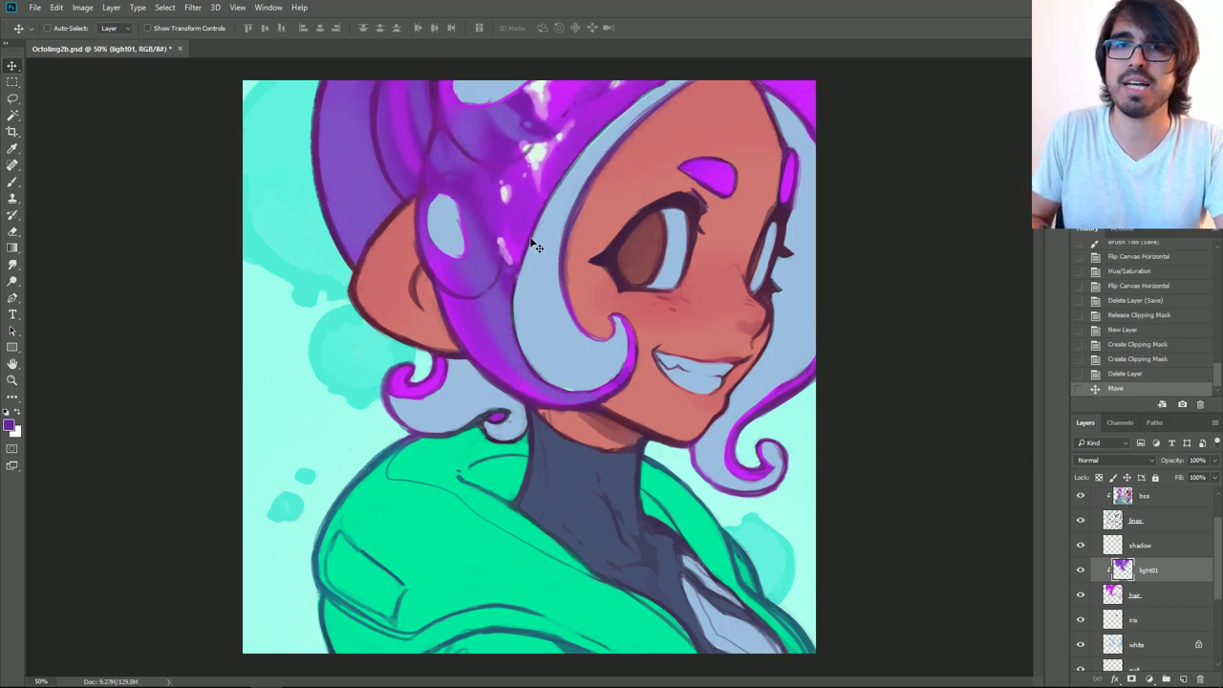
Step: Try moving the hair base layer downward, then undo all the layer moves
click(1152, 596)
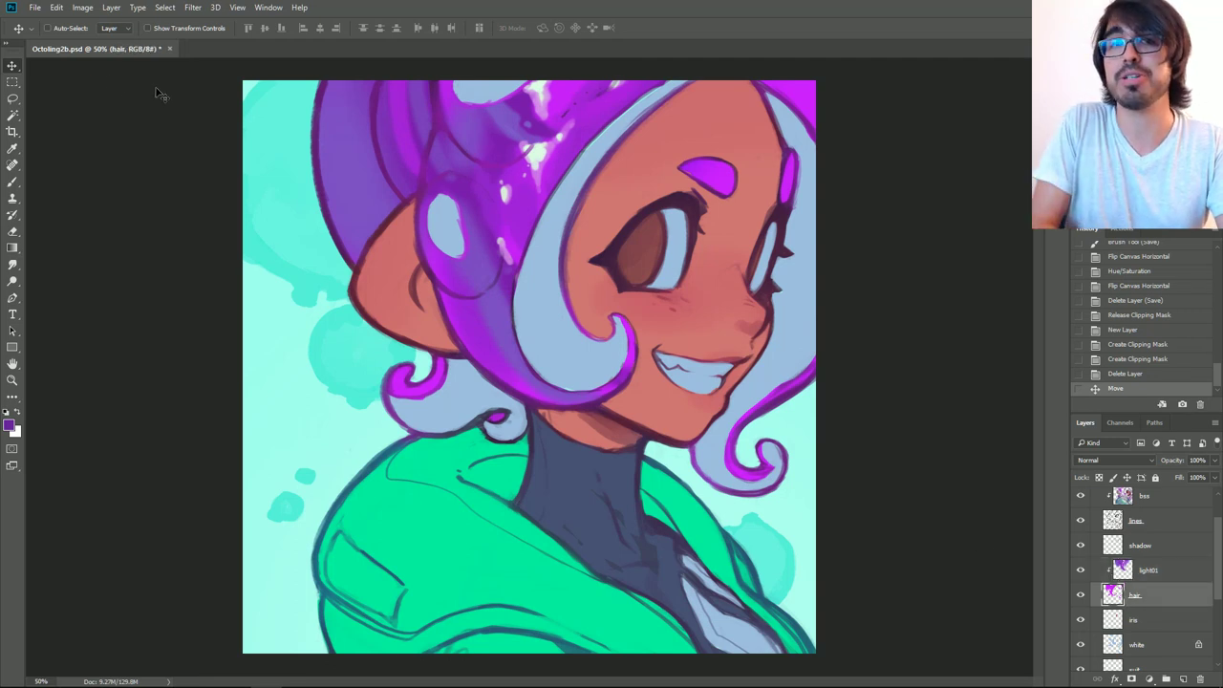
drag(551, 245, 539, 300)
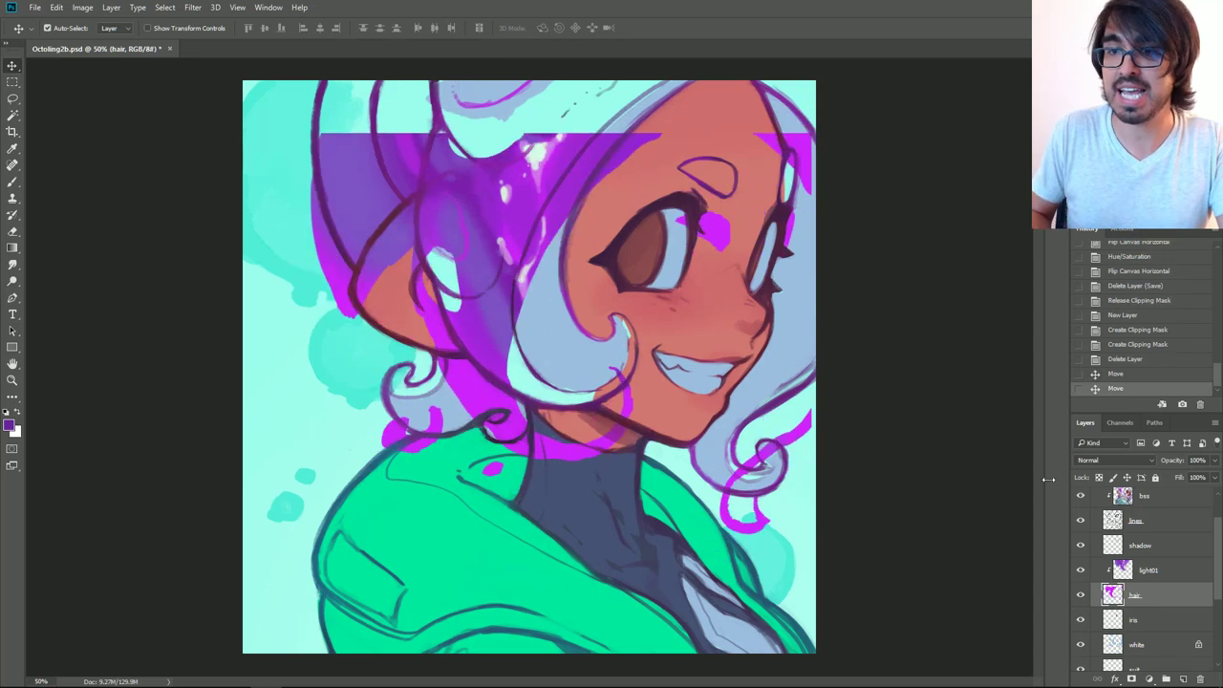
key(ctrl+z)
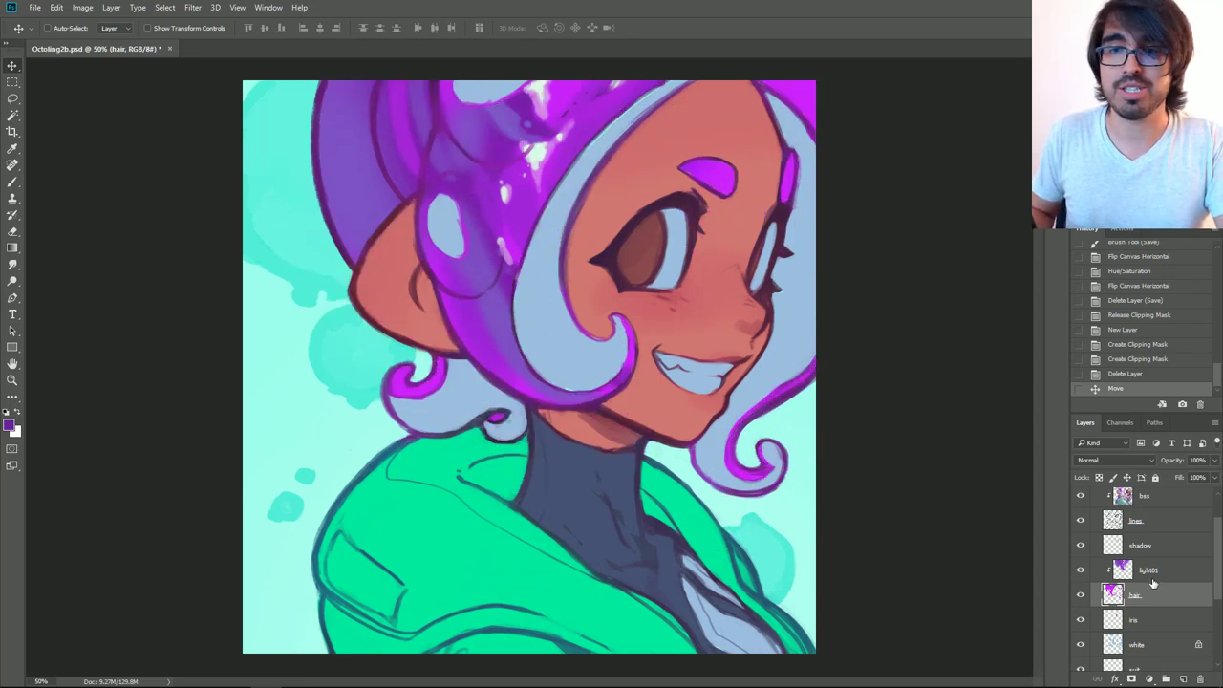
click(1128, 375)
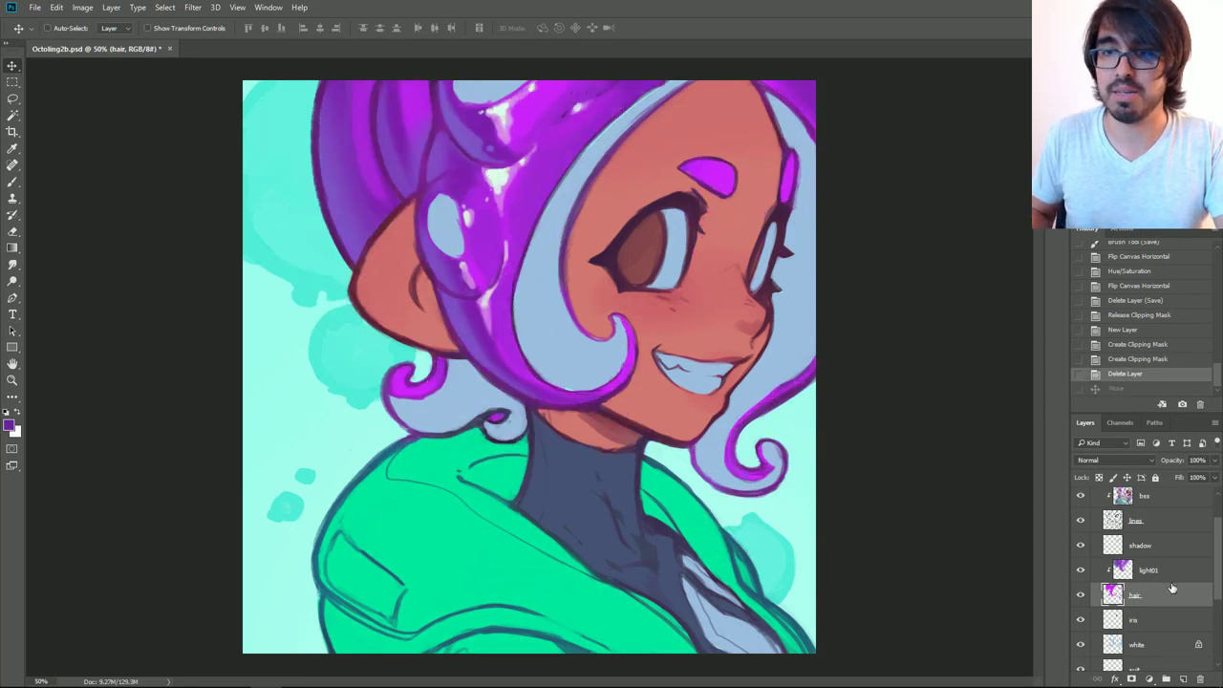
Step: Release light01 from its clipping mask and hide it, then create a new layer named shineon above the hair layer
alt+click(1151, 583)
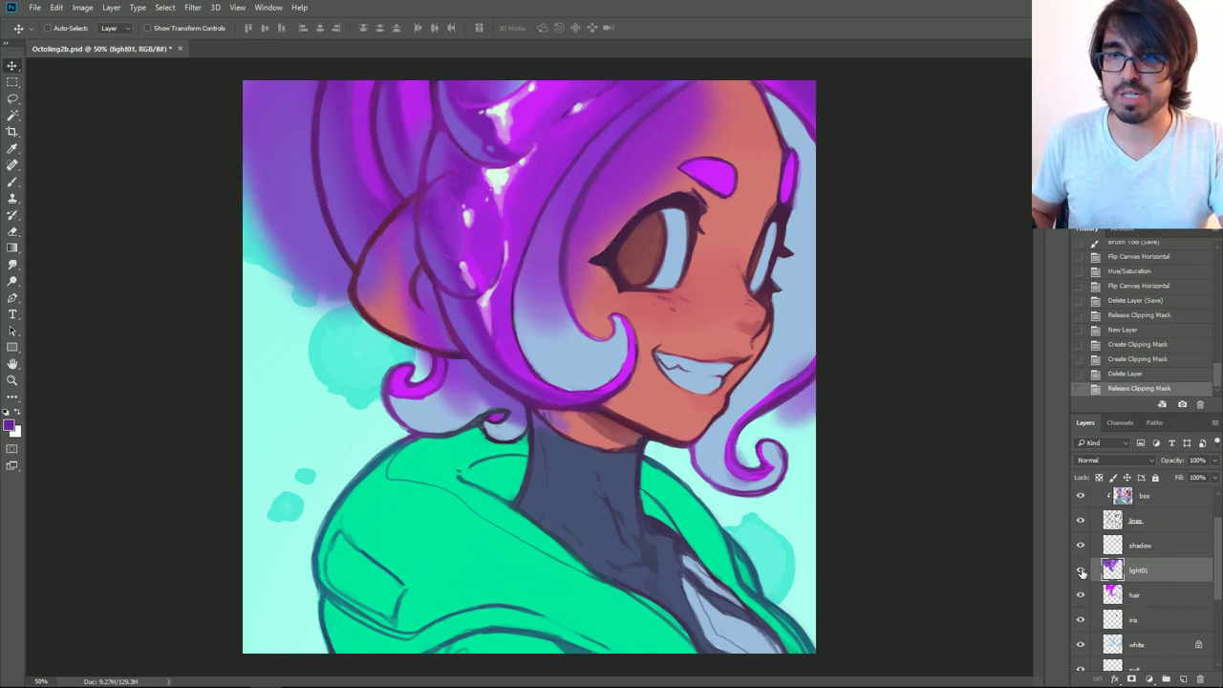
click(1137, 596)
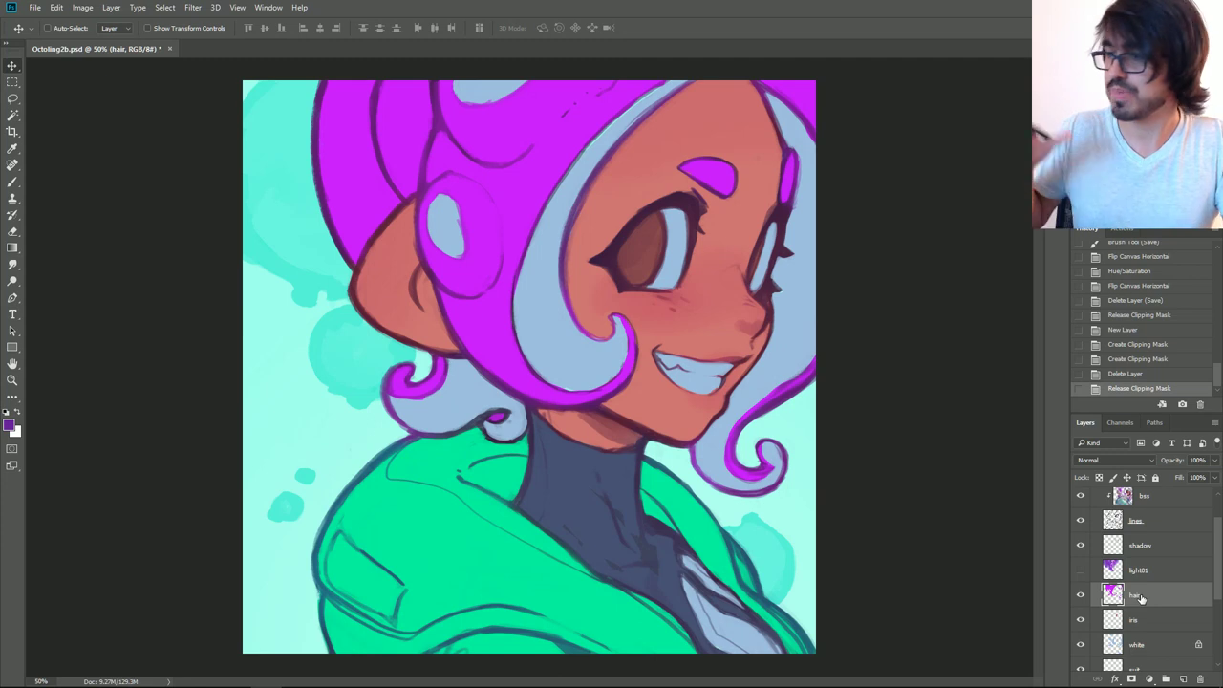
key(ctrl)
key(ctrl+shift+n)
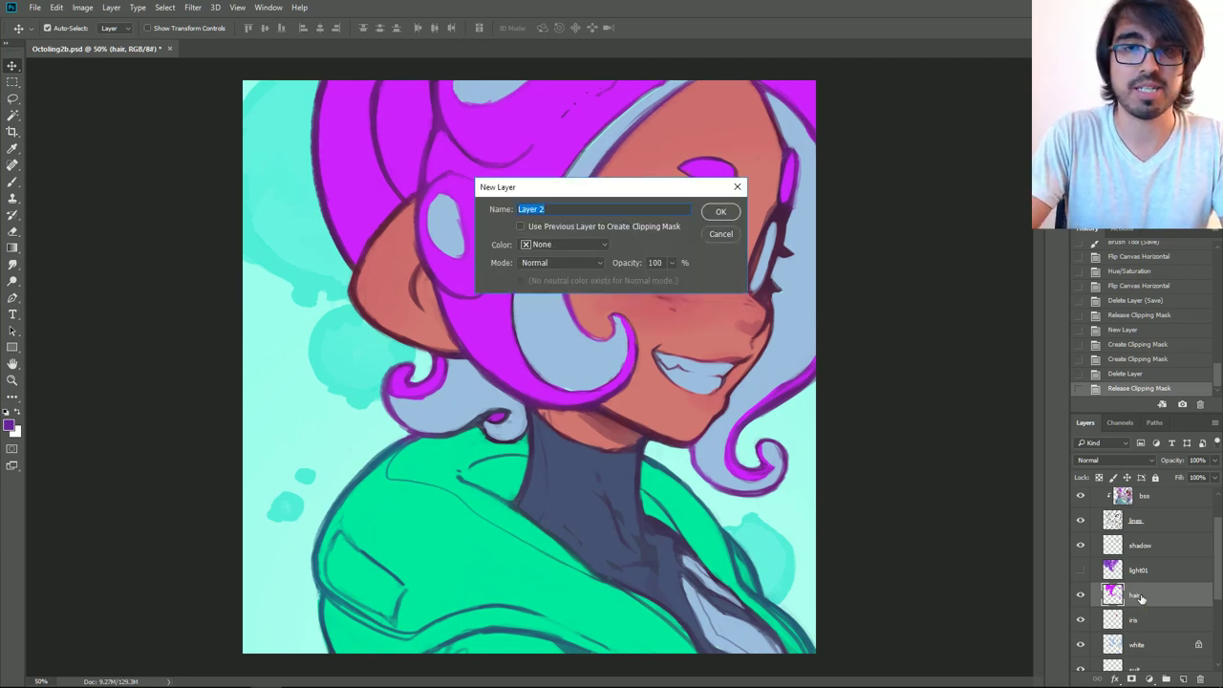
text(shineo)
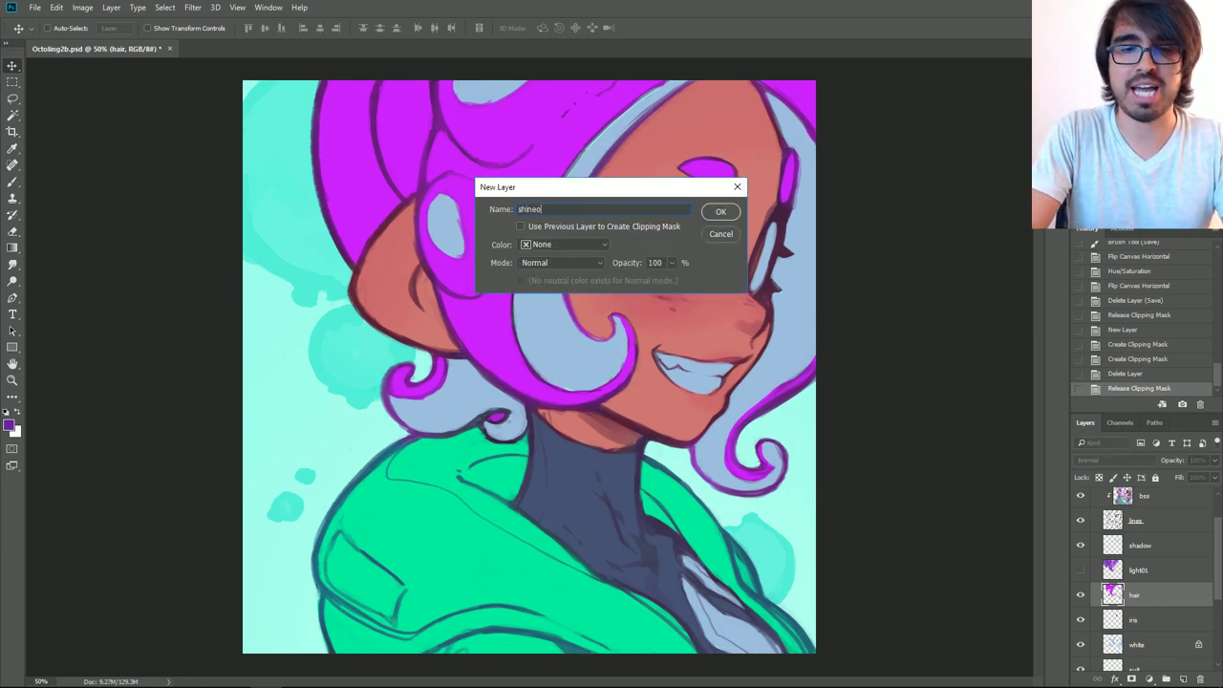
text(n)
key(Return)
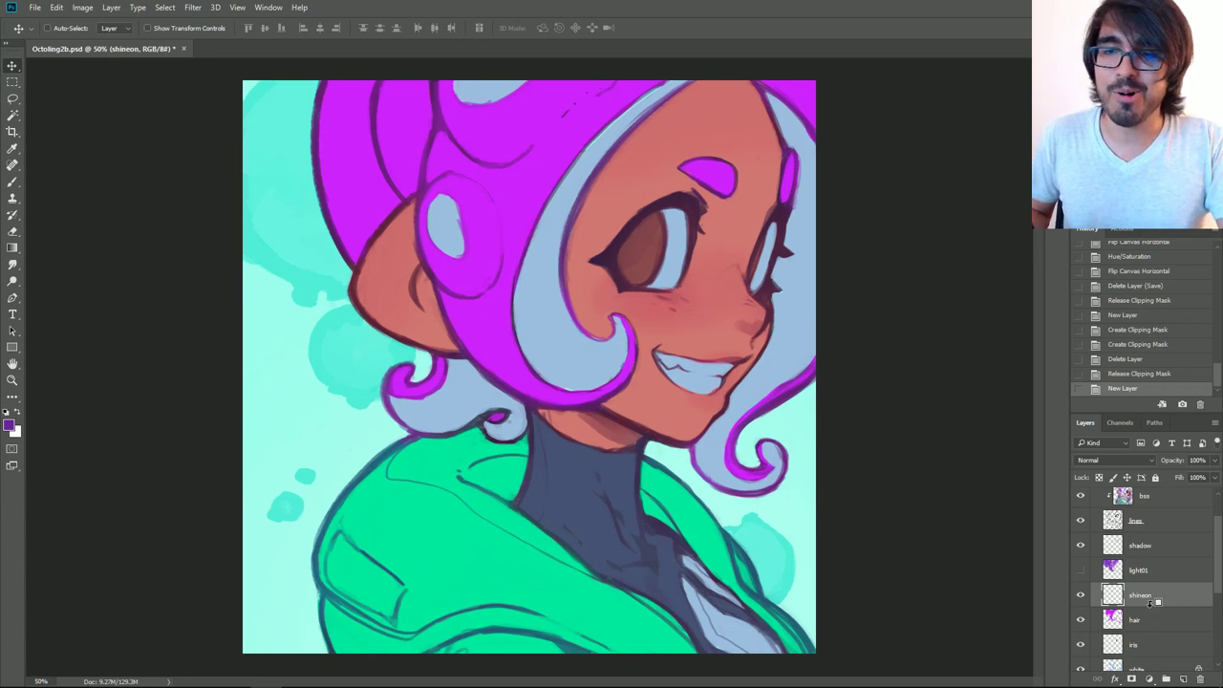
Step: Clip the shineon layer to the hair layer
alt+click(1153, 604)
alt+click(1155, 606)
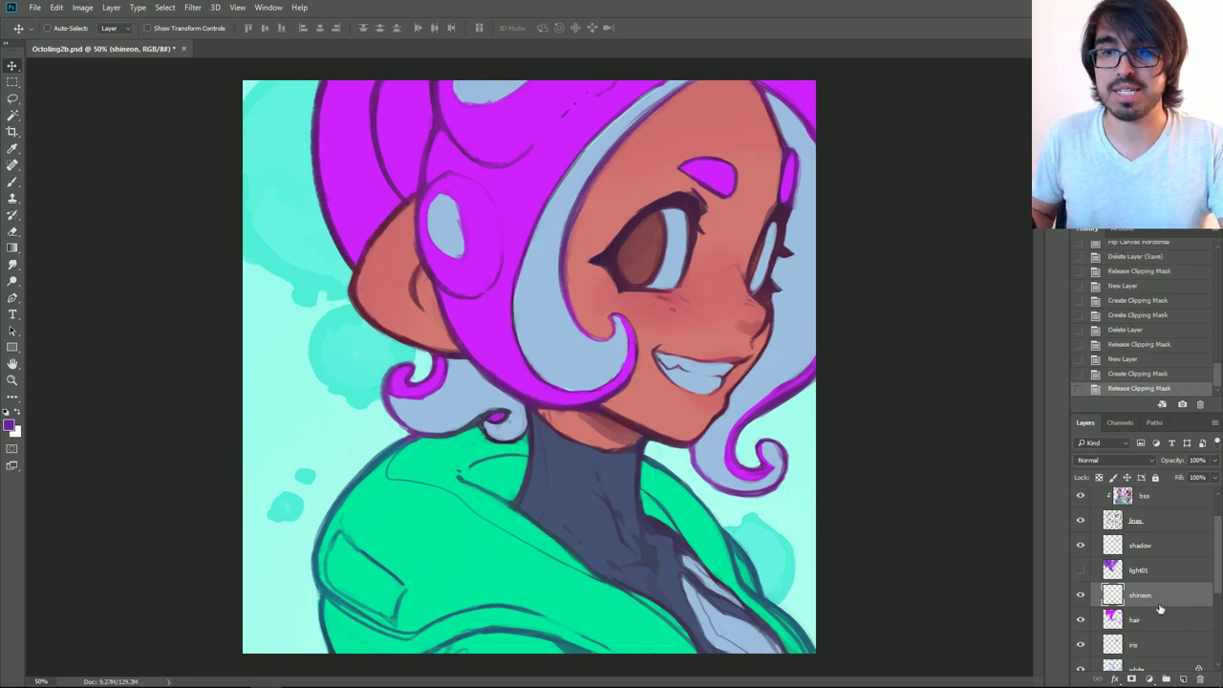
alt+click(1160, 604)
Step: Paint a soft dark purple shadow with a large brush along the hair edge beside the face, undoing unwanted strokes
key(b)
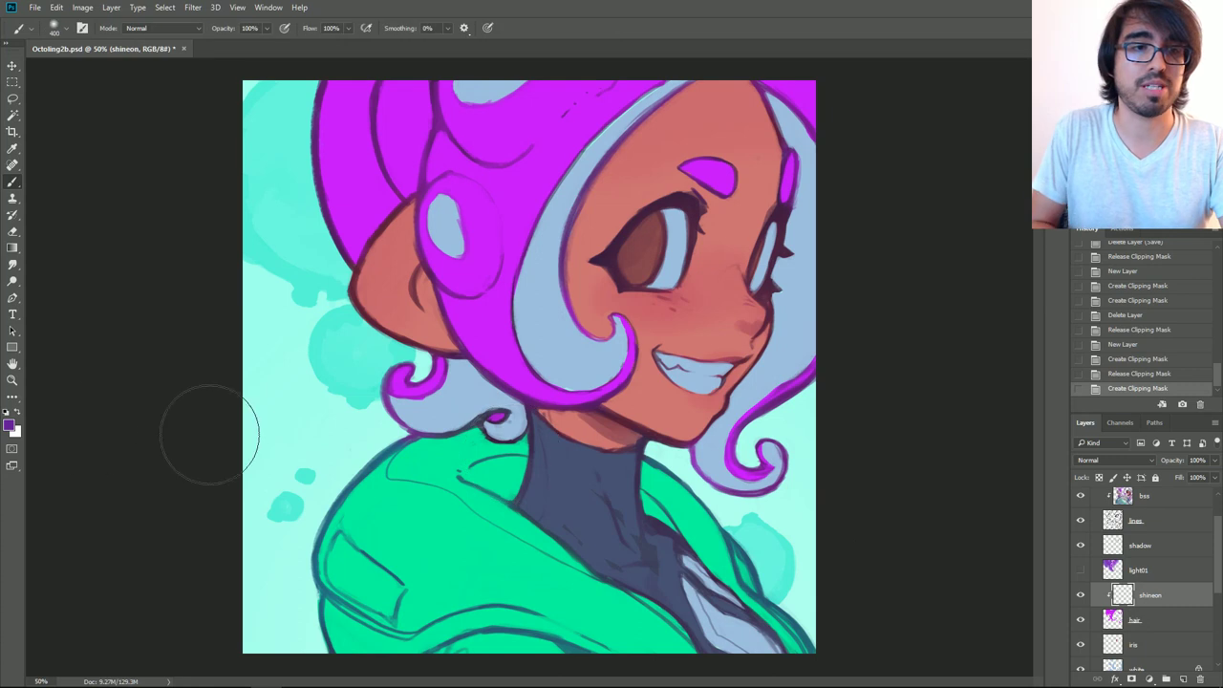
mouse_move(660, 98)
mouse_down()
mouse_move(577, 158)
mouse_move(600, 360)
mouse_up()
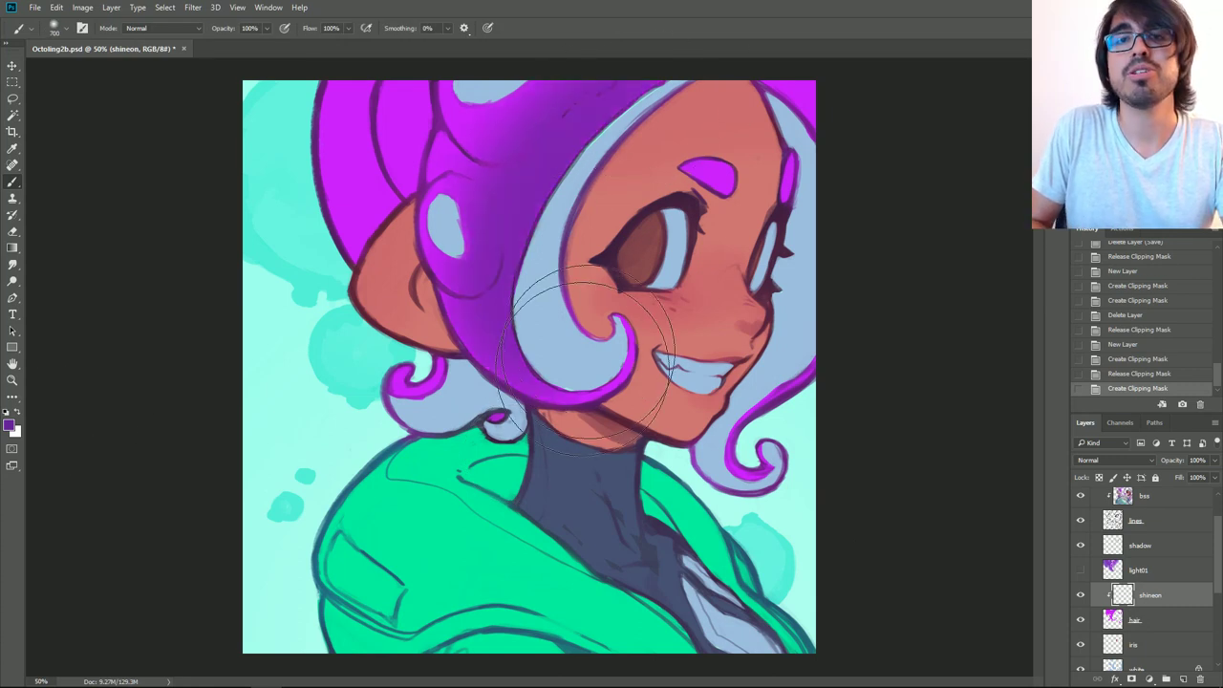
key(ctrl+z)
mouse_move(658, 91)
mouse_down()
mouse_move(560, 368)
mouse_move(600, 361)
mouse_move(542, 232)
mouse_move(615, 359)
mouse_move(607, 351)
mouse_up()
key(ctrl+z)
key(bracketright)
key(bracketright)
key(ctrl+z)
Step: Reduce the brush size and shade the rear edge of the front hair section above and below the ear
key([)
key([)
key([)
key([)
key([)
key([)
key([)
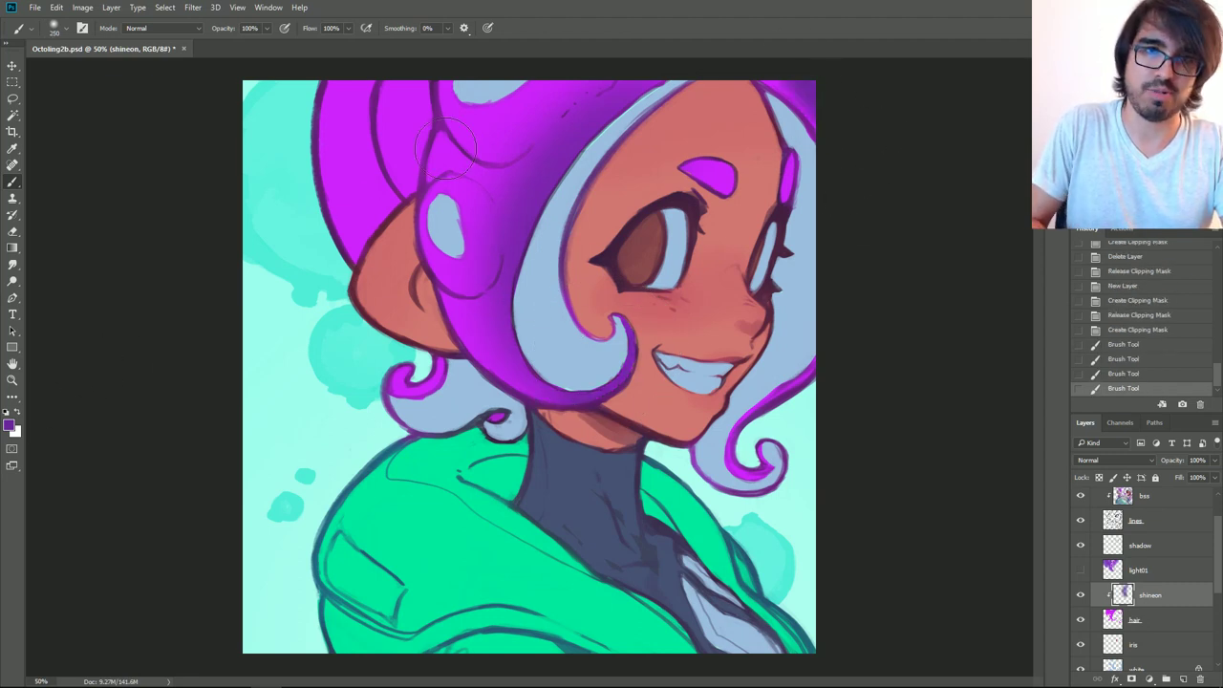
key([)
key([)
key([)
key([)
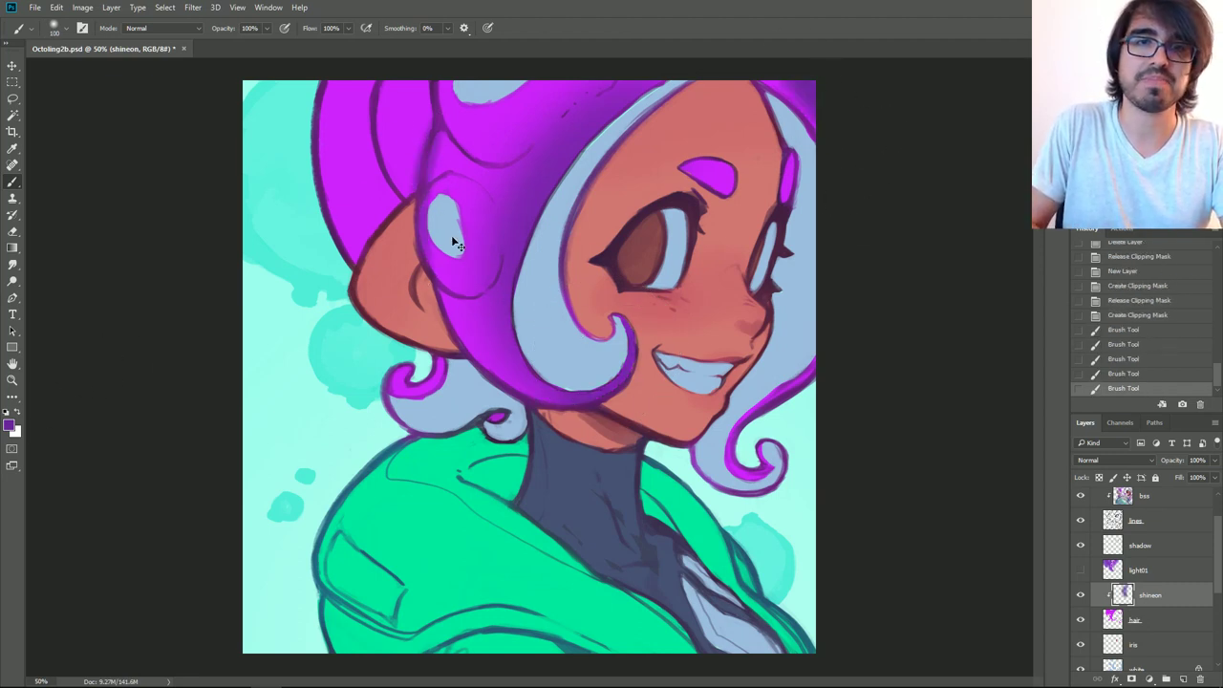
mouse_move(487, 367)
mouse_down()
mouse_move(434, 143)
mouse_move(465, 352)
mouse_move(451, 91)
mouse_move(438, 172)
mouse_move(429, 43)
mouse_up()
key(ctrl+z)
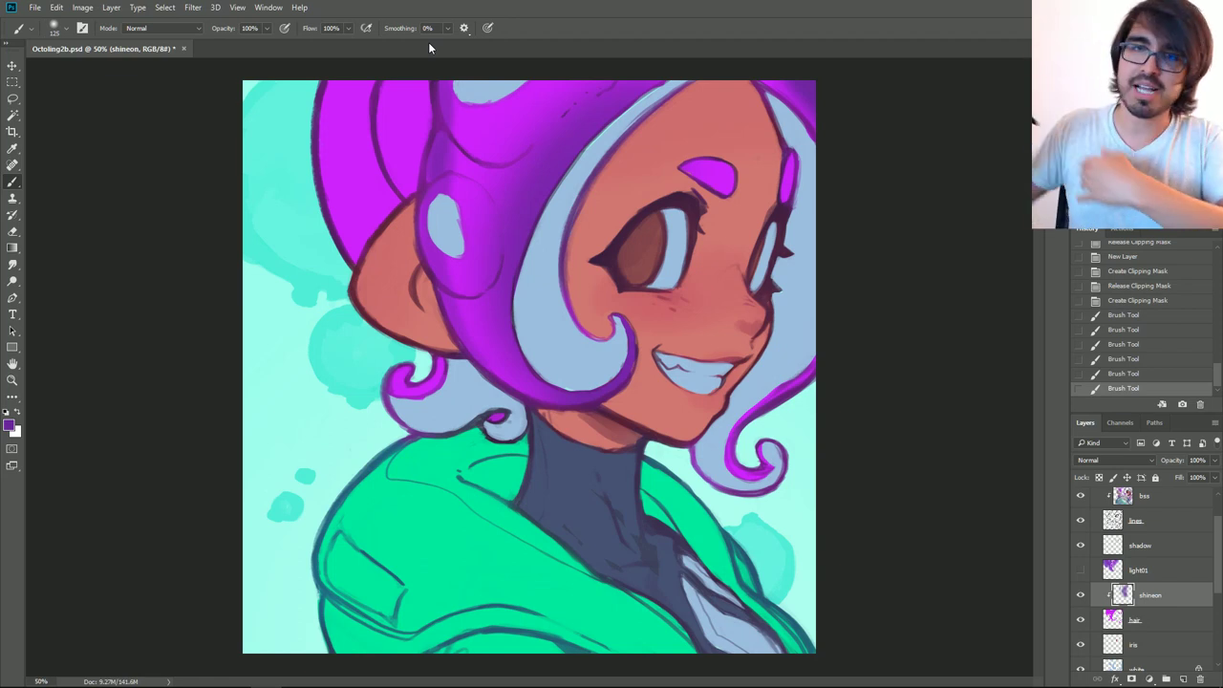
Step: Enlarge the brush to 175 and deepen the purple shadow along the lower hair and face-side edge
key(])
key(])
key(])
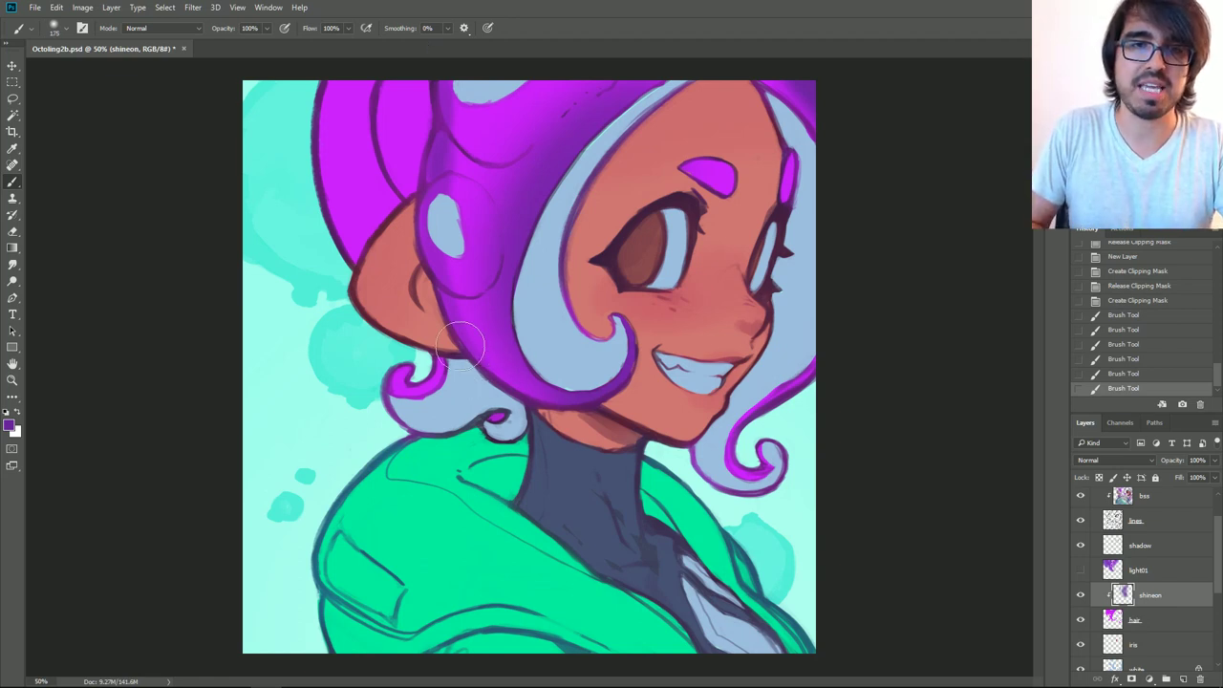
mouse_move(461, 345)
mouse_down()
mouse_move(531, 377)
mouse_move(543, 366)
mouse_move(632, 133)
mouse_up()
Step: Reduce the brush size and shade the lower parts of the back hair strands behind the ear
key([)
key([)
key([)
key([)
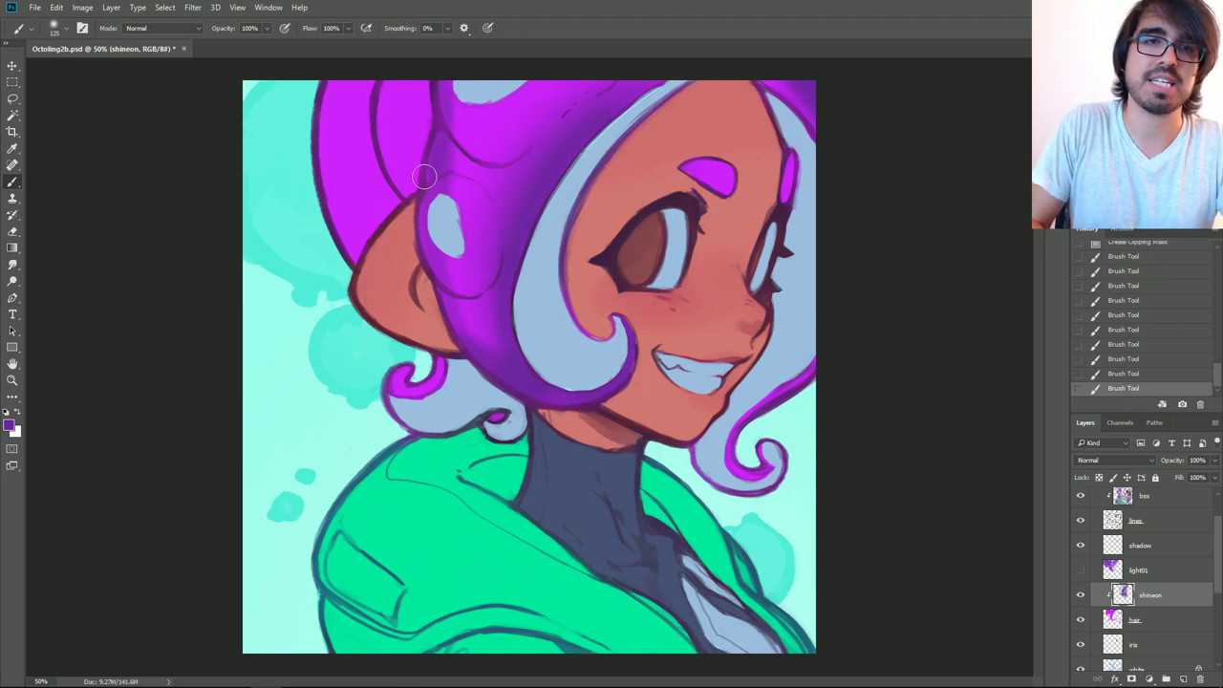
mouse_move(424, 176)
mouse_down()
mouse_move(432, 138)
mouse_move(393, 161)
mouse_up()
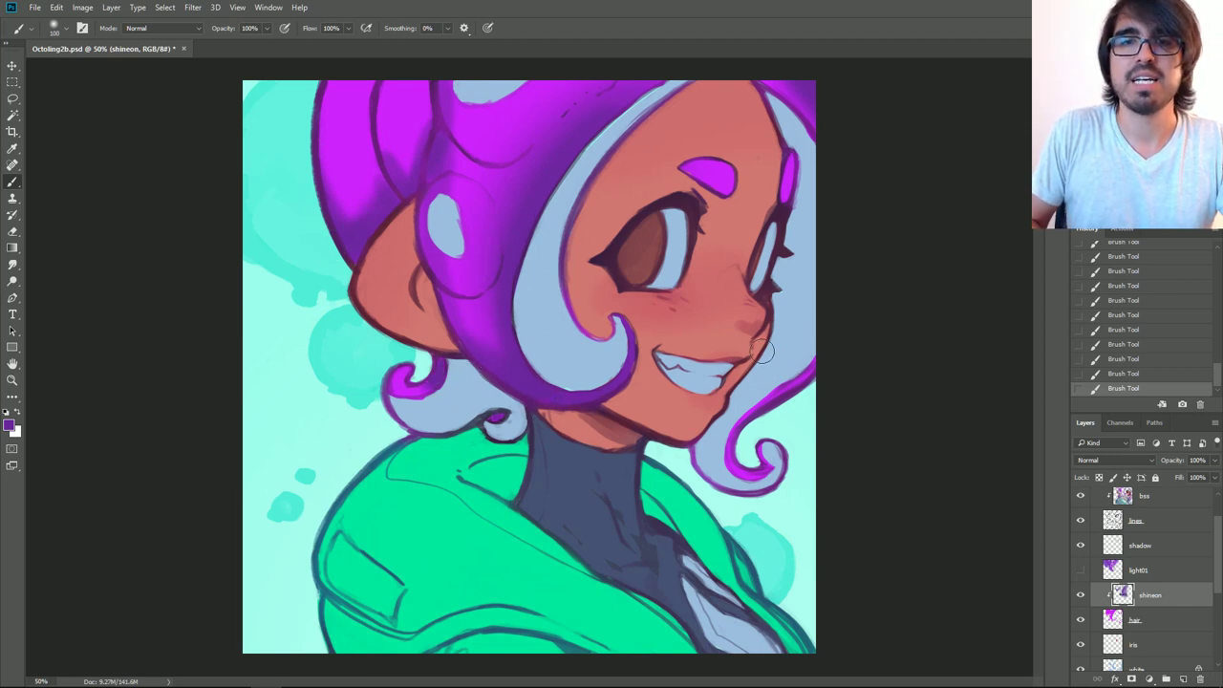
Step: Adjust the brush size to 90 and shade the curled hair tips on both sides of the face
key(bracketright)
key(bracketright)
key(bracketleft)
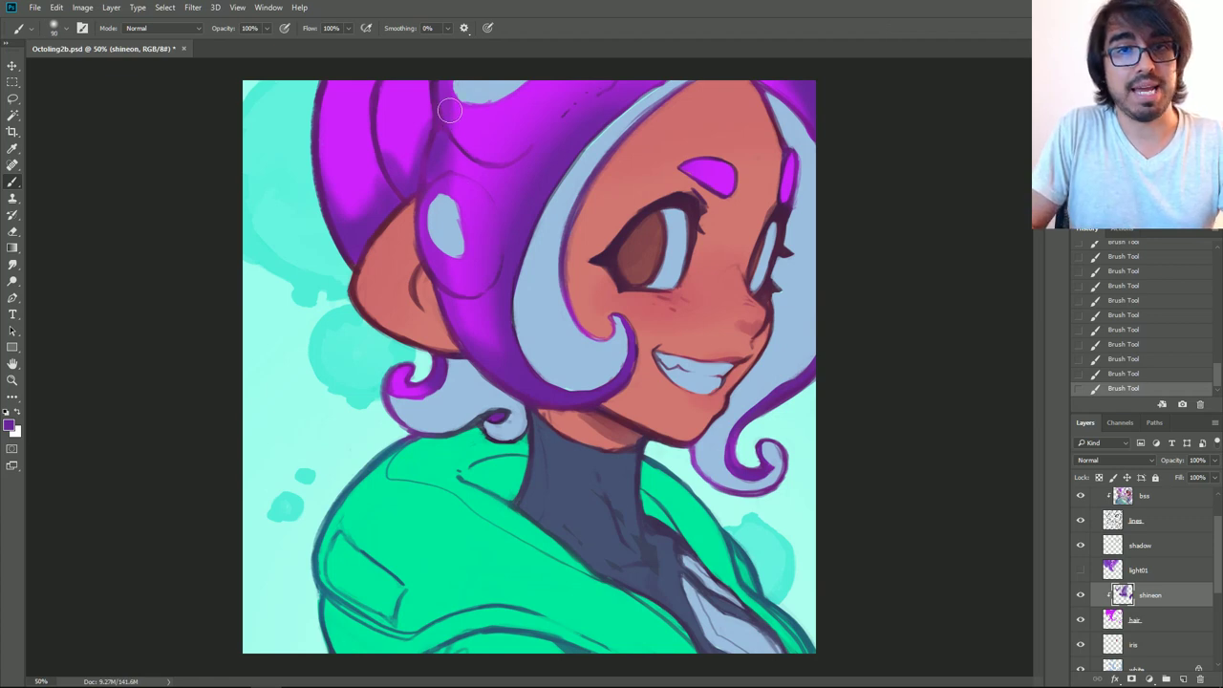
Step: Vary the brush between 175 and 70 and refine the purple shadows on the hair fold above the forehead
key(bracketright)
key(bracketright)
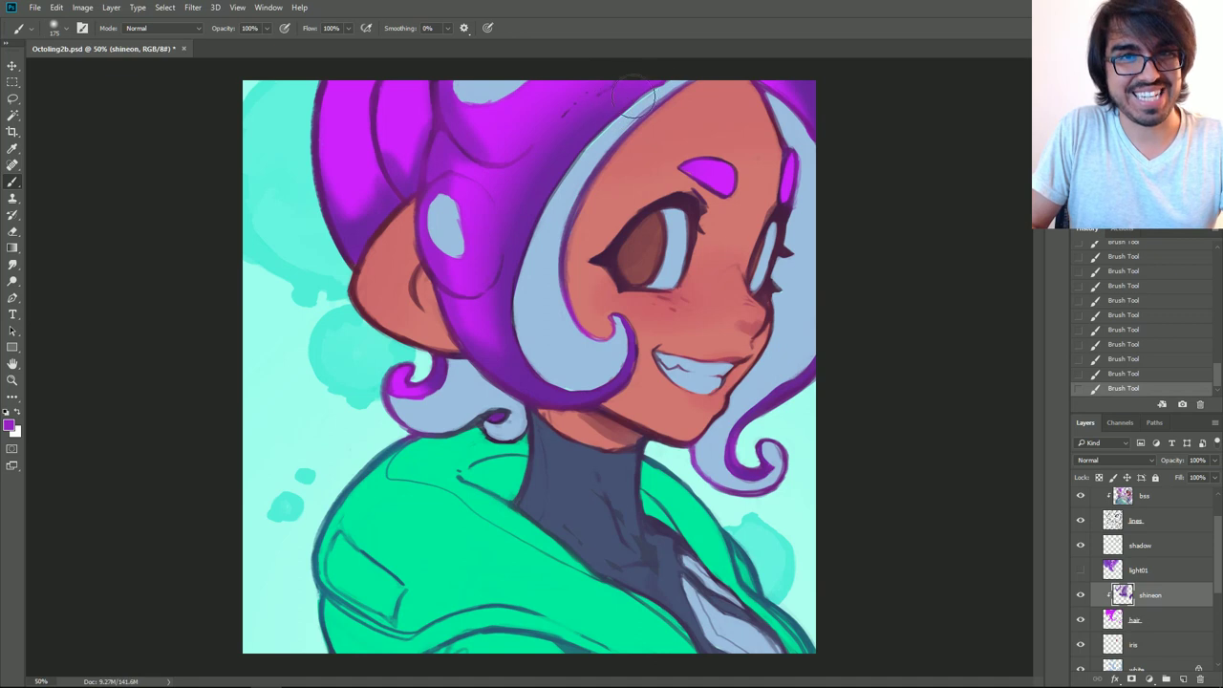
key(bracketleft)
key(bracketleft)
key(bracketleft)
key(bracketleft)
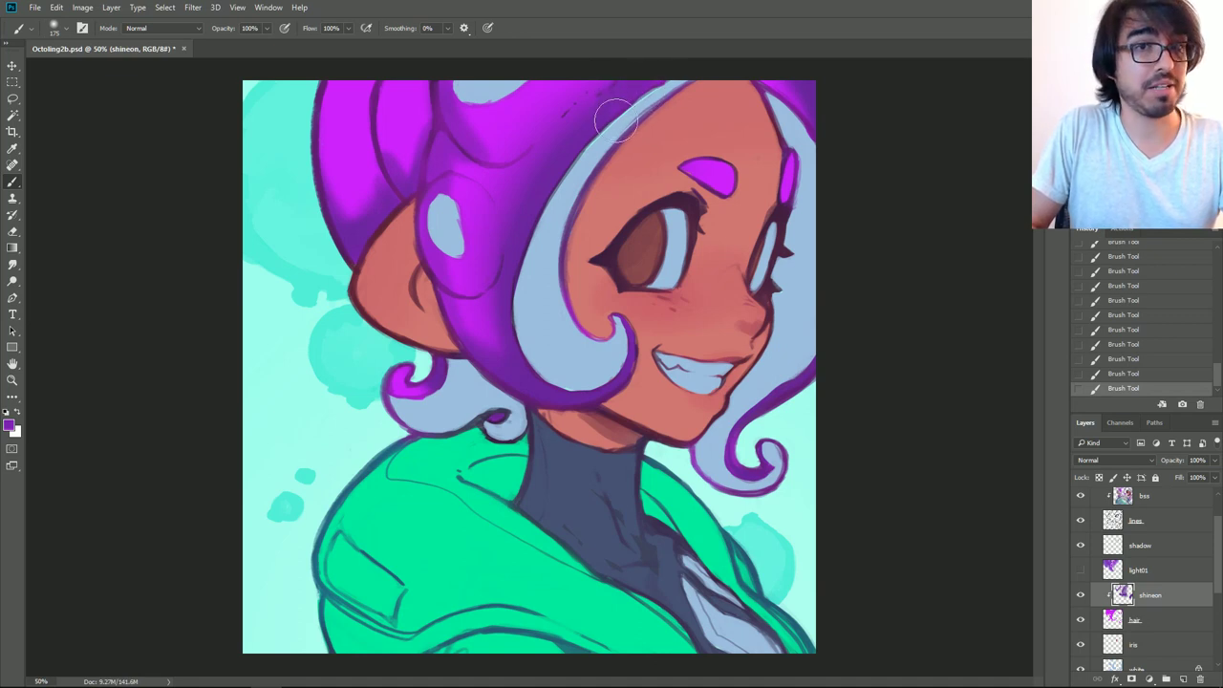
key(bracketleft)
key(bracketleft)
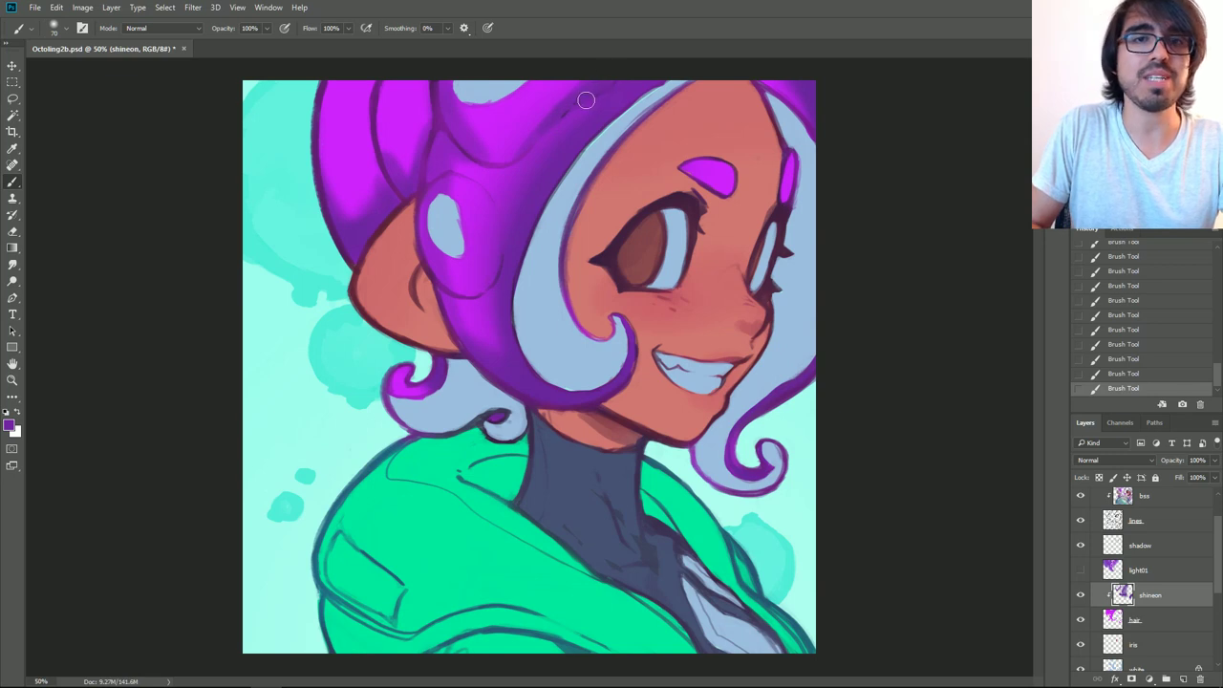
key(bracketright)
key(bracketright)
key(bracketright)
key(bracketright)
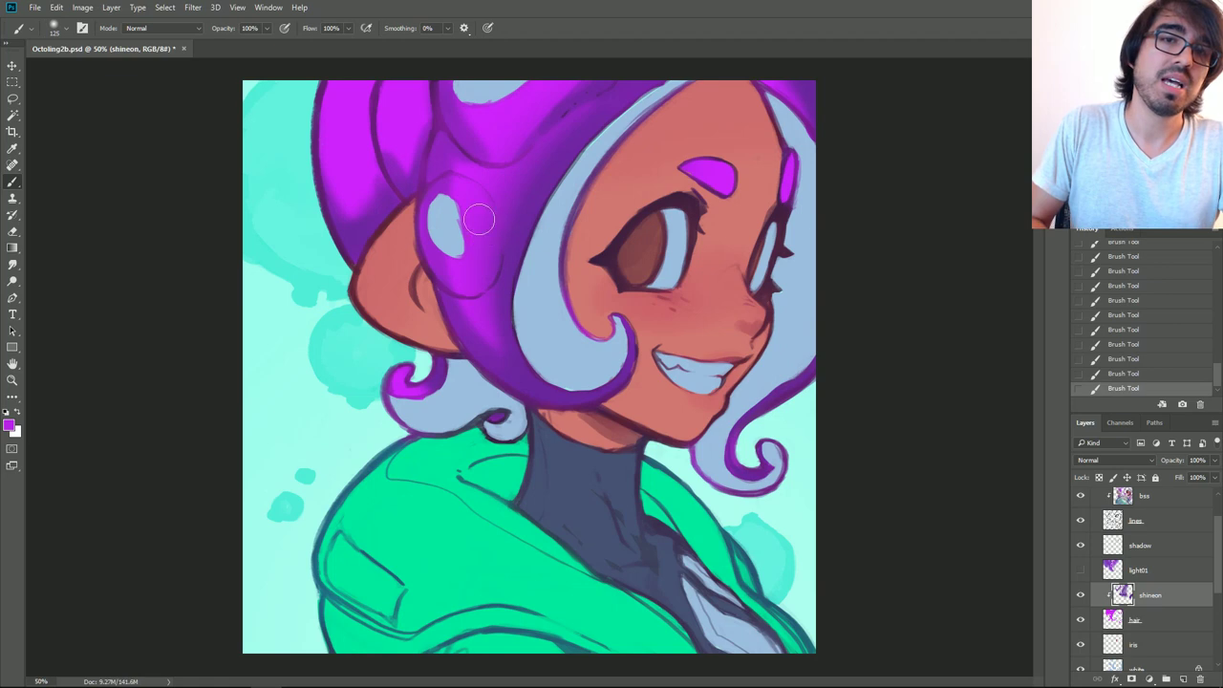
Step: Set the foreground colour to pale cyan #bffff1 and return to the Brush tool
click(10, 427)
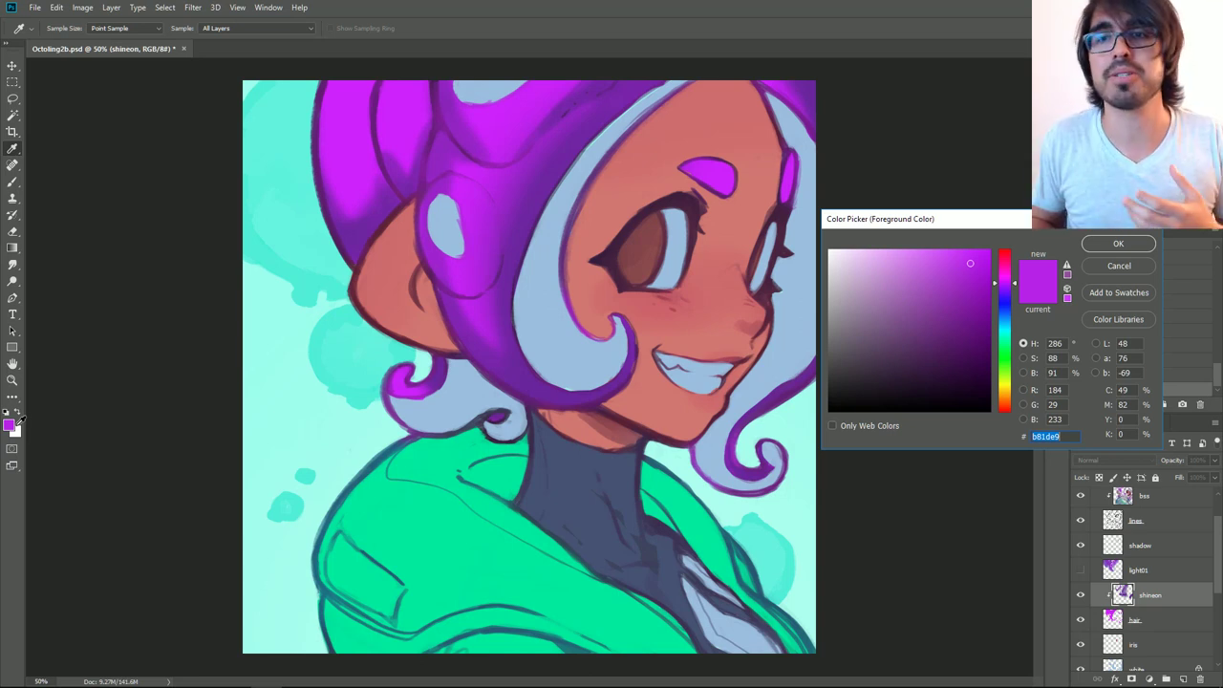
drag(971, 287, 933, 253)
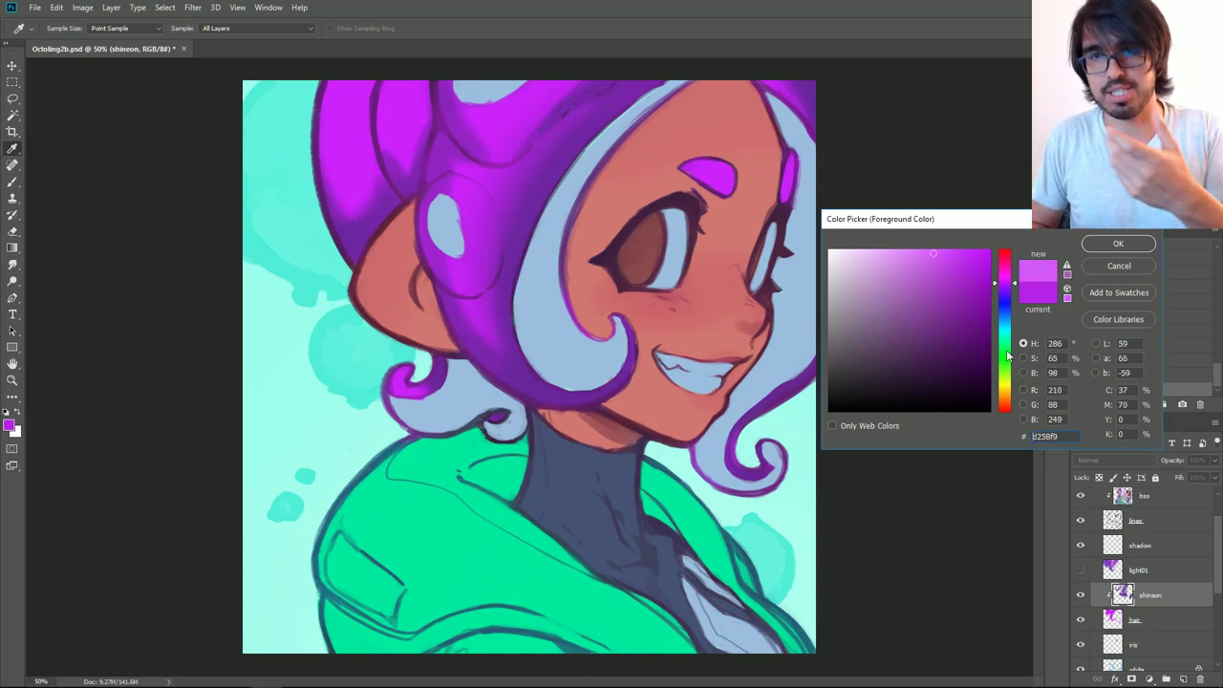
drag(1006, 303, 1005, 271)
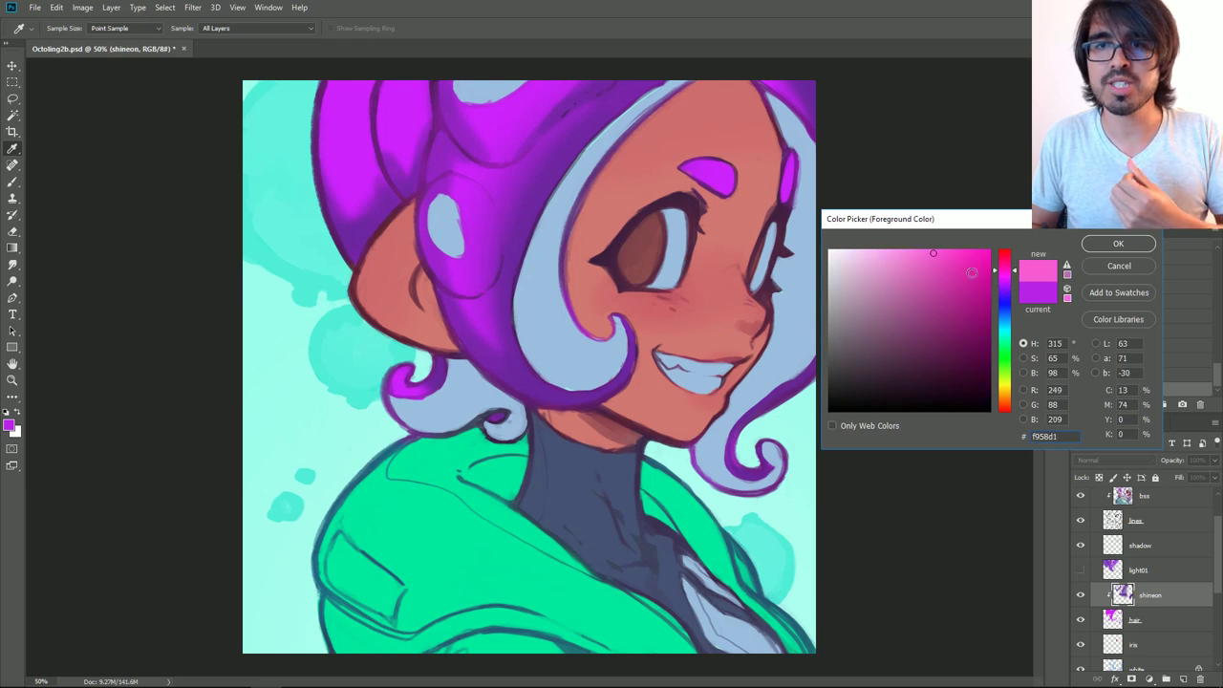
click(891, 251)
click(871, 250)
drag(1006, 390, 1011, 378)
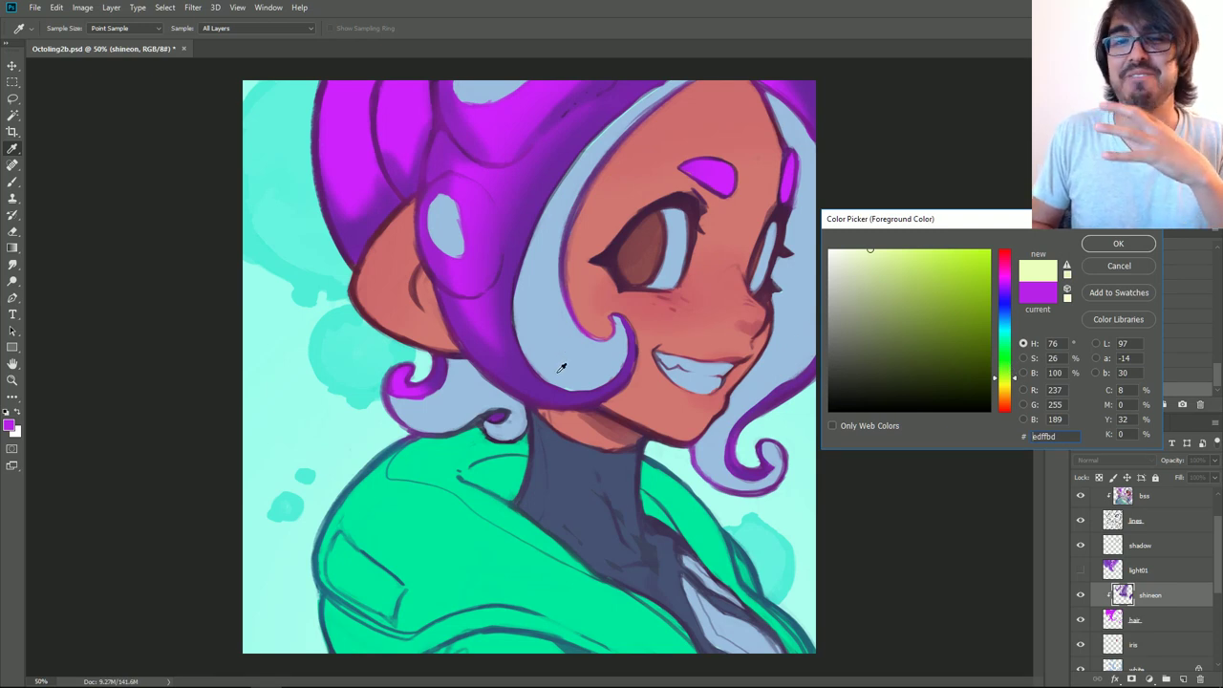
click(517, 125)
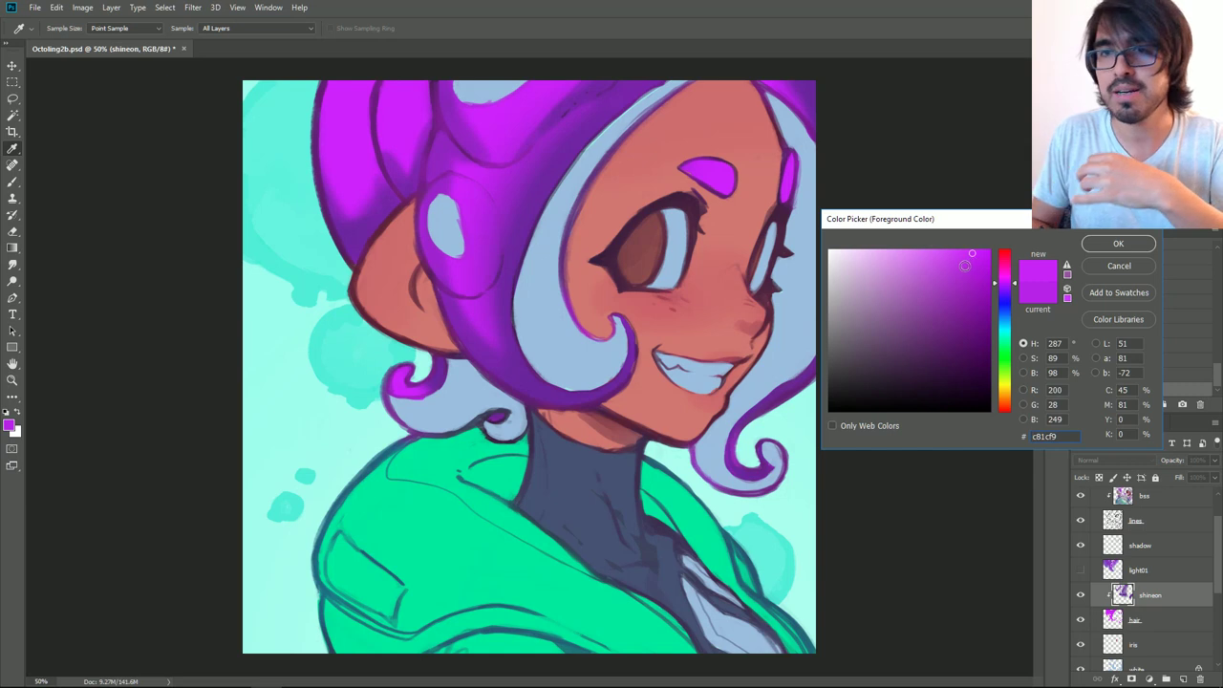
click(890, 249)
drag(881, 232, 857, 222)
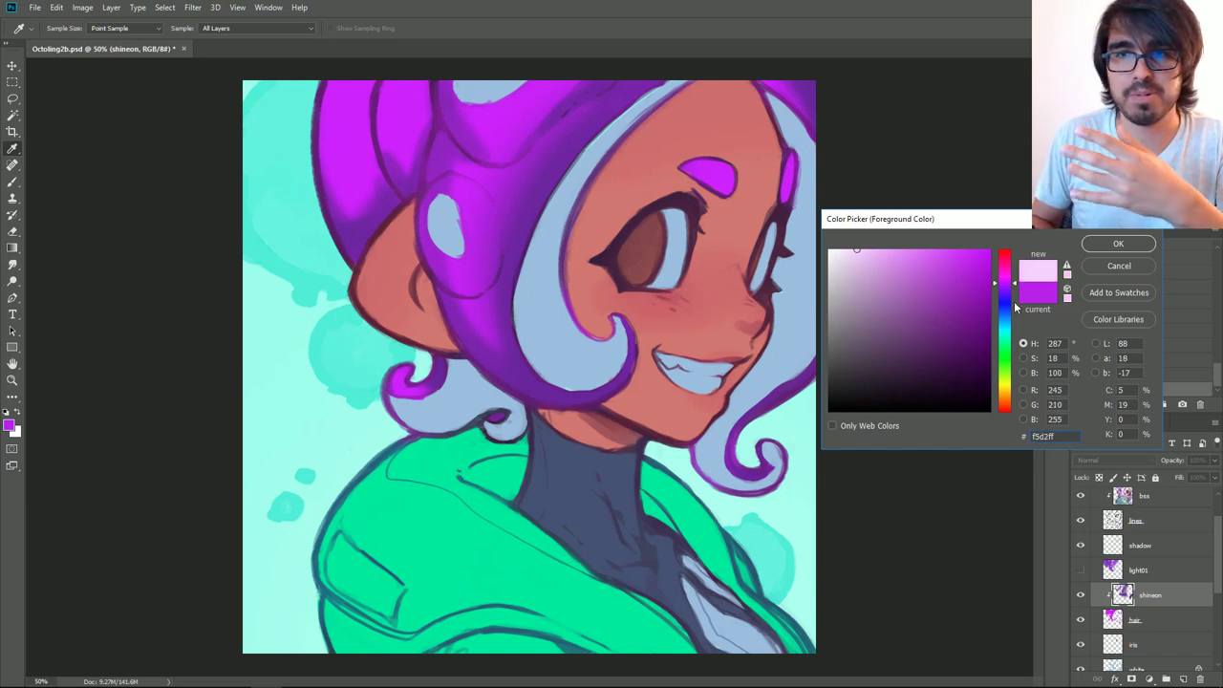
drag(1014, 292, 1012, 342)
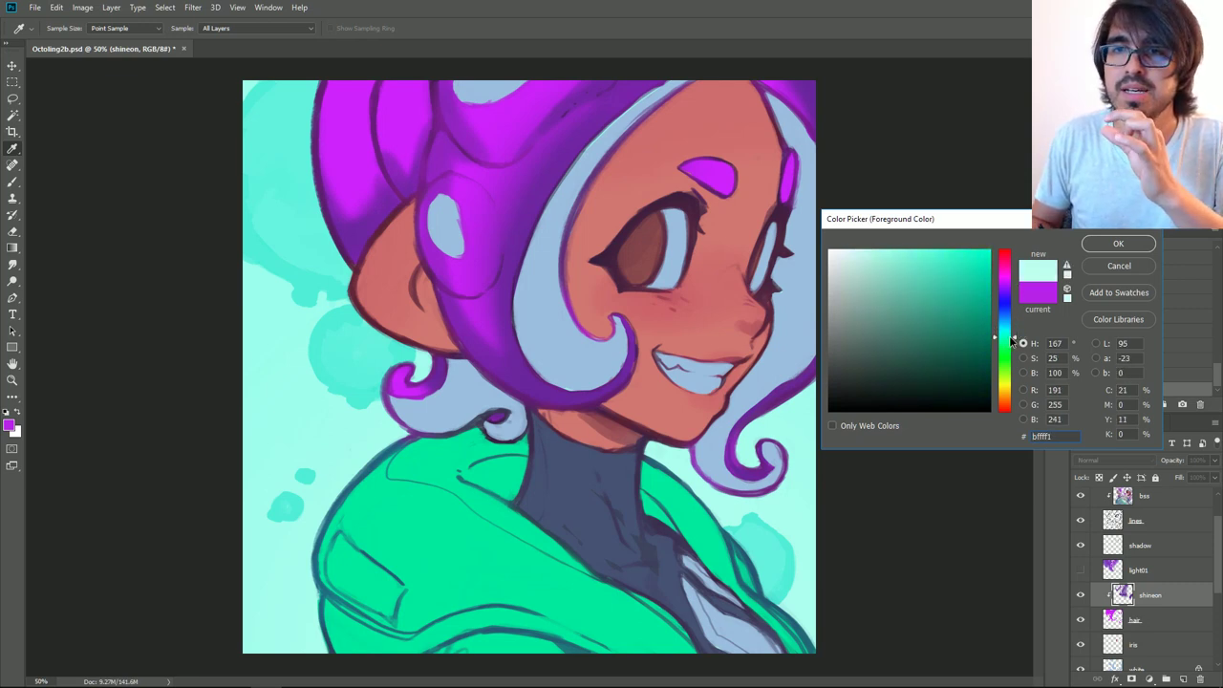
click(1118, 242)
key(b)
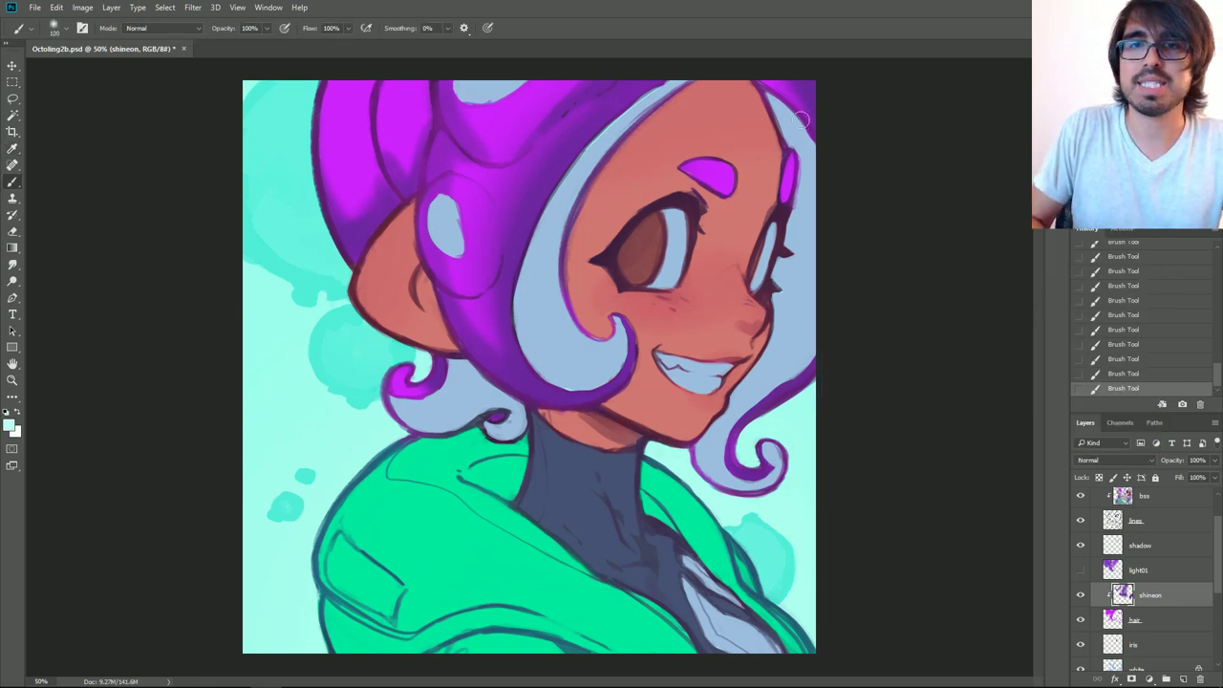
Step: Paint small pale cyan highlights along the hair folds and around the oval spot above the ear, with brush sizes between 40 and 15
key(ctrl+plus)
drag(600, 60, 675, 126)
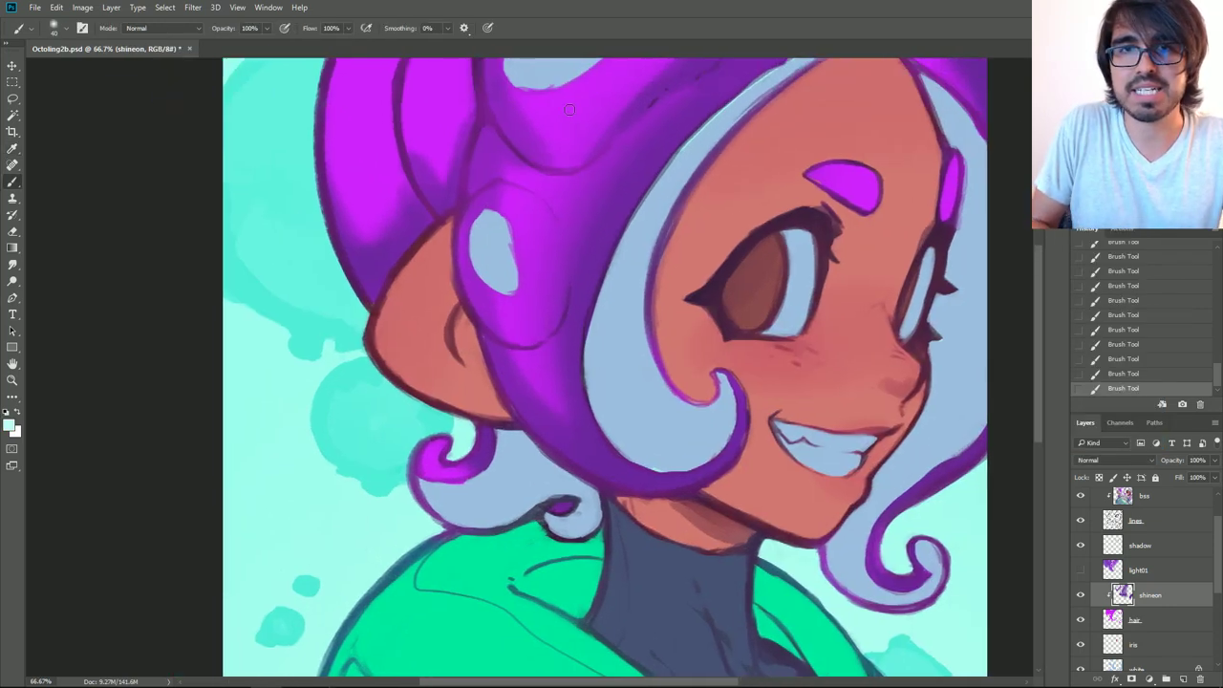
drag(567, 93, 579, 87)
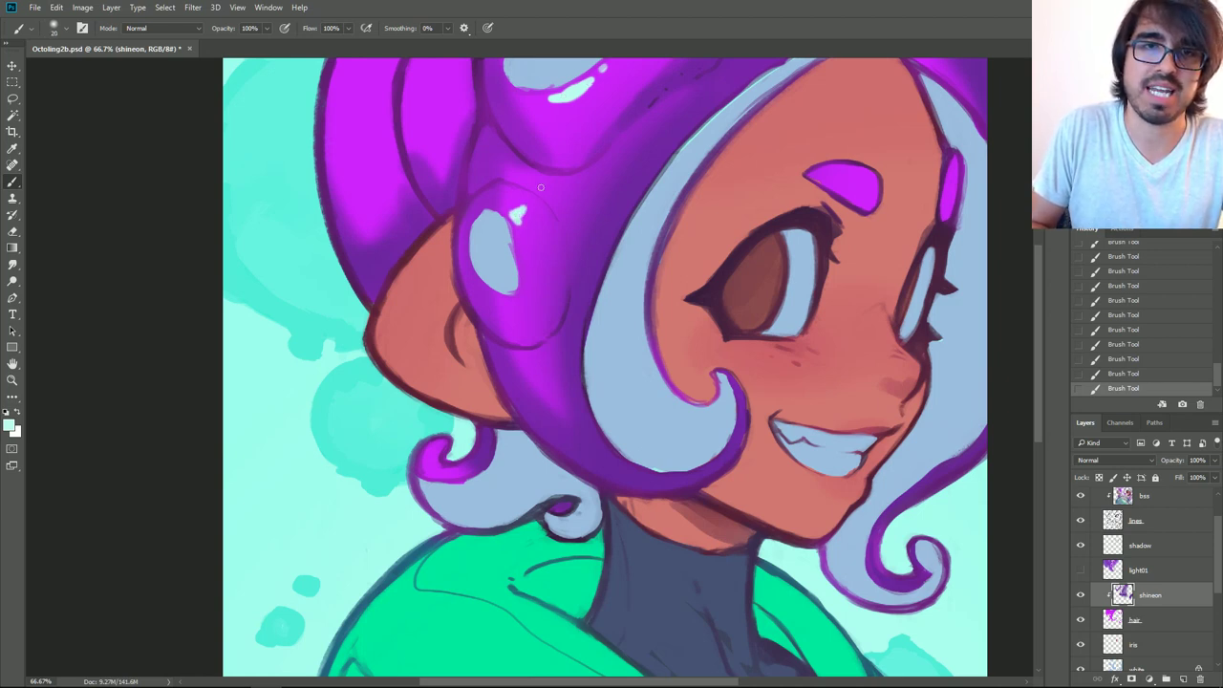
key(bracketright)
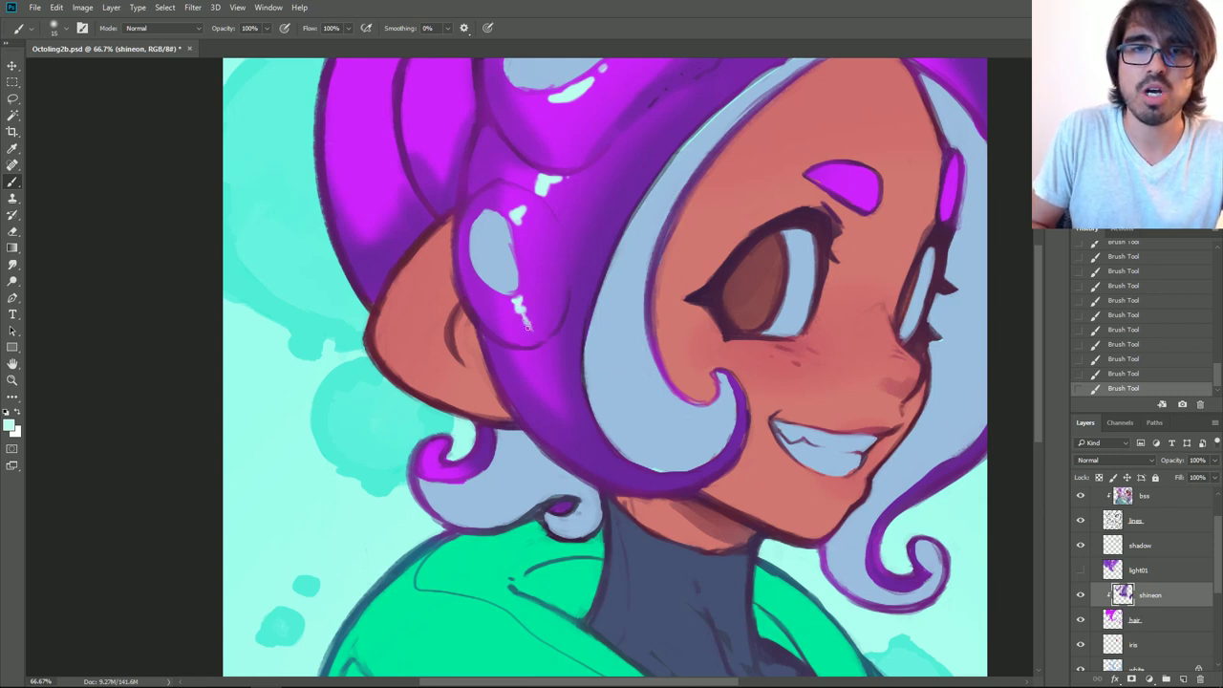
click(1162, 361)
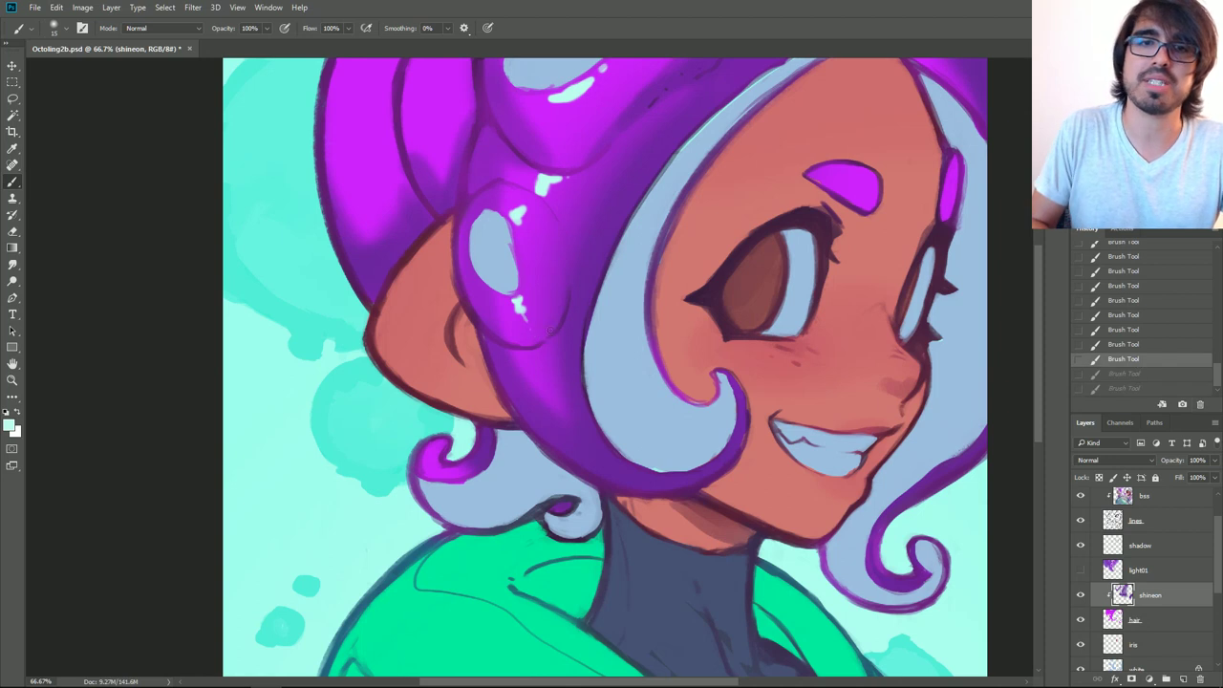
key(ctrl+shift+z)
key(ctrl+shift+z)
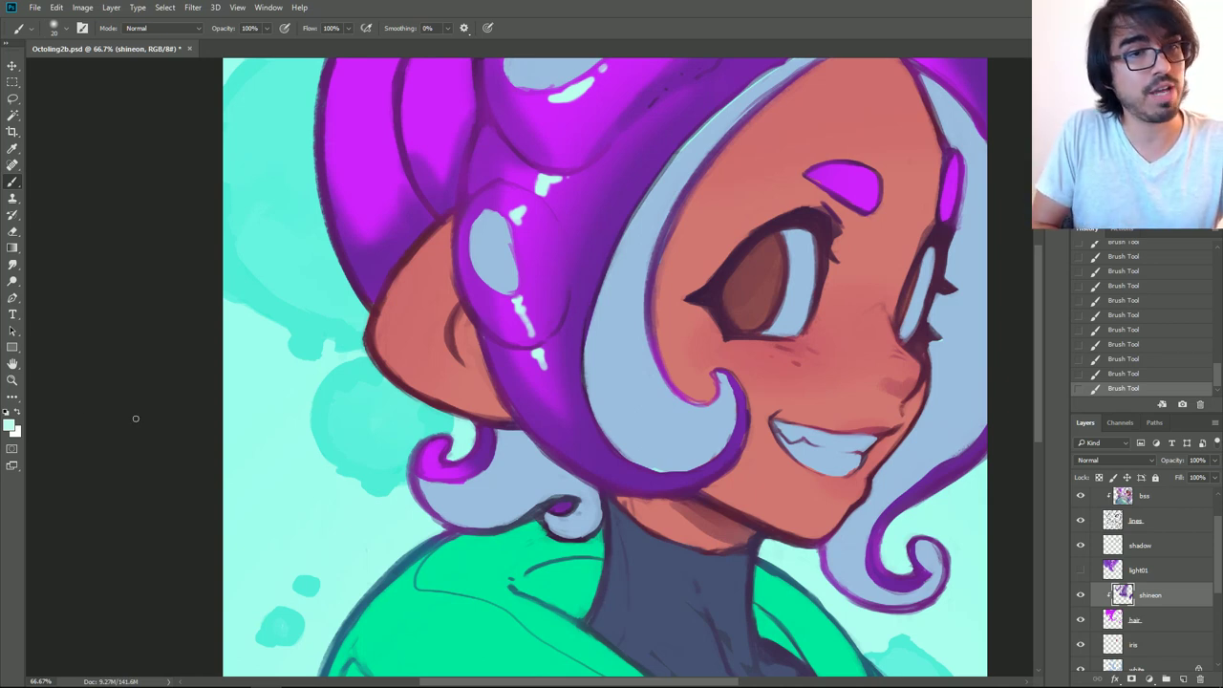
Step: Change the foreground colour to a bright red and return to the Brush tool
click(10, 427)
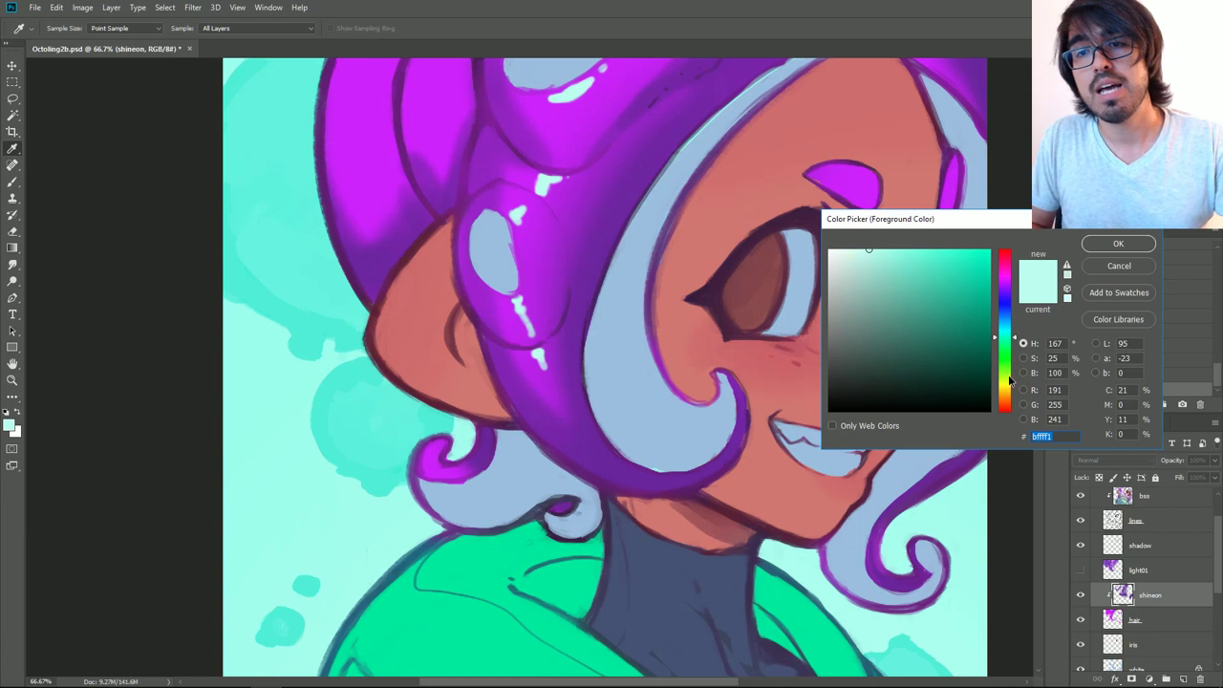
click(1011, 408)
drag(1013, 411, 1013, 408)
click(956, 250)
drag(1010, 264, 1010, 254)
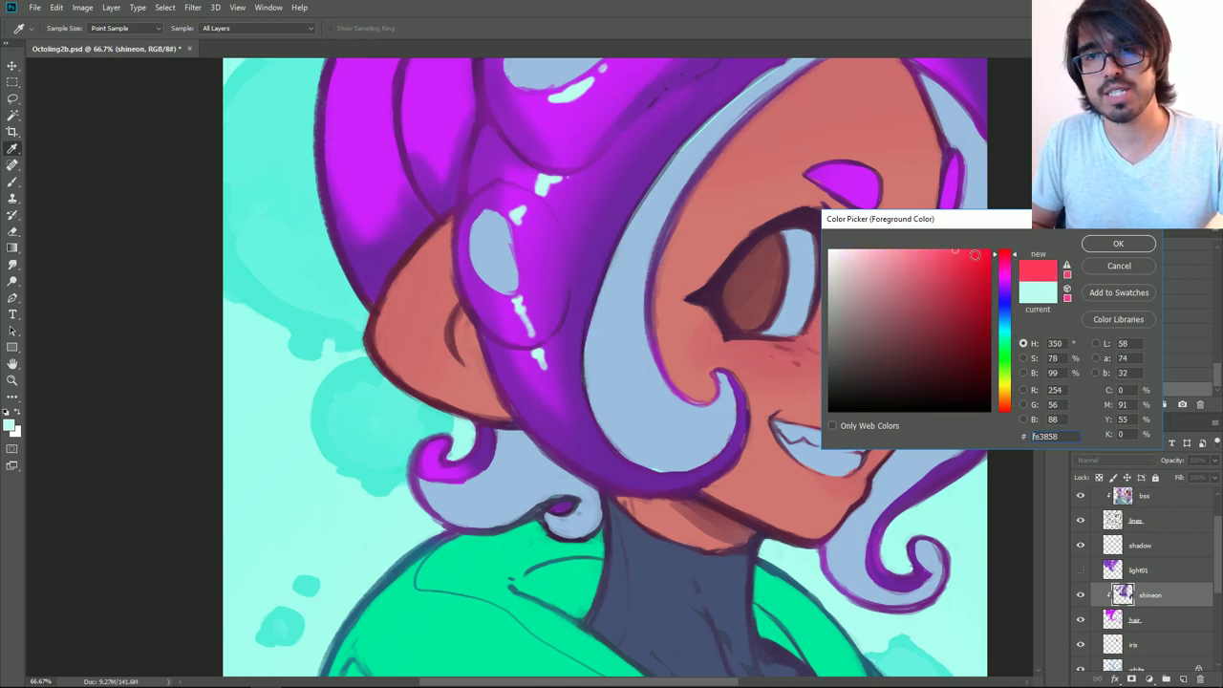
click(967, 250)
click(1119, 244)
key(b)
Step: Create a new layer directly above the light01 layer
click(1137, 570)
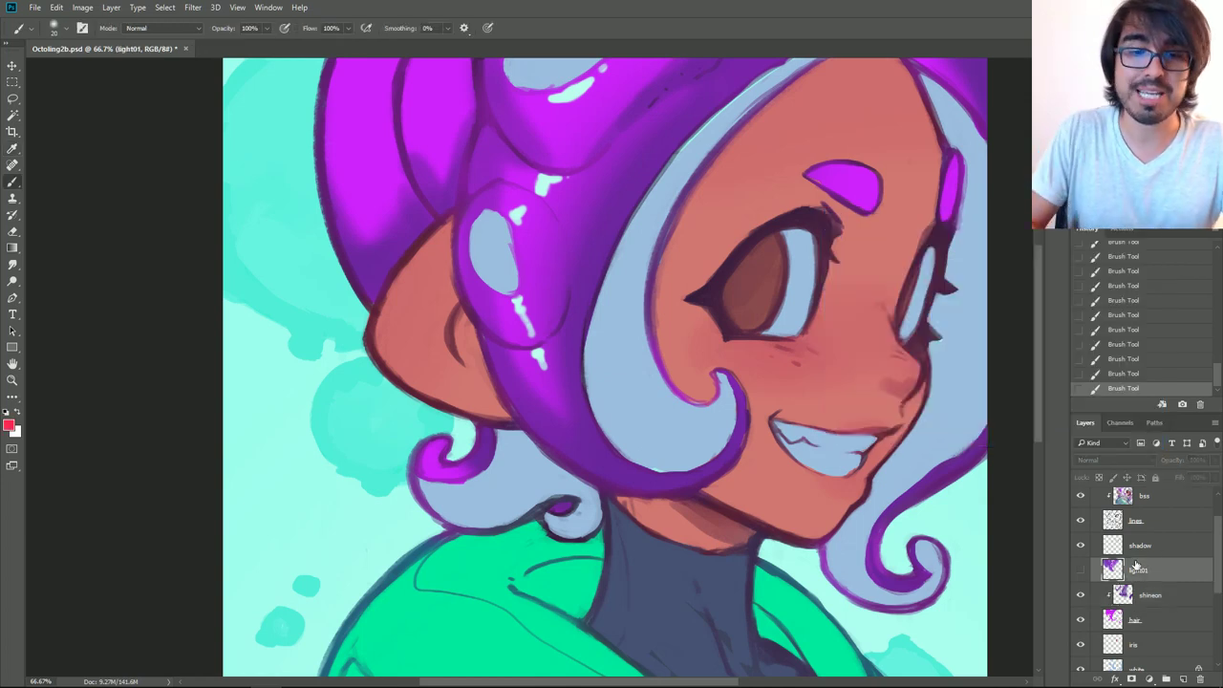
key(ctrl+shift+n)
key(Return)
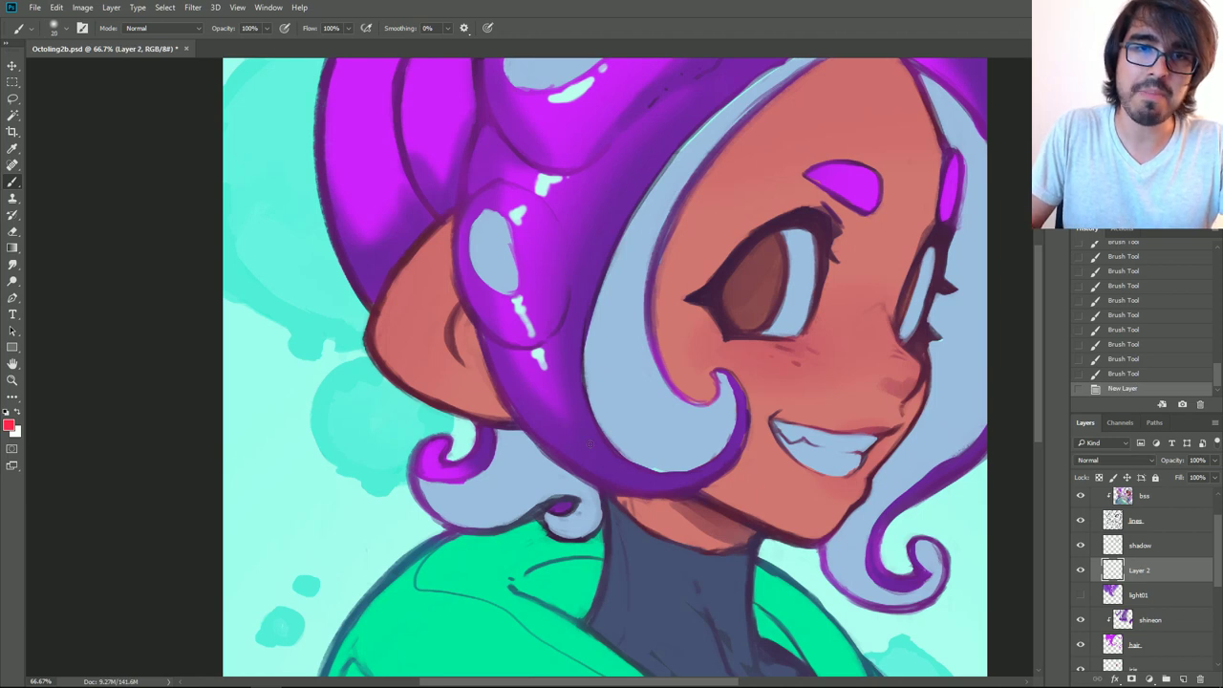
Step: Sketch a thin red guide line through the hair highlights on the new layer with a size 10 brush, and revert it
drag(593, 446, 529, 324)
key(ctrl+z)
key(bracketleft)
key(bracketleft)
mouse_move(624, 466)
mouse_down()
mouse_move(562, 405)
mouse_move(542, 353)
mouse_up()
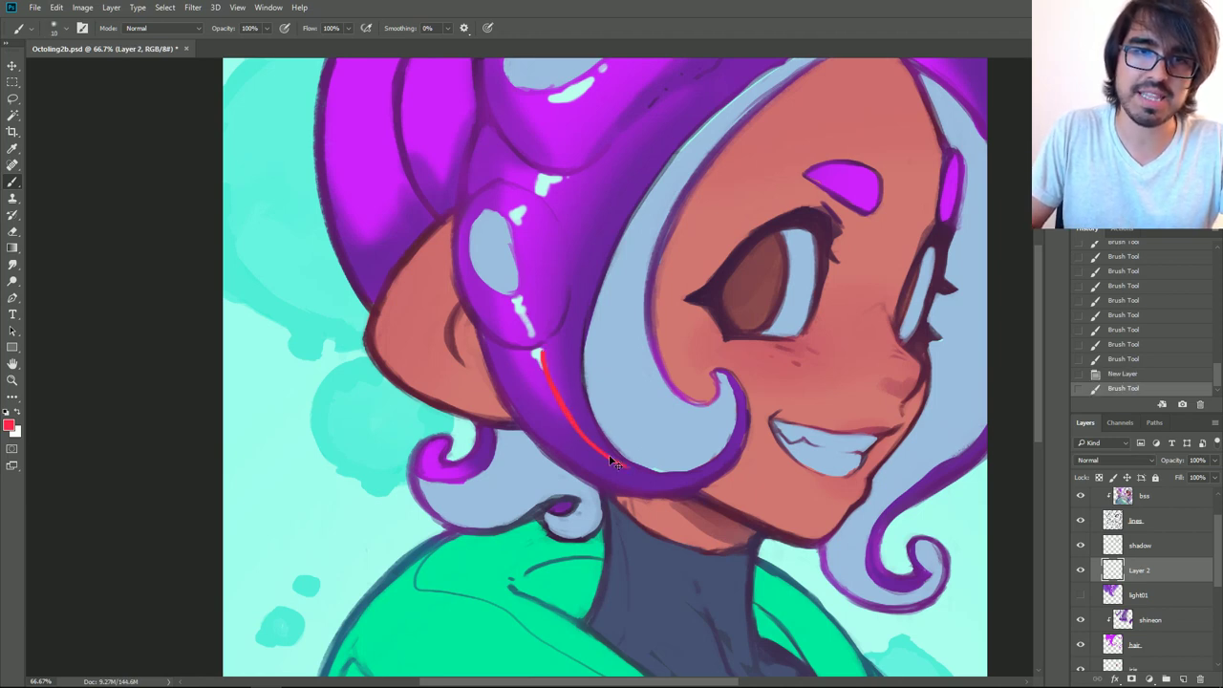
key(ctrl+z)
drag(572, 417, 627, 470)
drag(531, 338, 507, 235)
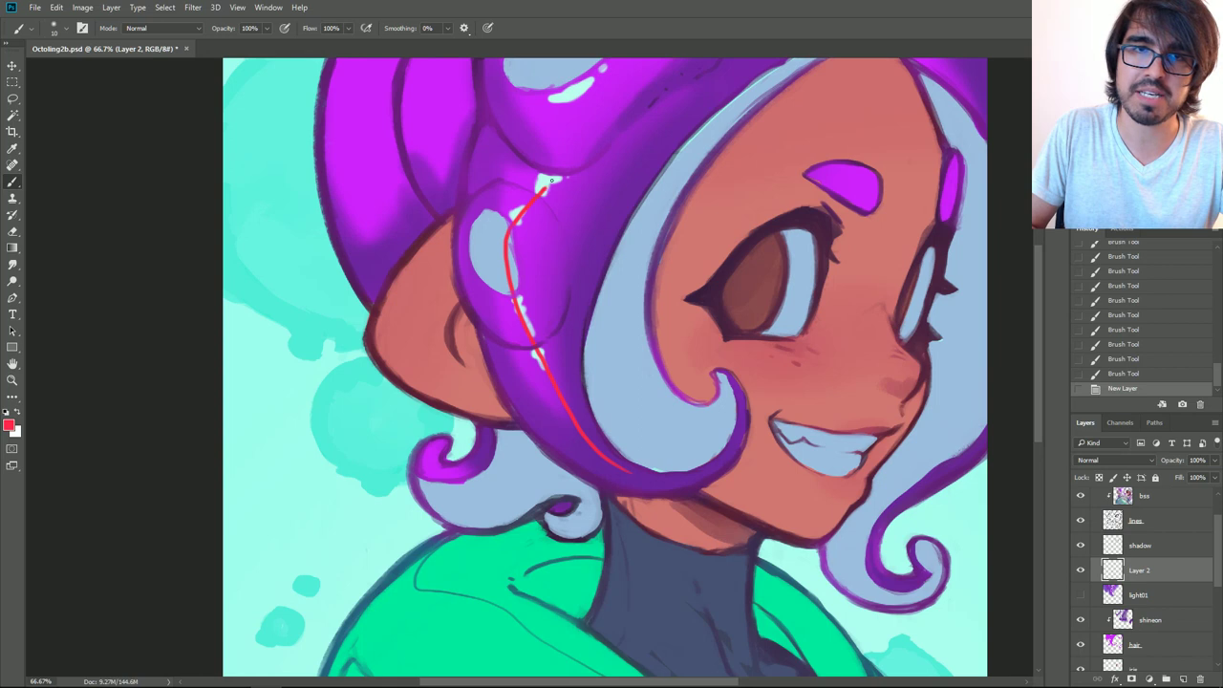
drag(602, 67, 626, 59)
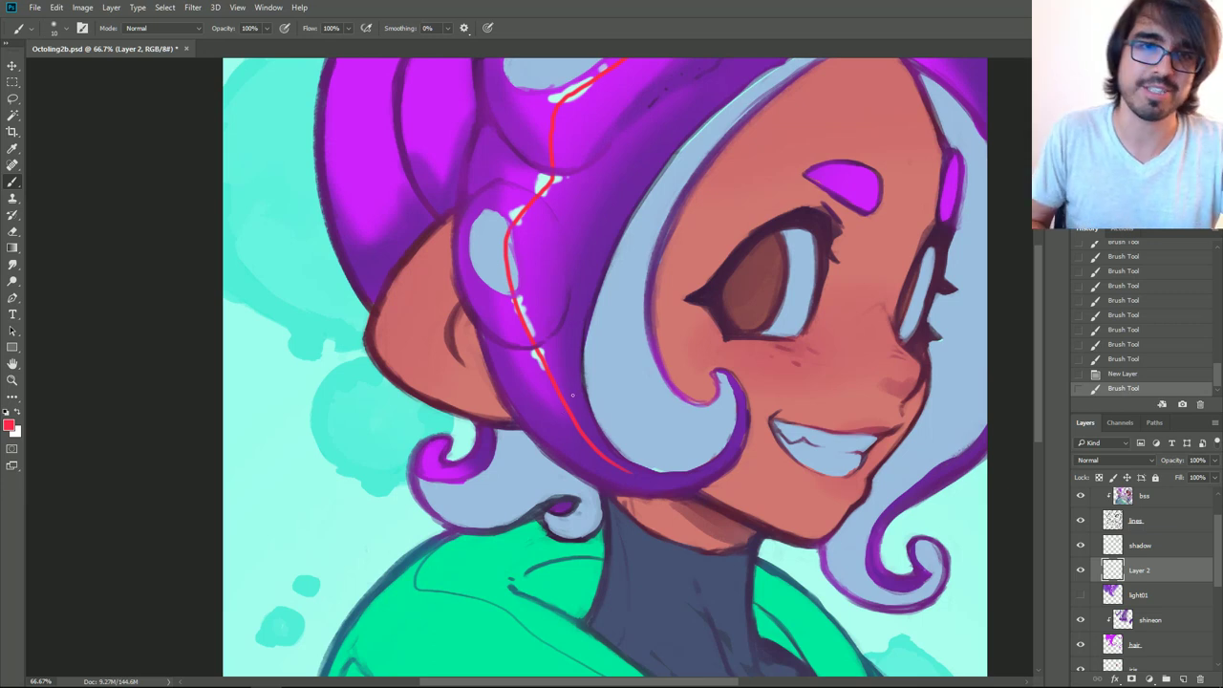
click(1128, 375)
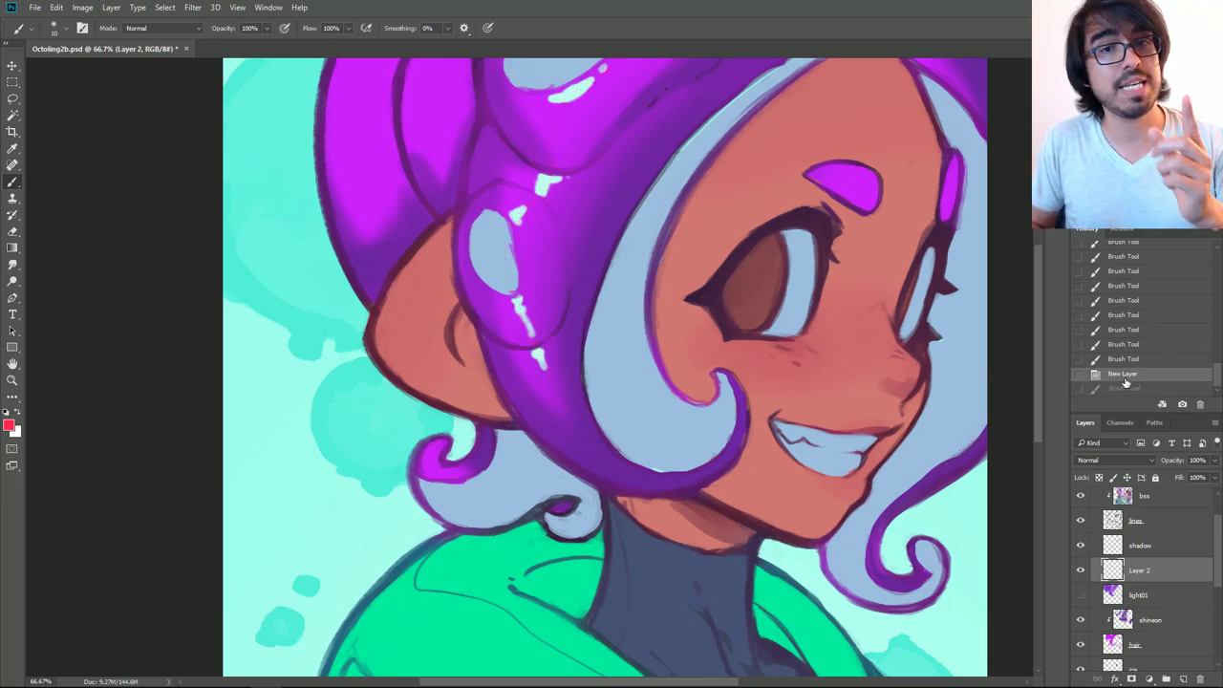
Step: Toggle the visibility of Layer 2 and shineon to compare their content, leaving shineon as the active layer
click(1083, 548)
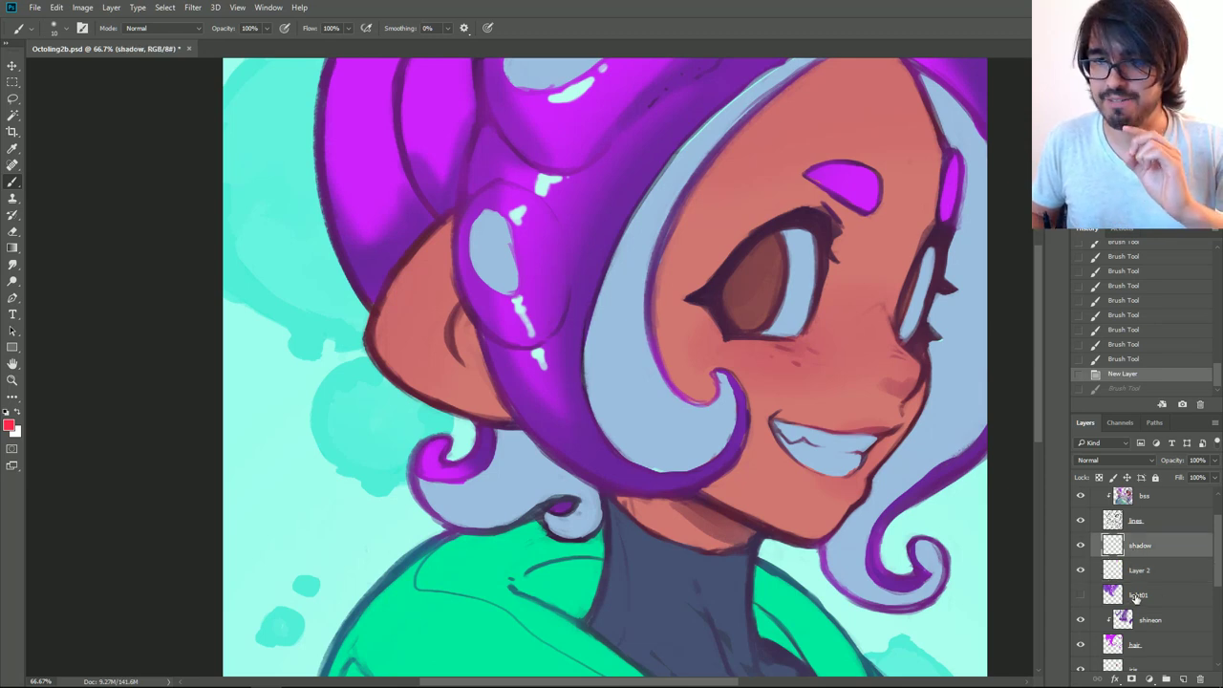
click(1141, 571)
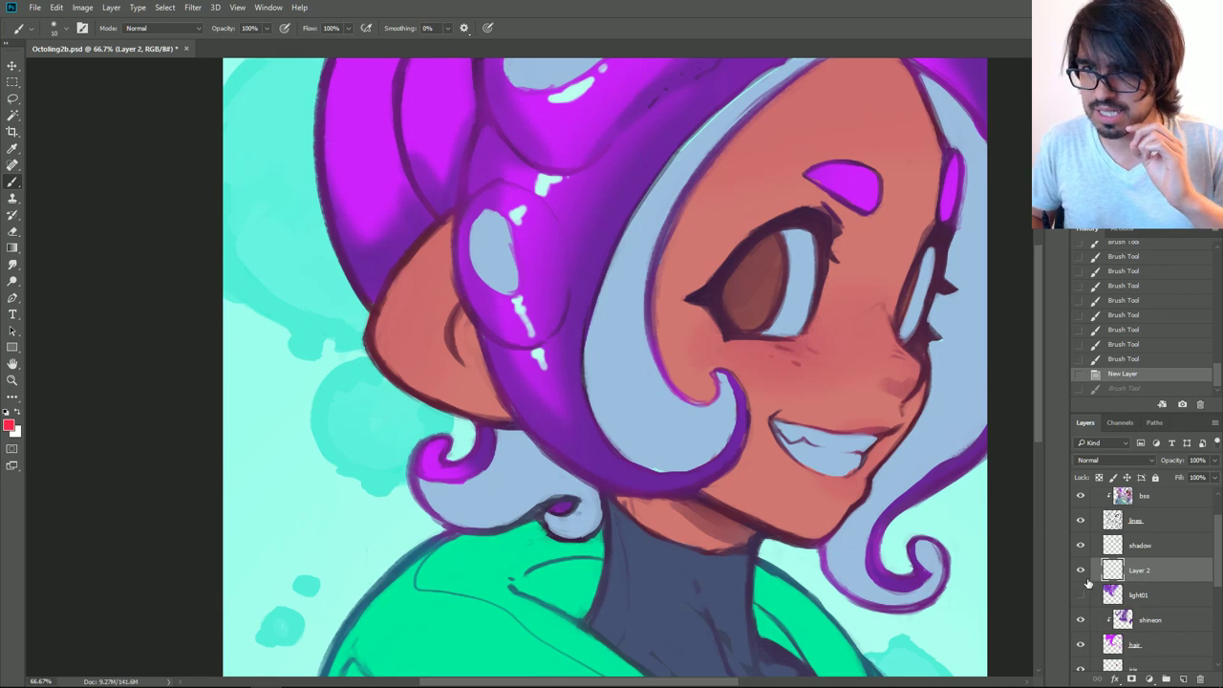
click(1081, 572)
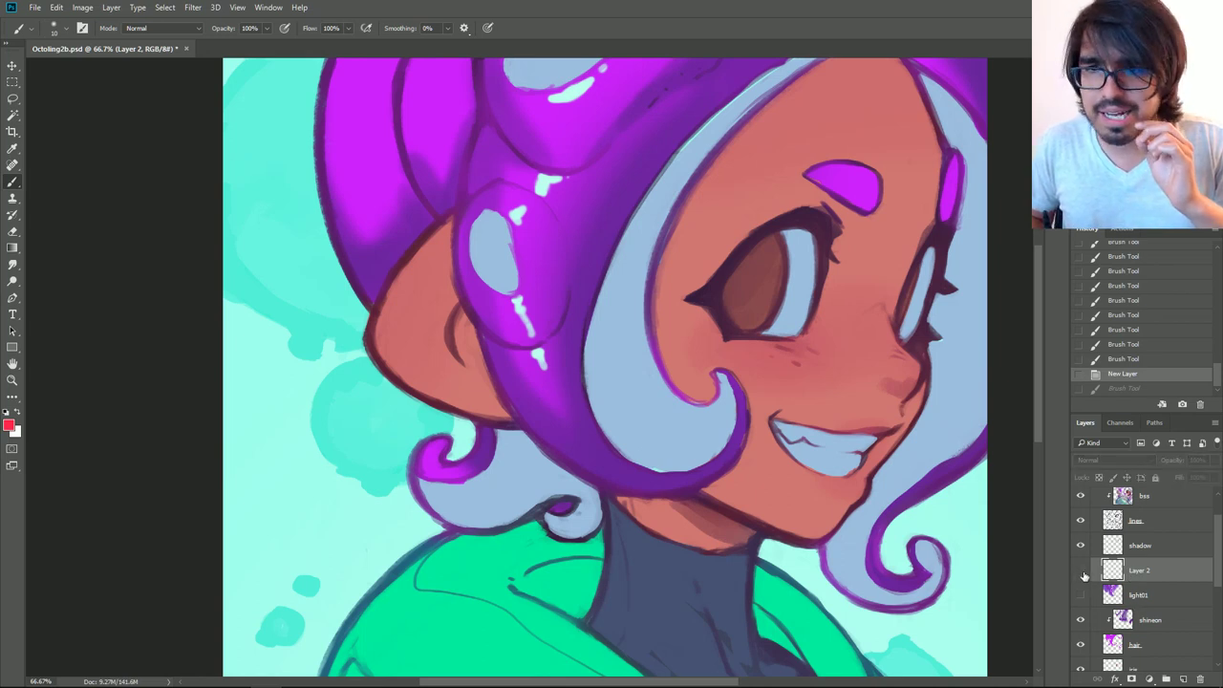
click(1082, 573)
click(1150, 624)
click(1080, 621)
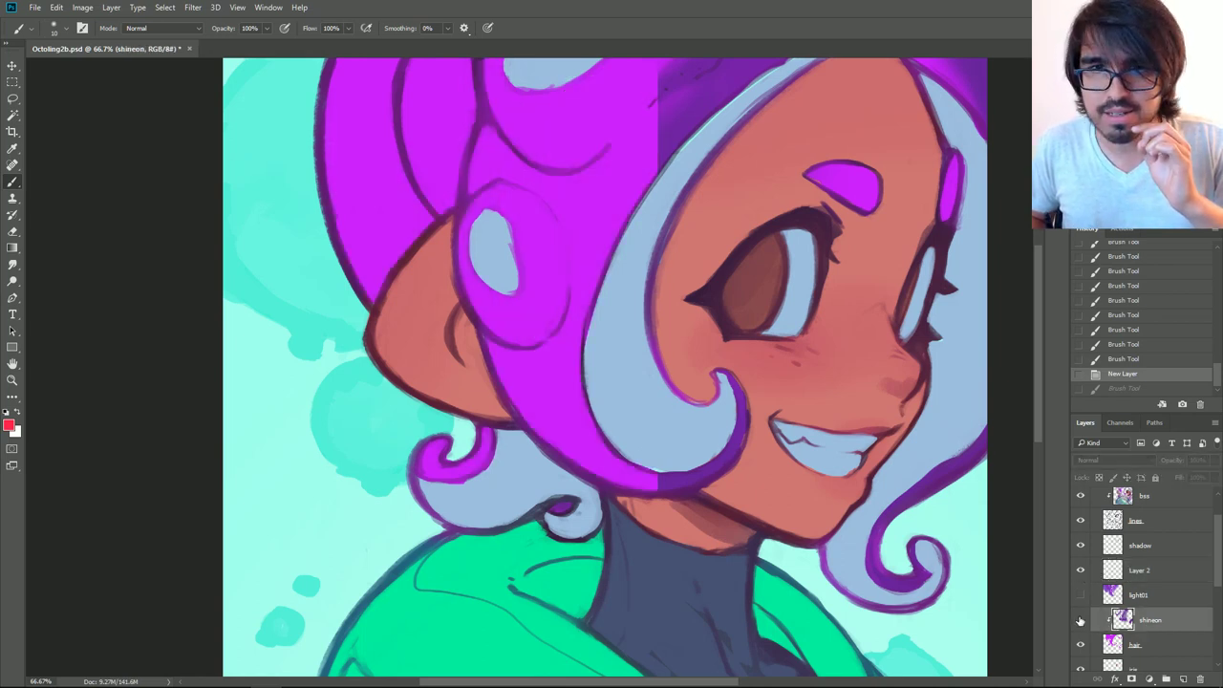
click(1080, 621)
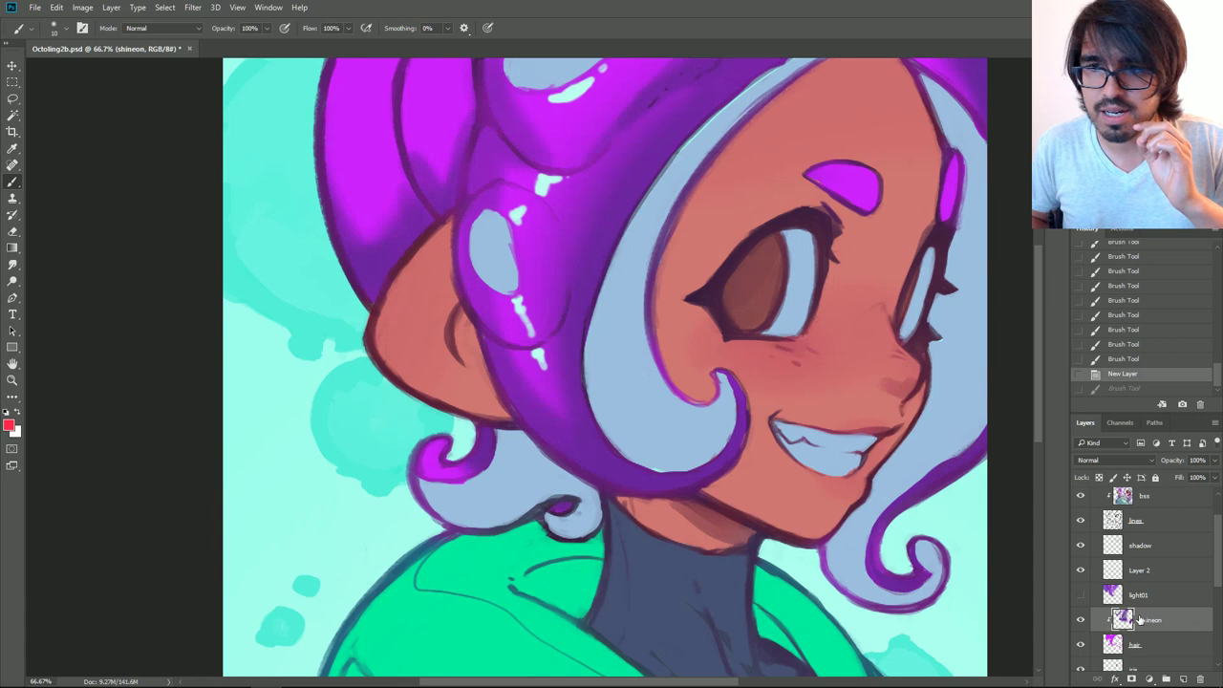
Step: Sample the pale cyan from a highlight and extend the shine with thin strokes on the upper fold and lower strand
alt+click(521, 210)
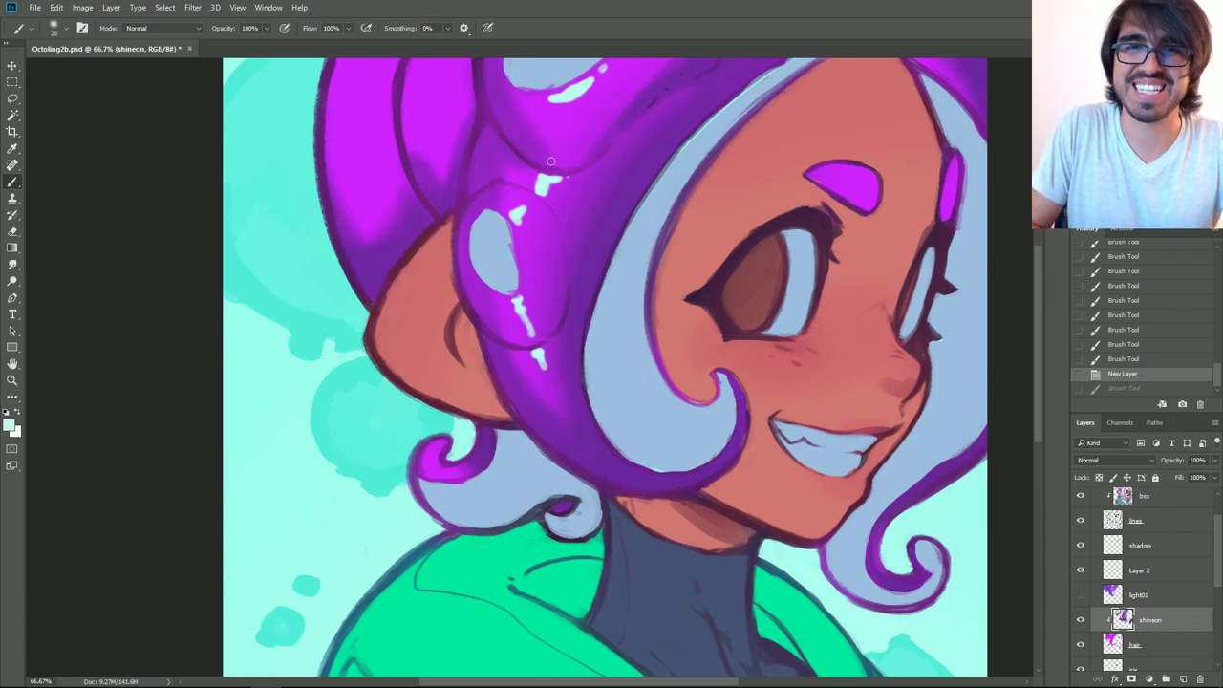
drag(549, 160, 553, 113)
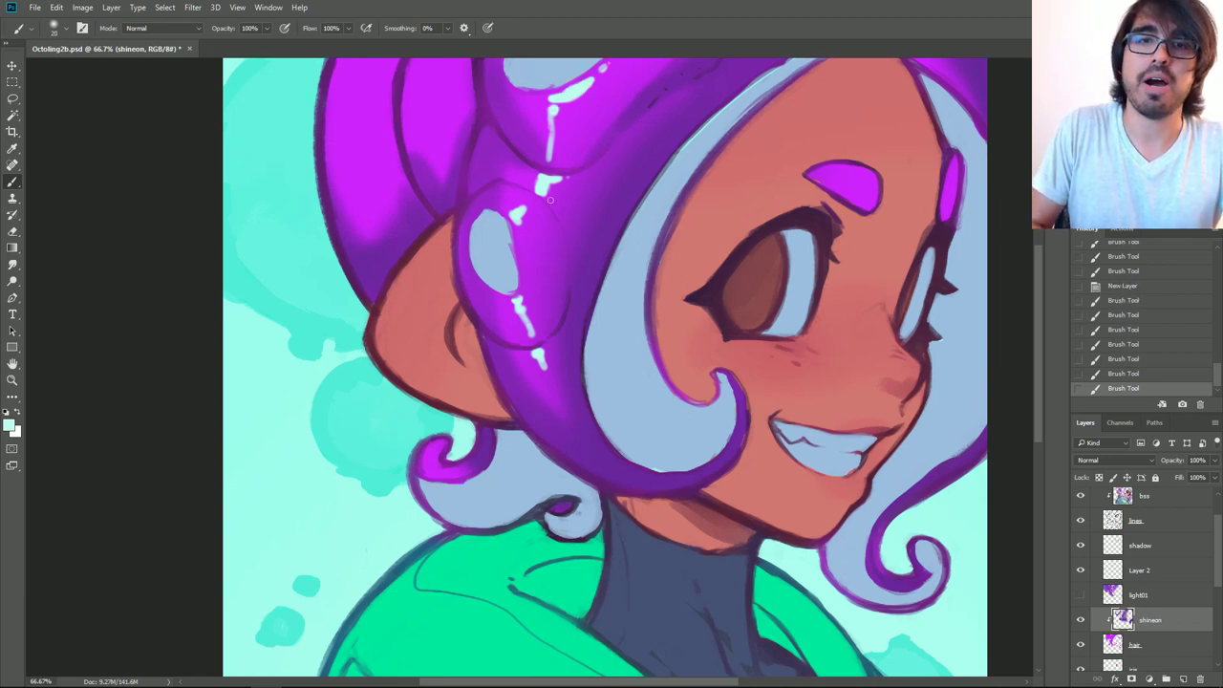
drag(543, 368, 546, 379)
click(553, 392)
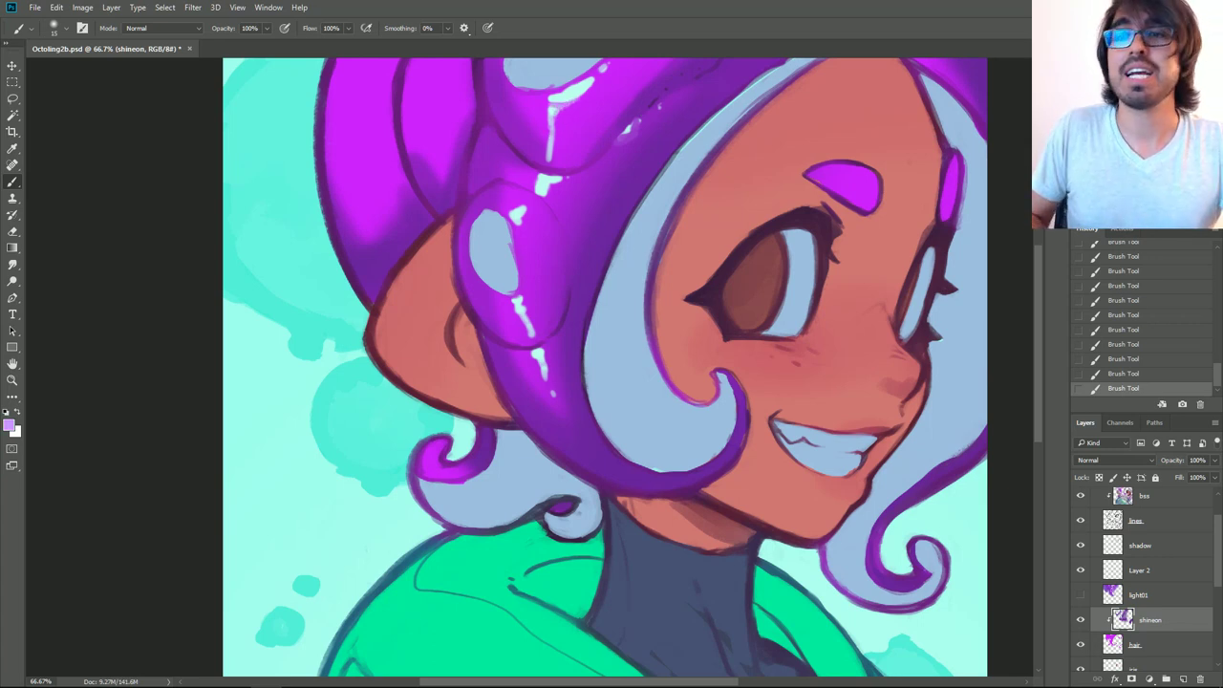
Step: Resample the pale cyan and thicken the highlights above the oval spot with brush sizes between 30 and 45
key(ctrl+plus)
drag(677, 252, 707, 530)
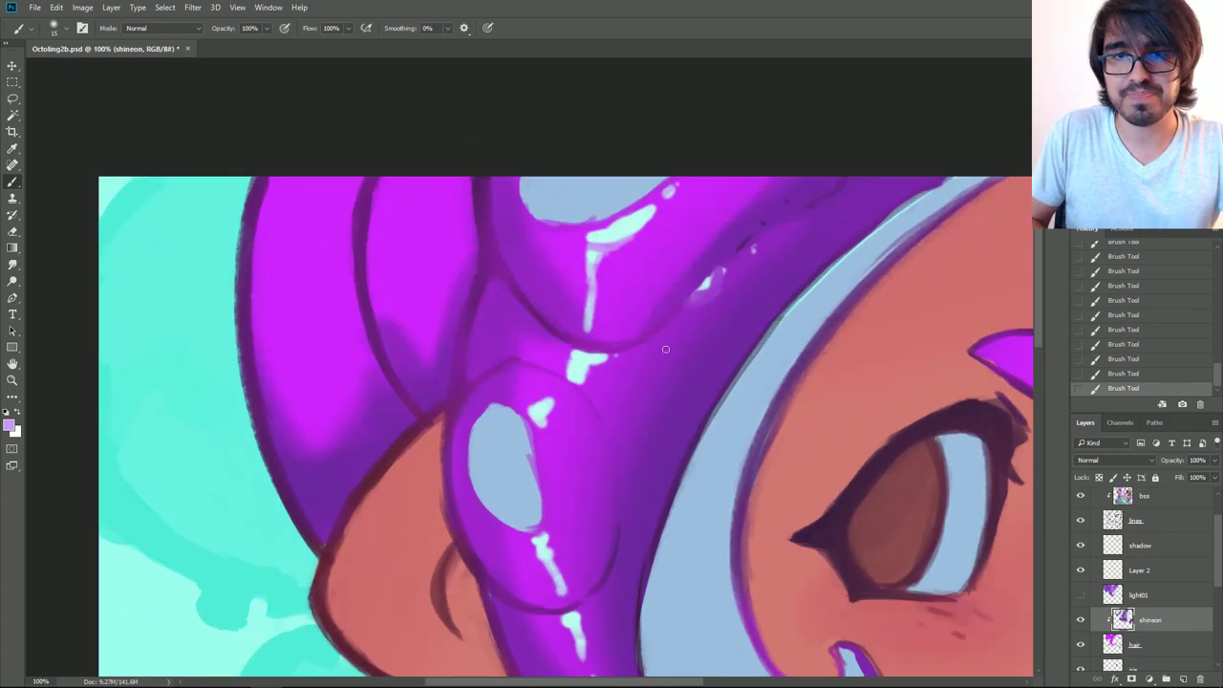
alt+click(620, 223)
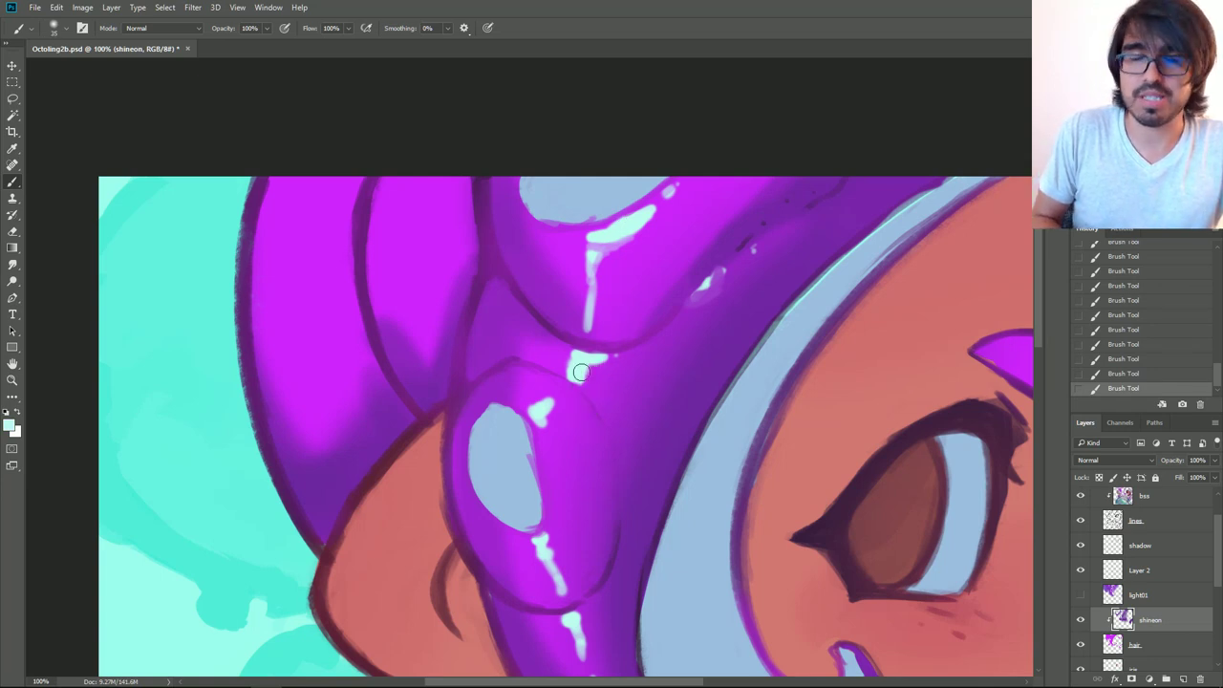
drag(583, 370, 589, 383)
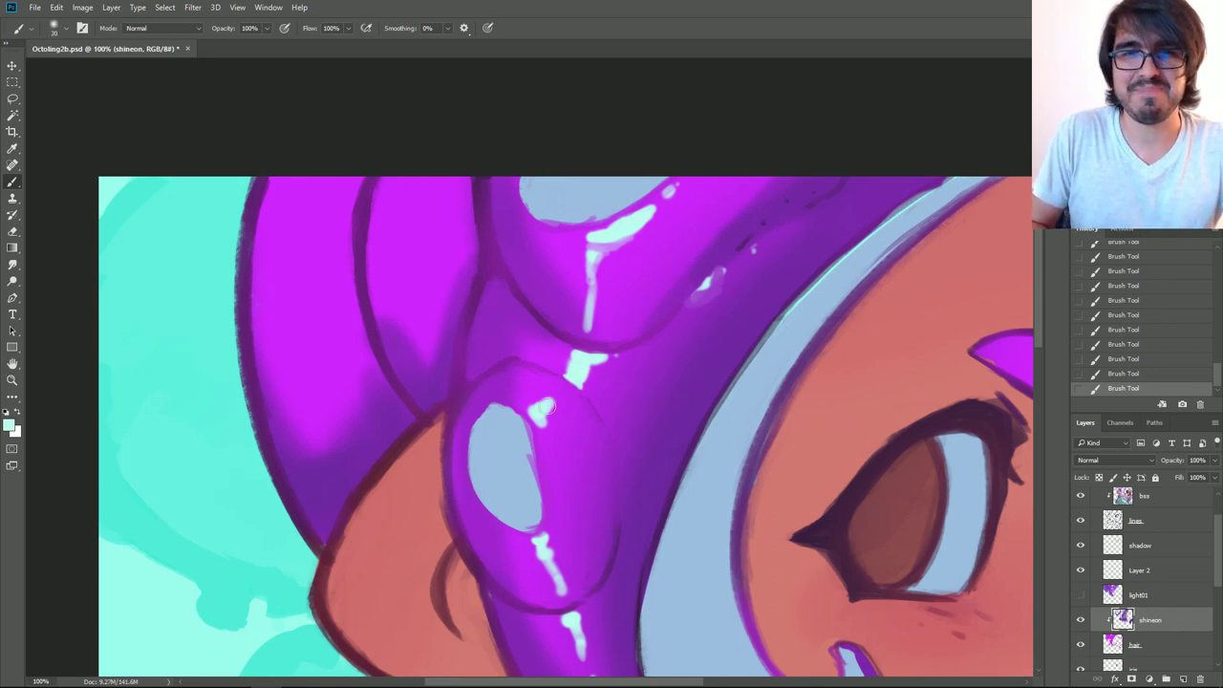
mouse_move(560, 403)
mouse_down()
mouse_move(545, 409)
mouse_move(574, 387)
mouse_up()
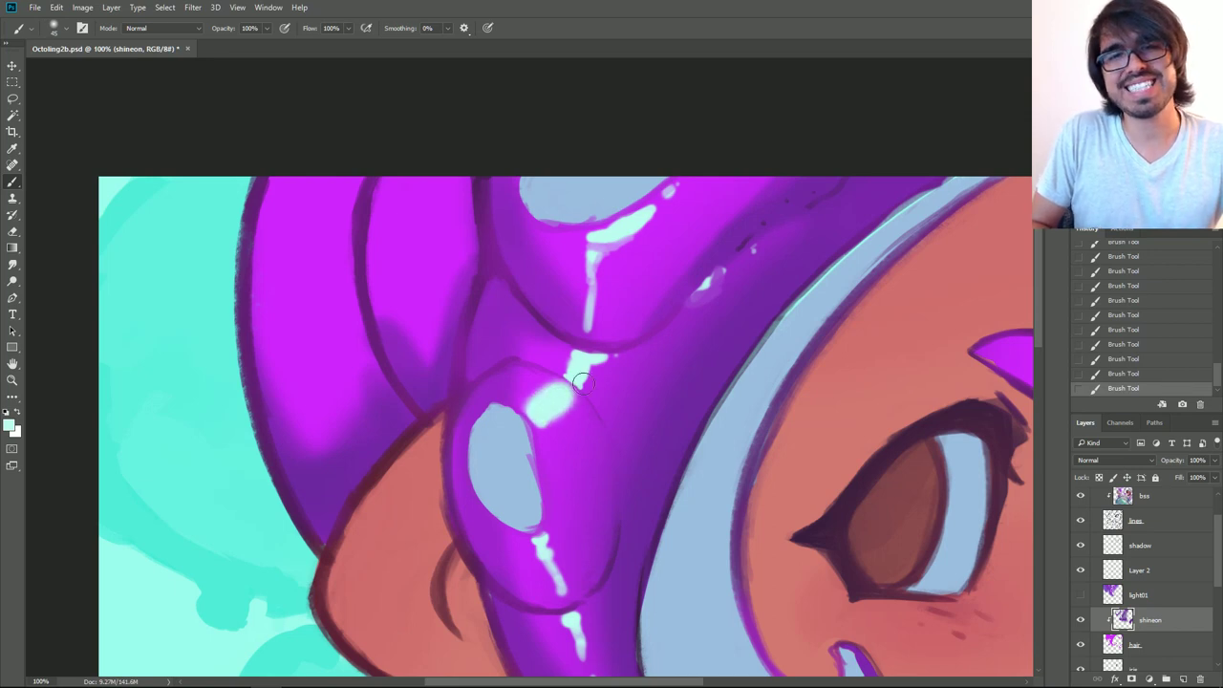
Step: Enlarge the brush to 70 and paint a broad pale cyan highlight below the oval spot on the hair bump
key(bracketright)
key(bracketright)
key(bracketright)
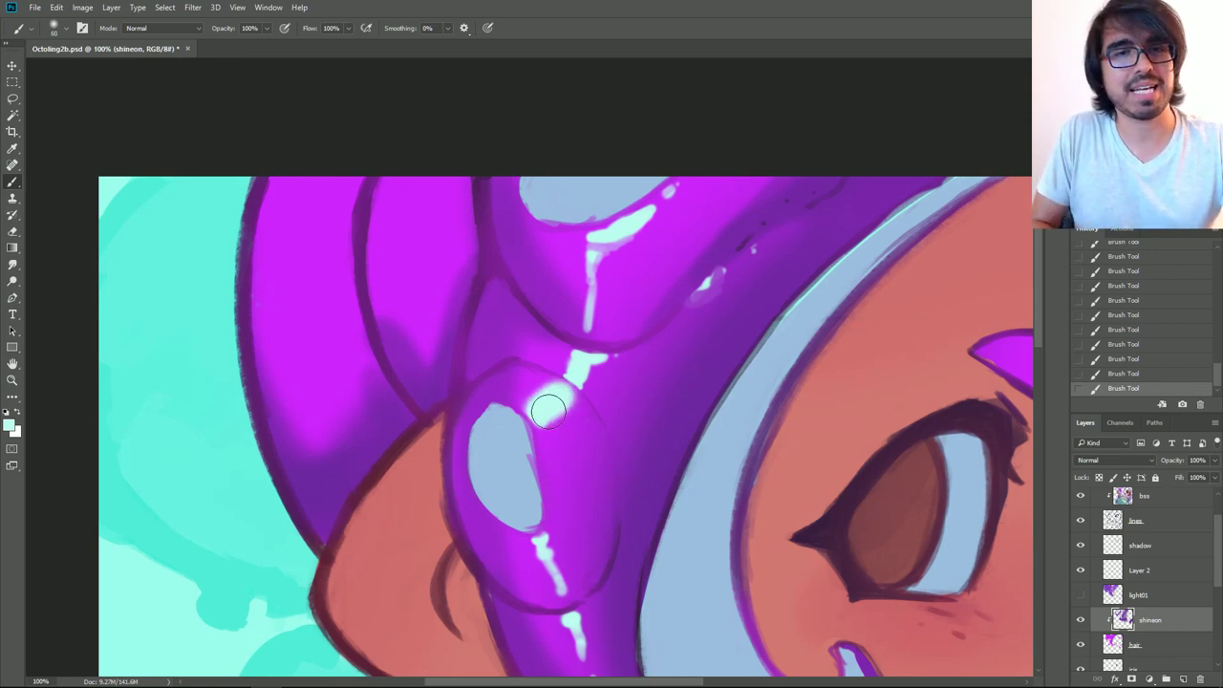
drag(545, 552, 571, 593)
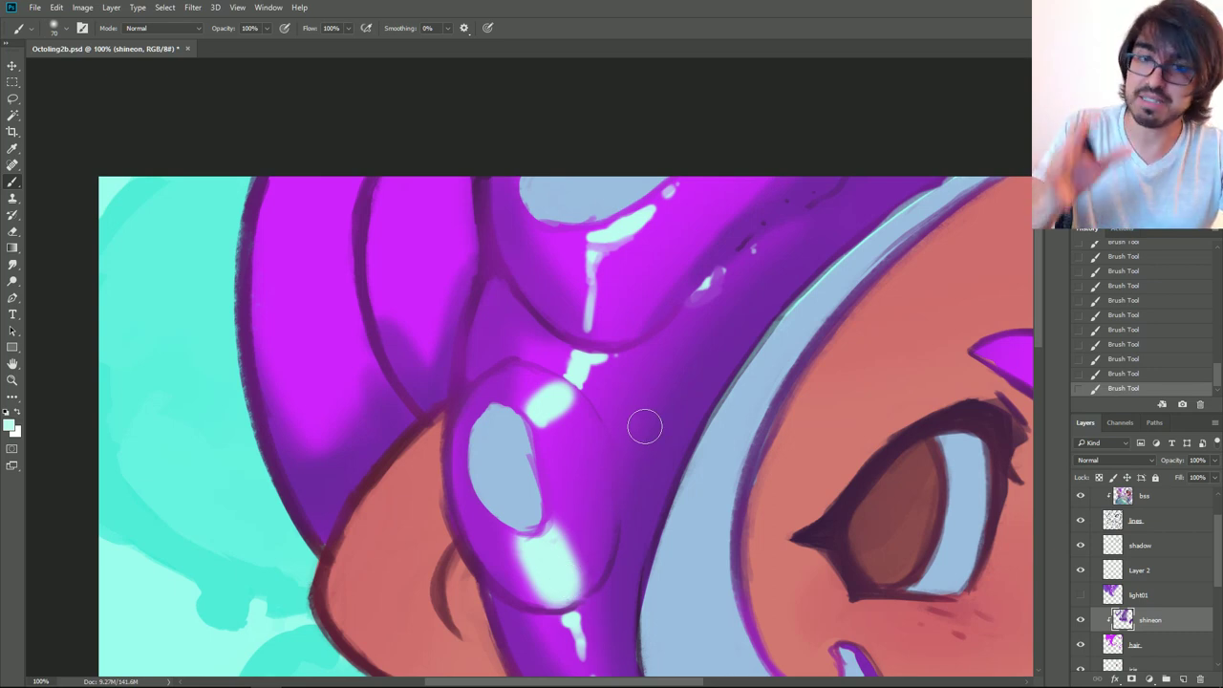
Step: Switch to the Eraser with the K Soft brush at size 30
key(bracketleft)
key(bracketleft)
key(bracketleft)
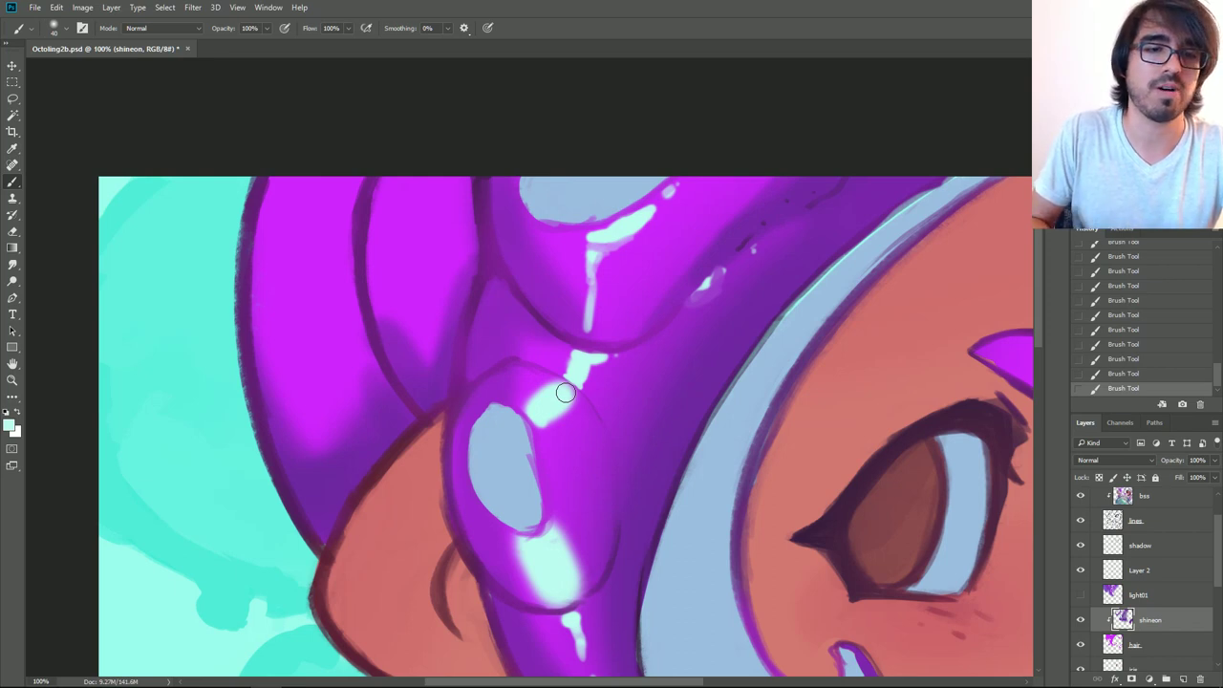
key(e)
right_click(669, 442)
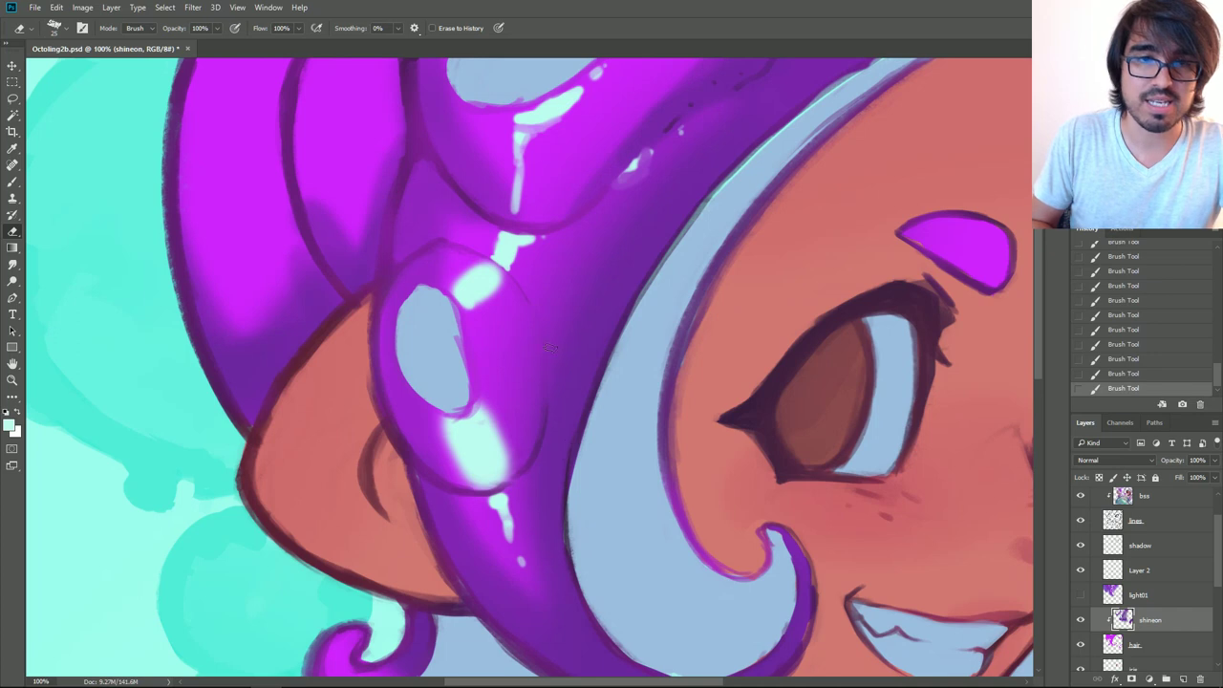
right_click(550, 347)
click(583, 489)
click(604, 464)
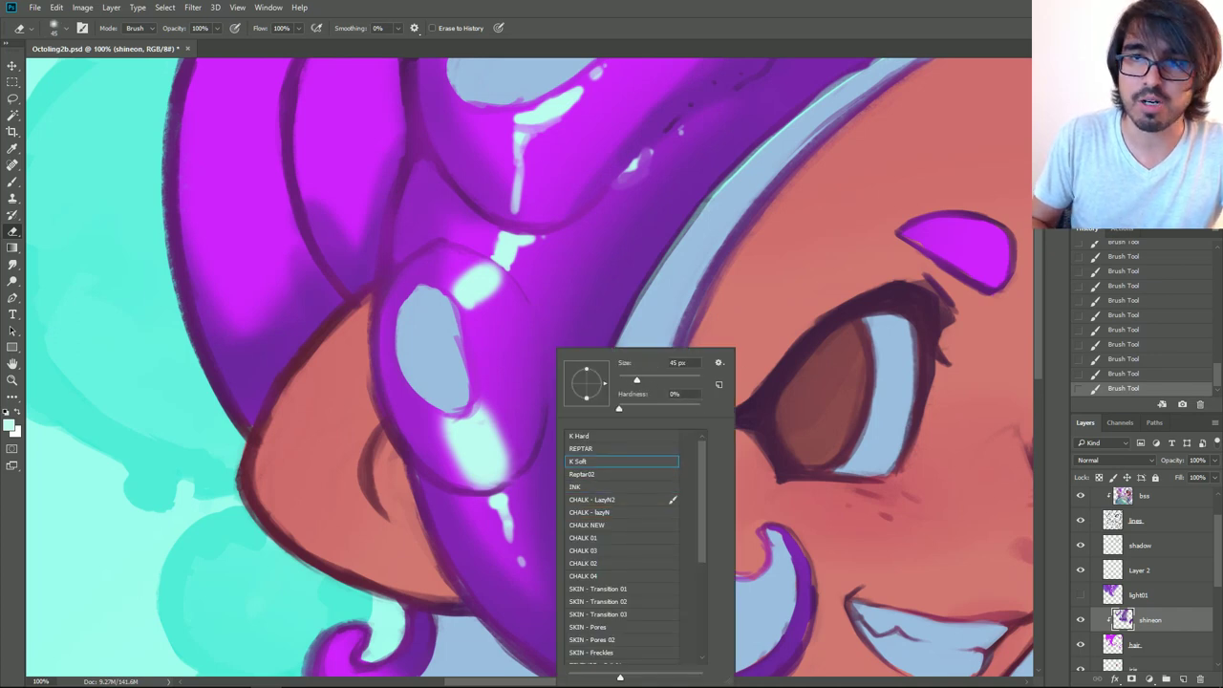
key(Return)
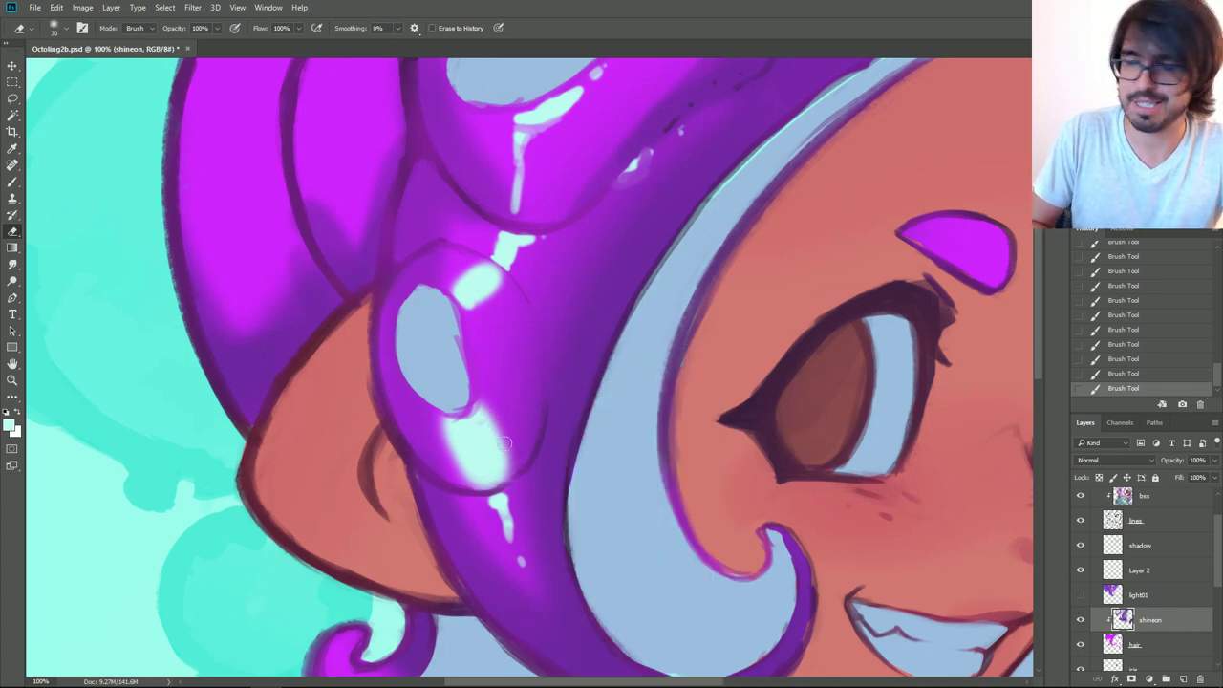
Step: Thin the pale cyan highlights below and above the oval spot by erasing their edges with eraser sizes 30 and 15
drag(447, 420, 463, 476)
key(ctrl+z)
drag(439, 413, 463, 462)
drag(453, 421, 469, 482)
mouse_move(490, 405)
mouse_down()
mouse_move(504, 458)
mouse_move(482, 411)
mouse_move(498, 473)
mouse_move(482, 421)
mouse_up()
key([)
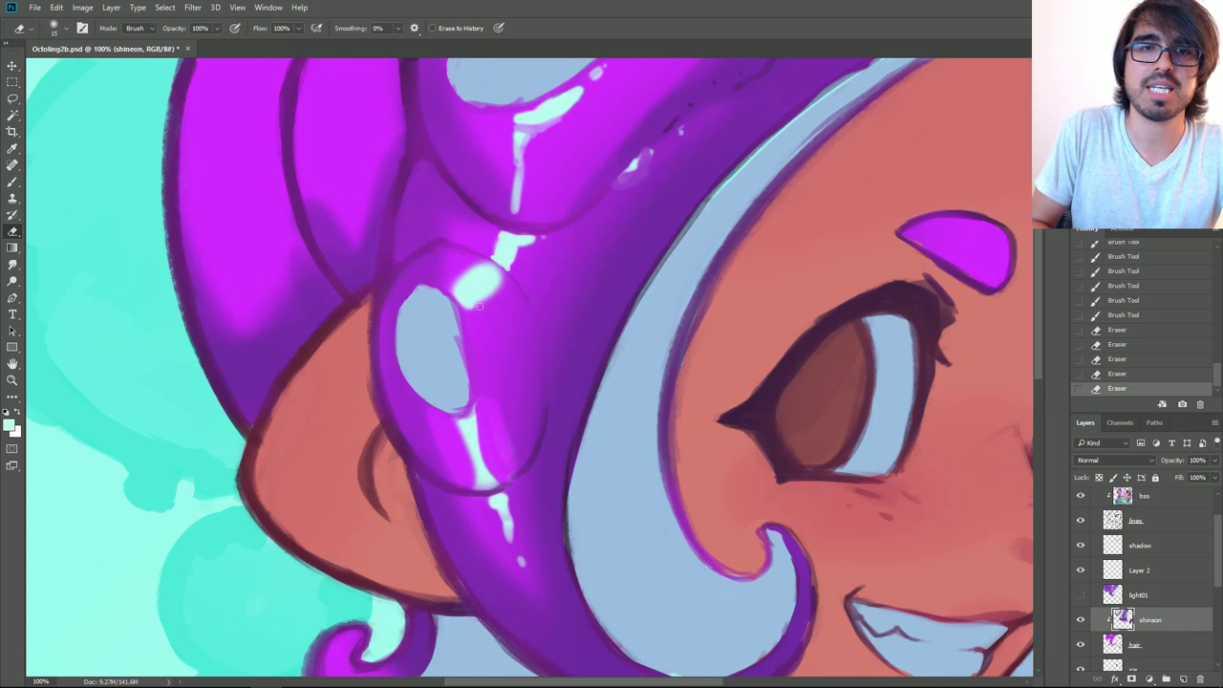
mouse_move(479, 306)
mouse_down()
mouse_move(491, 285)
mouse_move(473, 308)
mouse_move(471, 264)
mouse_move(483, 256)
mouse_up()
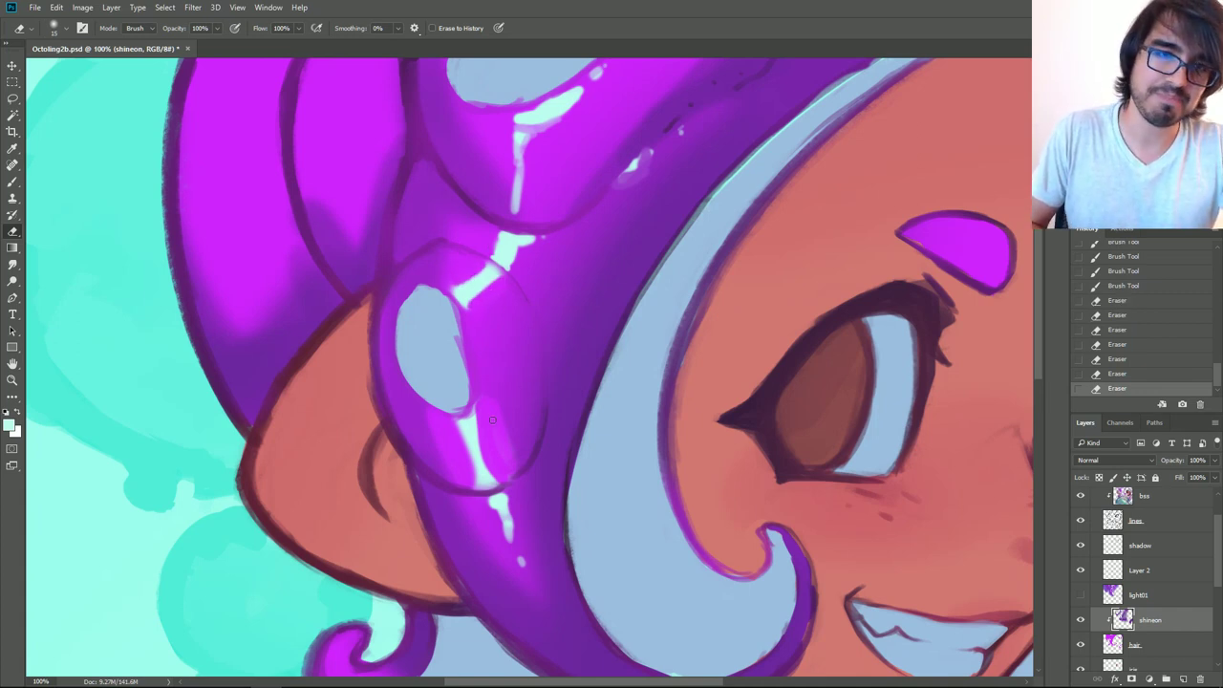
drag(476, 422, 465, 436)
Step: Reduce the brush to about 10 and repaint small pale cyan strokes in the trimmed highlights below and above the oval spot
key(b)
key(bracketleft)
key(bracketleft)
key(bracketleft)
key(bracketleft)
key(bracketleft)
mouse_move(462, 428)
mouse_down()
mouse_move(505, 486)
mouse_move(476, 485)
mouse_move(474, 438)
mouse_up()
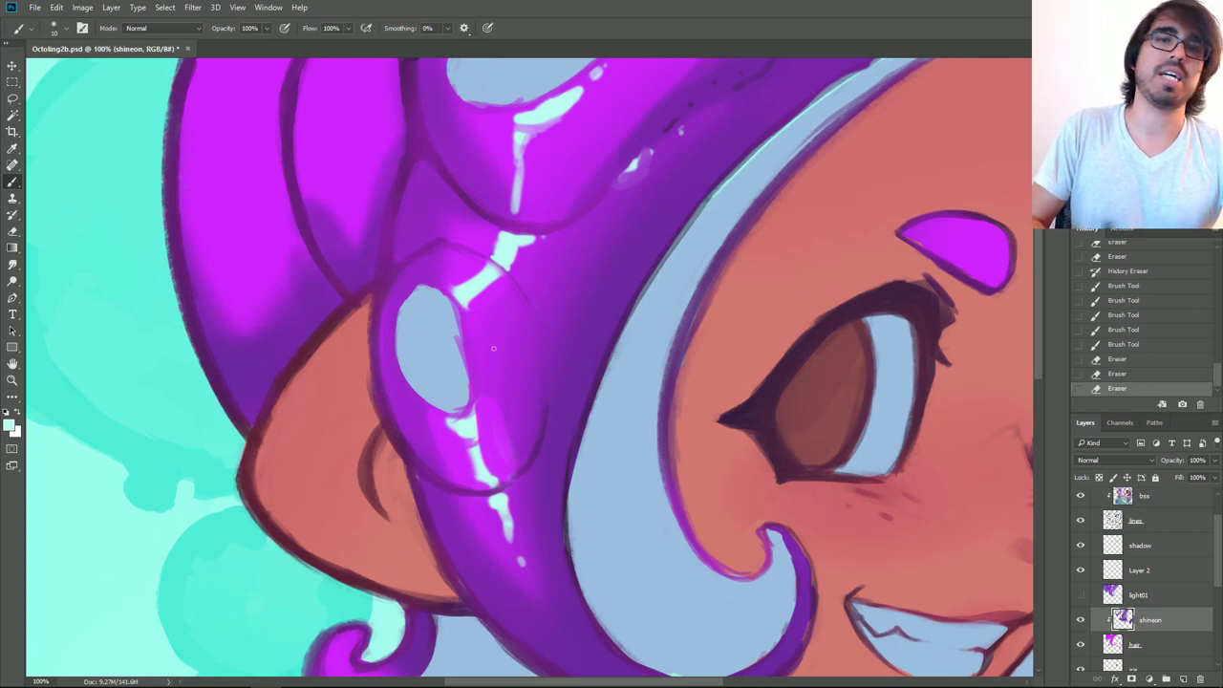
drag(456, 285, 472, 279)
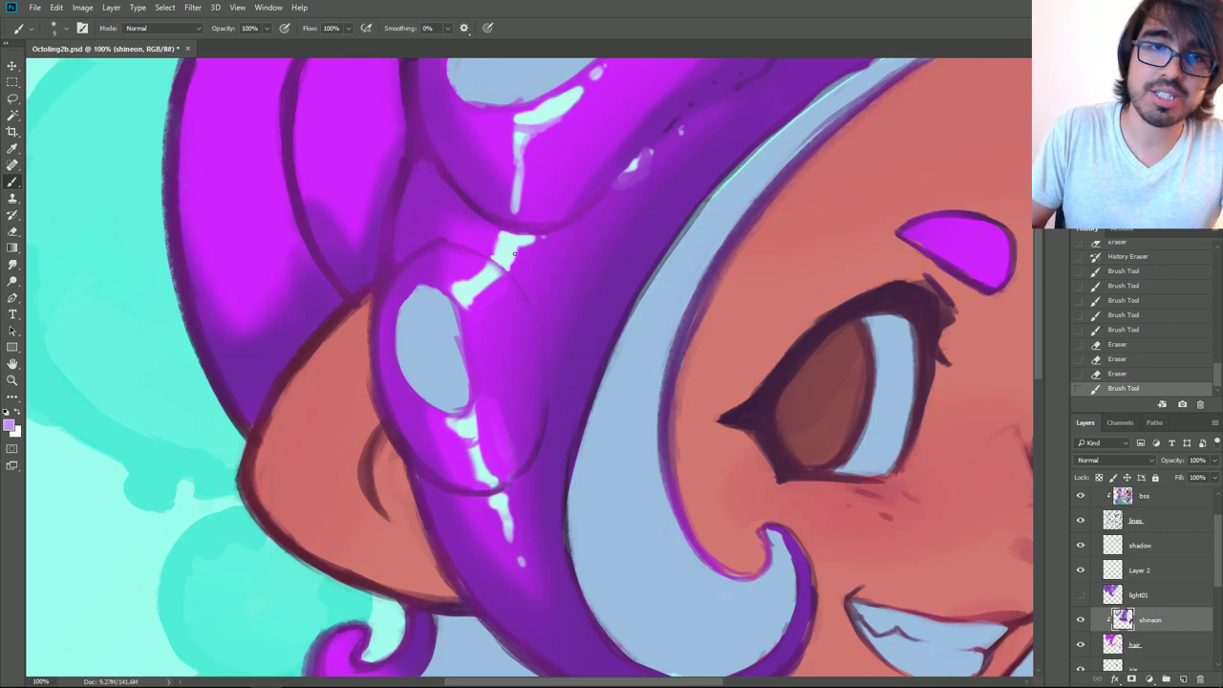
Step: Outline the highlight on the upper hair fold with thin light purple strokes
drag(511, 269, 514, 250)
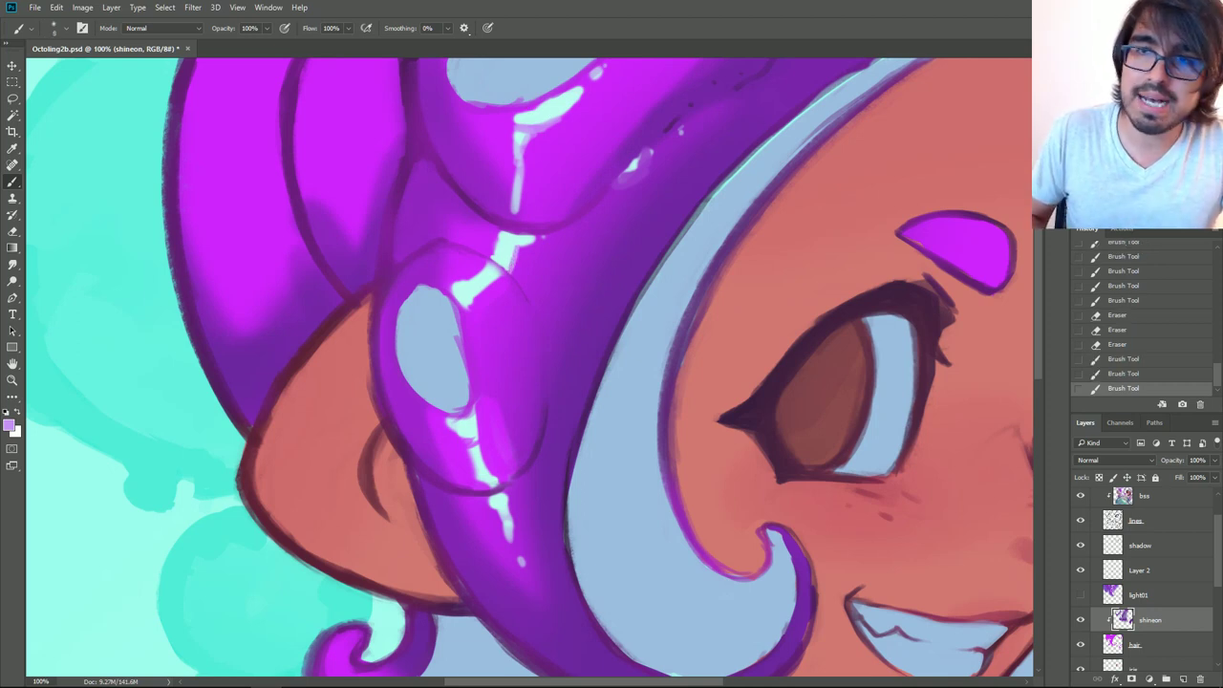
scroll(558, 147, up, 2)
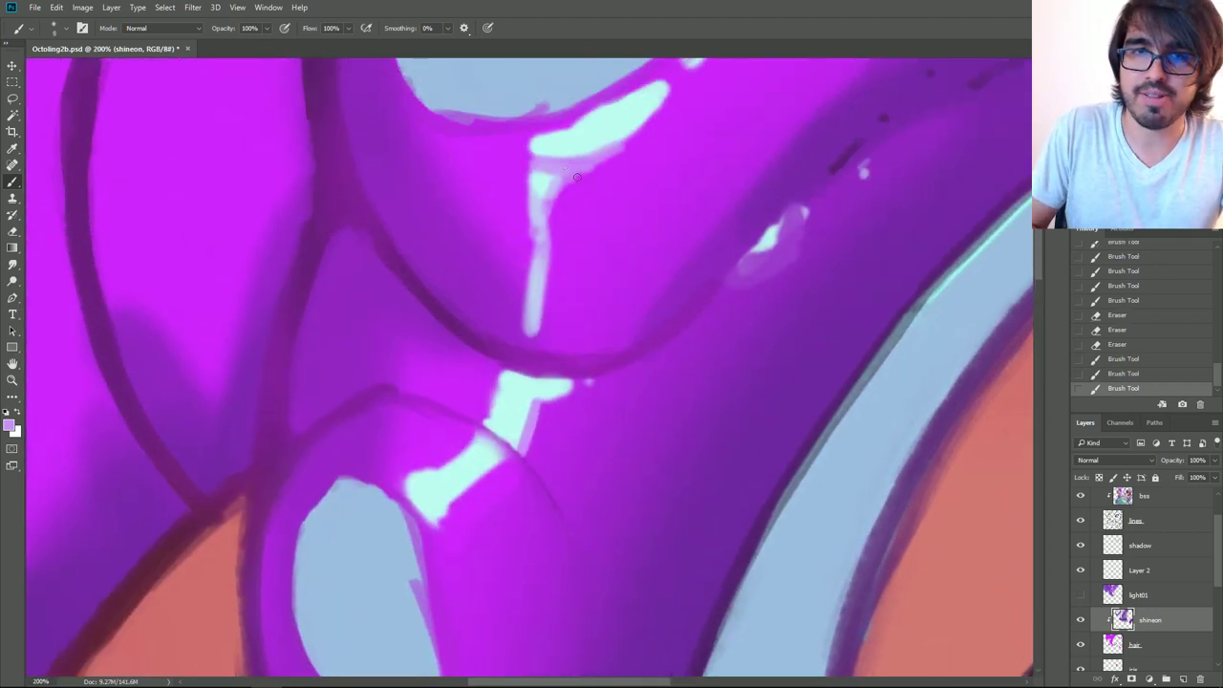
drag(578, 177, 560, 303)
mouse_move(517, 266)
mouse_down()
mouse_move(513, 282)
mouse_move(514, 271)
mouse_up()
mouse_move(516, 260)
mouse_down()
mouse_move(593, 256)
mouse_move(586, 284)
mouse_move(599, 280)
mouse_move(653, 224)
mouse_move(652, 206)
mouse_move(587, 228)
mouse_move(611, 212)
mouse_up()
mouse_move(685, 188)
mouse_down()
mouse_move(695, 167)
mouse_move(674, 174)
mouse_up()
drag(513, 345, 510, 291)
mouse_move(530, 401)
mouse_down()
mouse_move(509, 463)
mouse_move(512, 369)
mouse_up()
Step: Edge both sides of the highlight above the oval spot with light purple strokes at brush size 10
drag(543, 468, 603, 289)
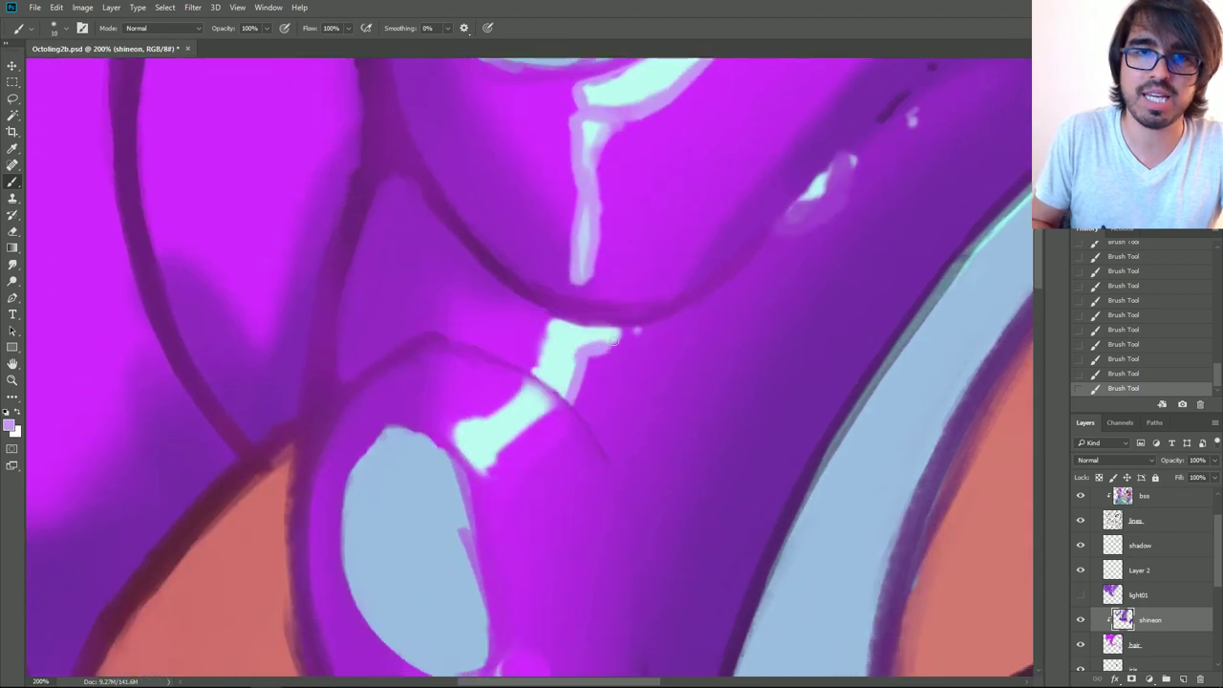
drag(534, 364, 545, 327)
drag(530, 371, 522, 382)
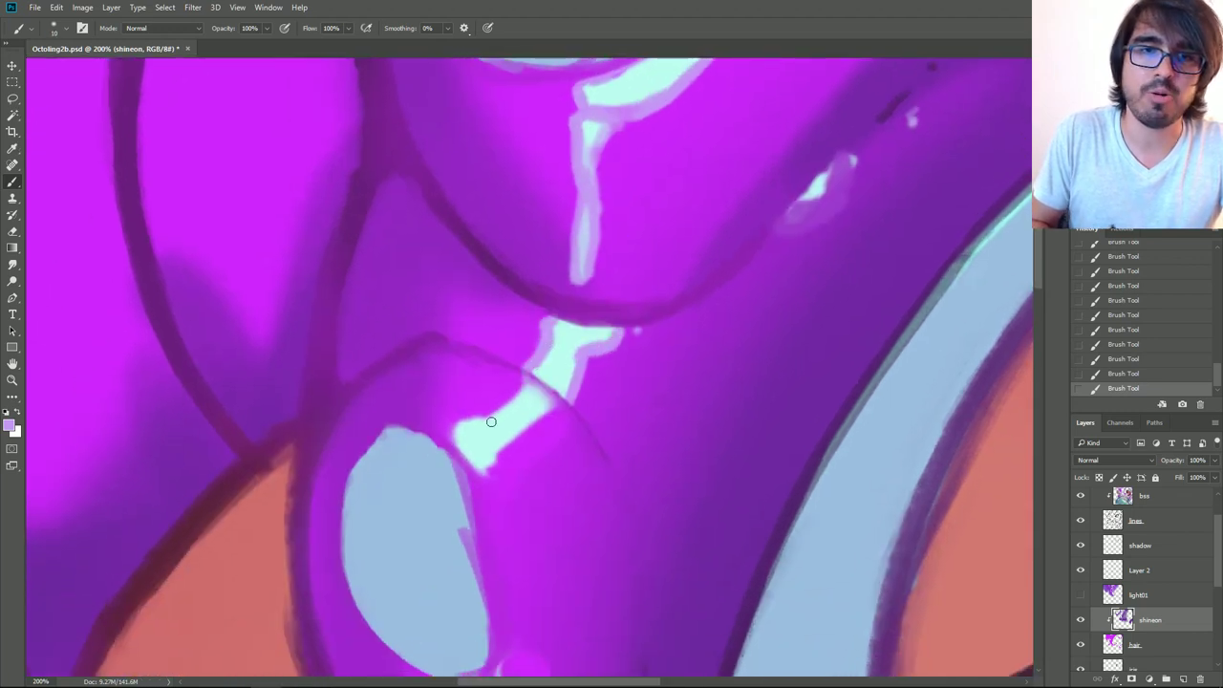
mouse_move(474, 419)
mouse_down()
mouse_move(510, 424)
mouse_move(488, 473)
mouse_move(459, 426)
mouse_move(520, 387)
mouse_up()
key(bracketright)
mouse_move(525, 431)
mouse_down()
mouse_move(556, 405)
mouse_move(517, 387)
mouse_move(541, 374)
mouse_move(585, 395)
mouse_move(543, 392)
mouse_up()
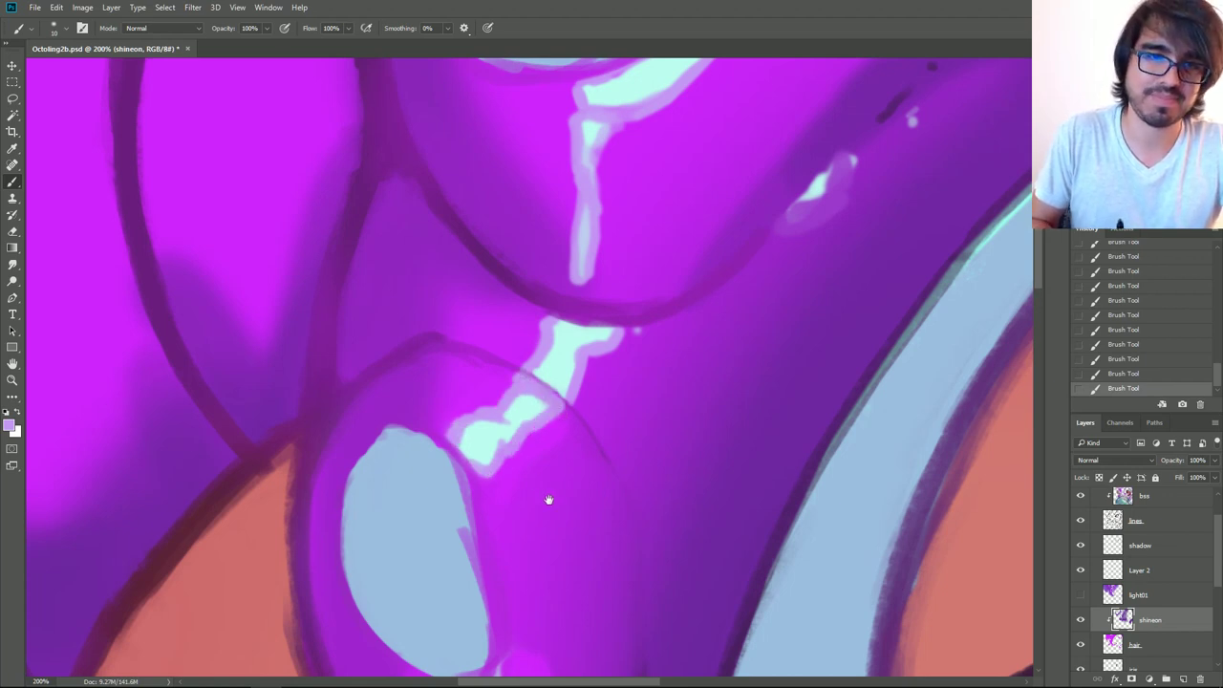
Step: Outline the highlights below the oval spot and on the lower strand in light purple, including the small dot at the end
drag(549, 500, 669, 252)
mouse_move(564, 454)
mouse_down()
mouse_move(619, 487)
mouse_move(622, 427)
mouse_up()
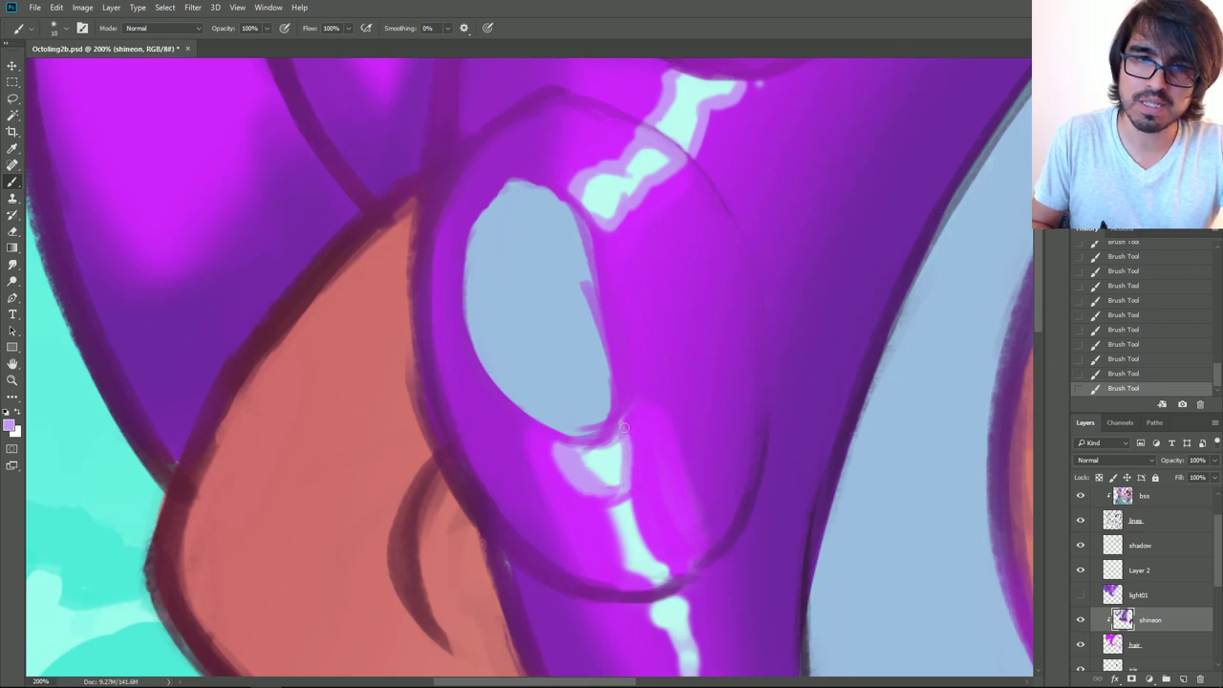
mouse_move(607, 502)
mouse_down()
mouse_move(628, 571)
mouse_move(666, 563)
mouse_move(629, 496)
mouse_move(662, 580)
mouse_up()
drag(711, 524, 738, 349)
key([)
mouse_move(682, 455)
mouse_down()
mouse_move(727, 526)
mouse_move(725, 459)
mouse_move(707, 422)
mouse_up()
drag(726, 508, 728, 534)
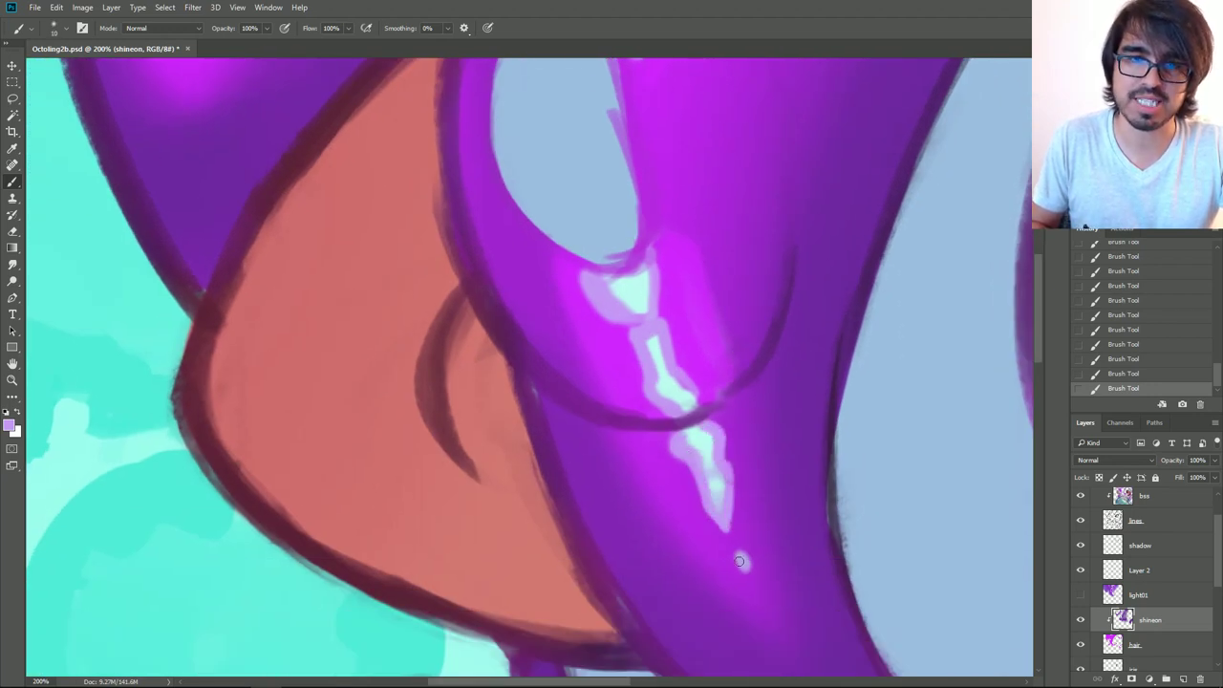
click(742, 562)
key(ctrl+minus)
key(ctrl+minus)
drag(611, 294, 630, 402)
drag(652, 446, 621, 418)
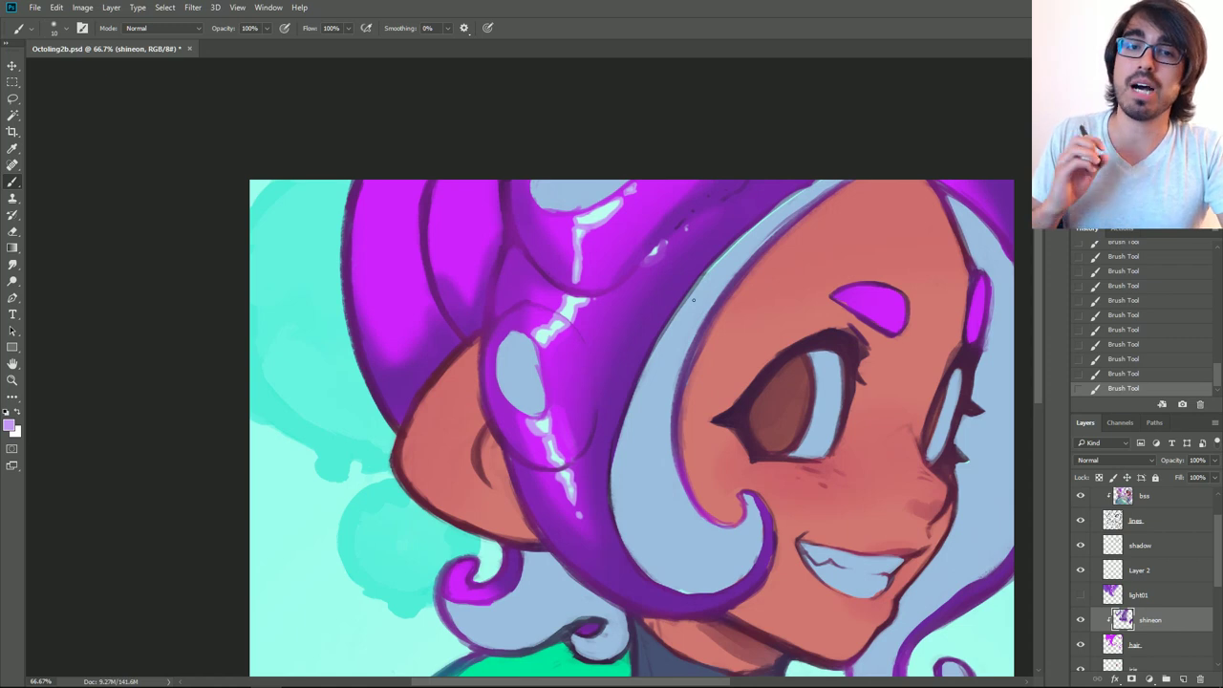
Step: Mark in bright red where the highlights cross the hair bump's outline, and revert the marks through the history
key(ctrl+plus)
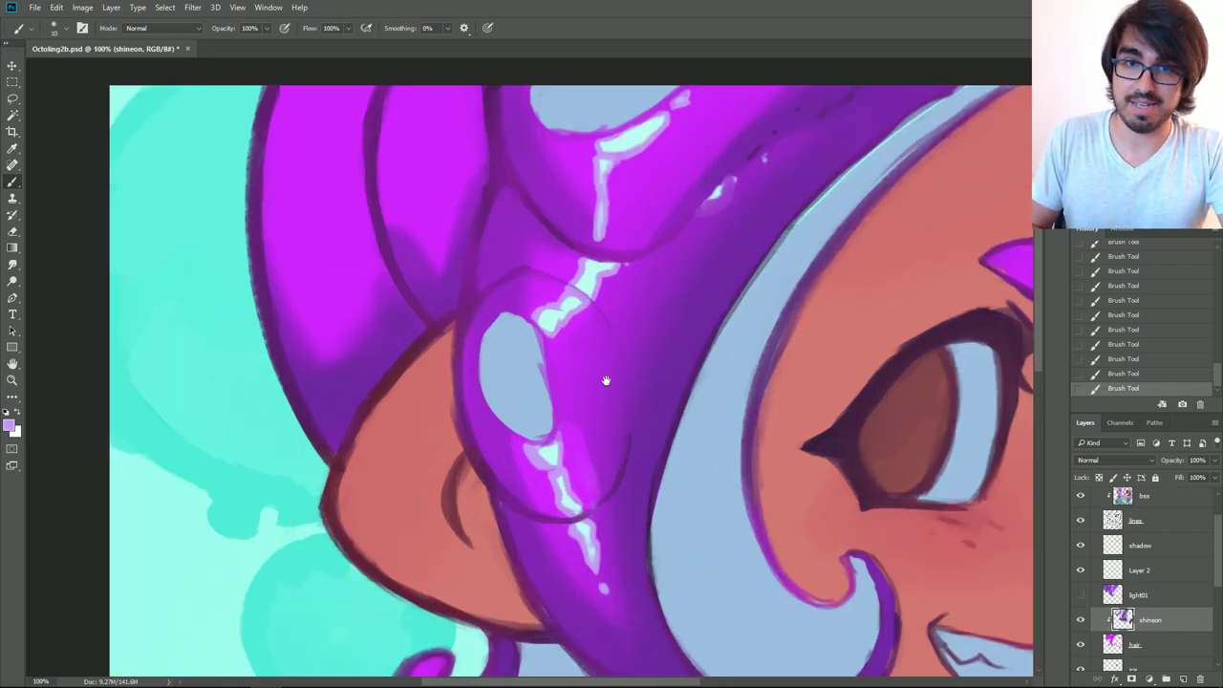
drag(606, 379, 652, 431)
click(12, 428)
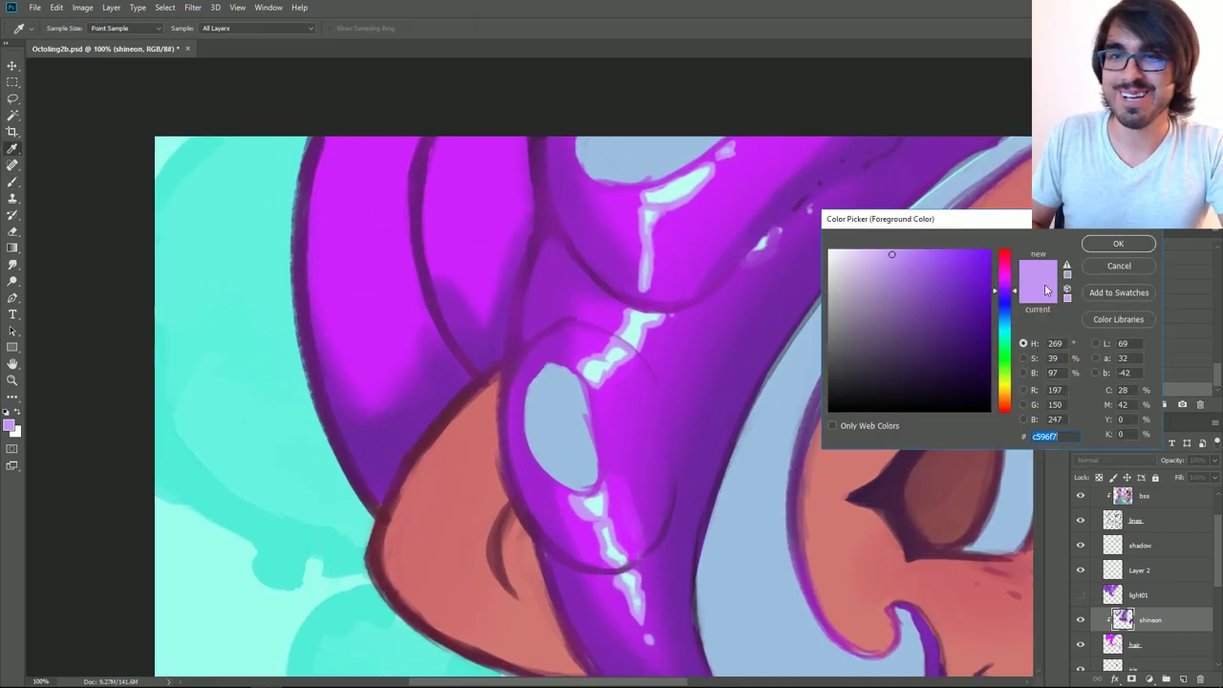
click(1005, 254)
click(981, 250)
click(1119, 245)
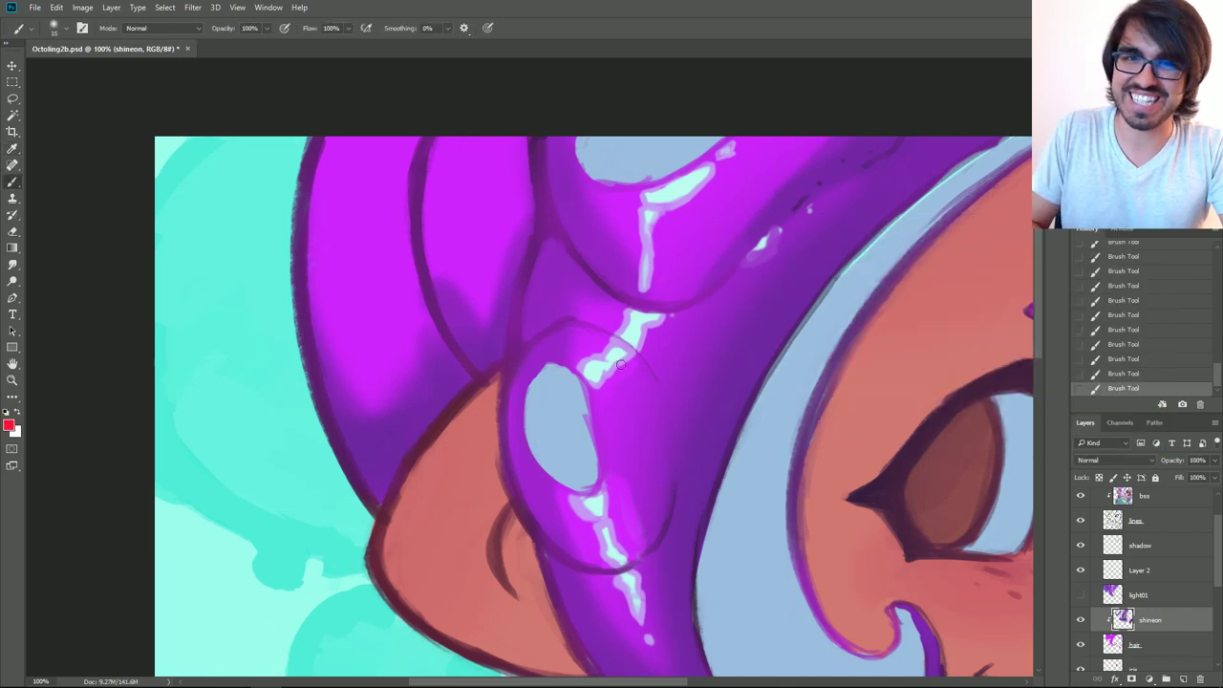
mouse_move(637, 364)
mouse_down()
mouse_move(598, 349)
mouse_move(604, 365)
mouse_up()
mouse_move(627, 560)
mouse_down()
mouse_move(631, 546)
mouse_move(616, 551)
mouse_move(638, 588)
mouse_up()
key(bracketright)
key(bracketright)
drag(612, 344, 618, 354)
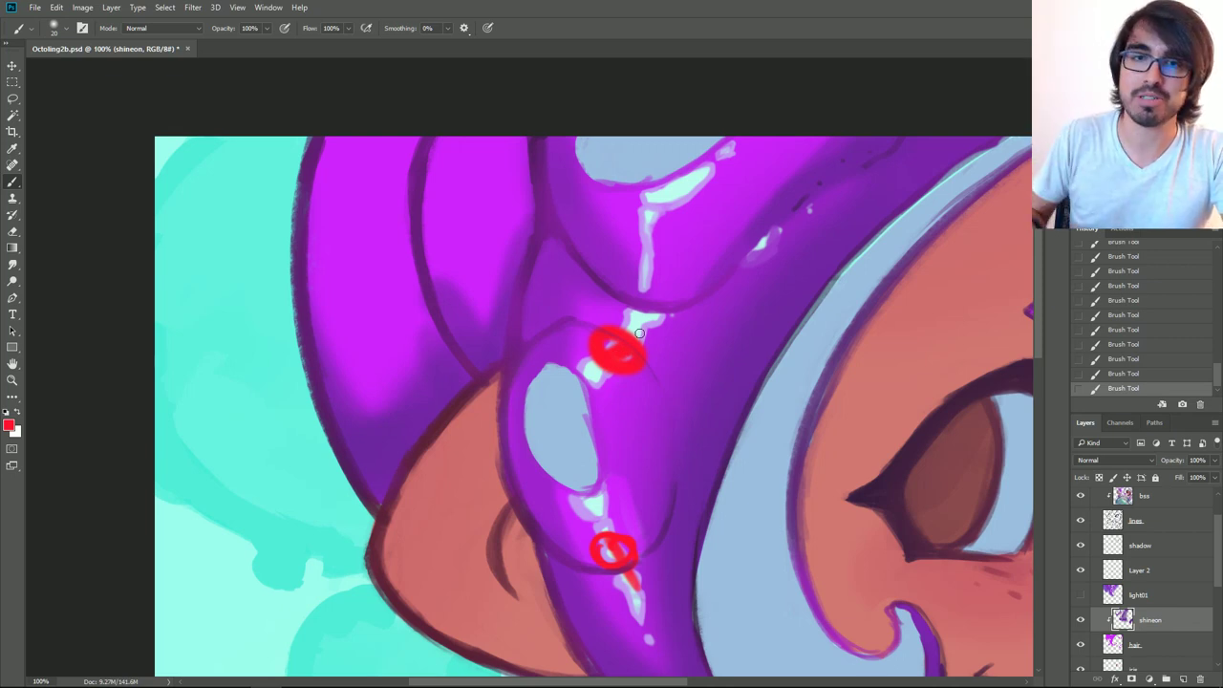
click(1123, 344)
click(1123, 286)
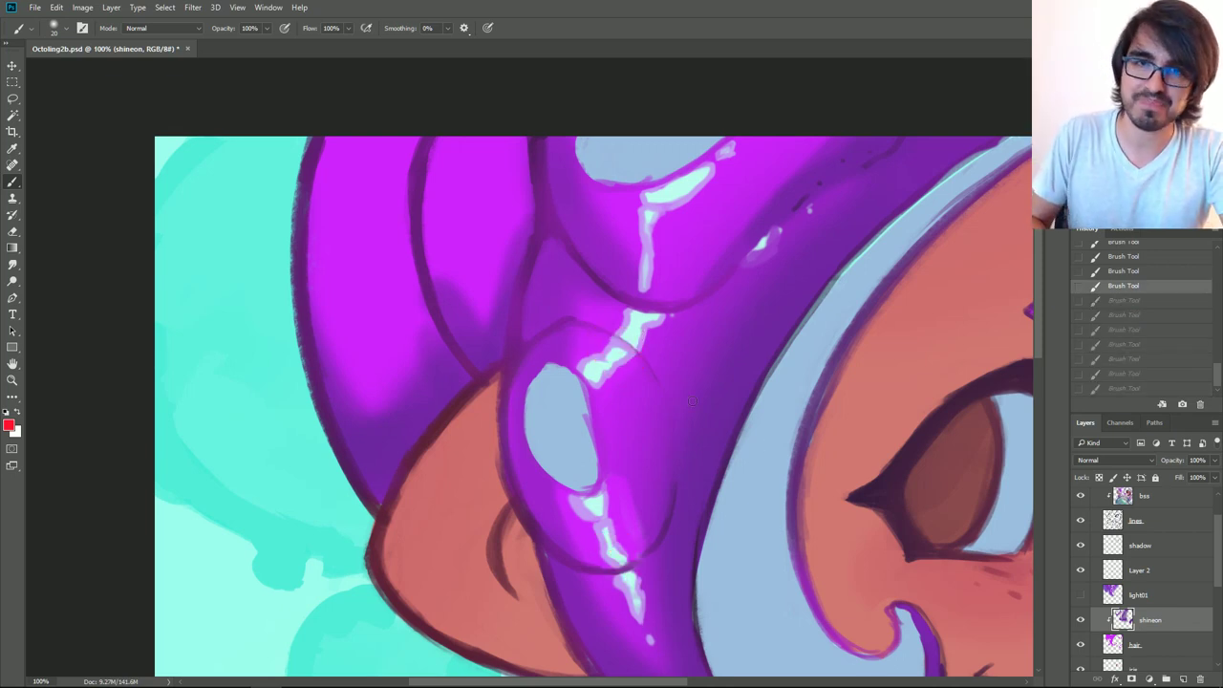
Step: Erase the highlight parts crossing the bump's outline above and below the oval spot, and trim the neighbouring strand highlights
alt+click(606, 354)
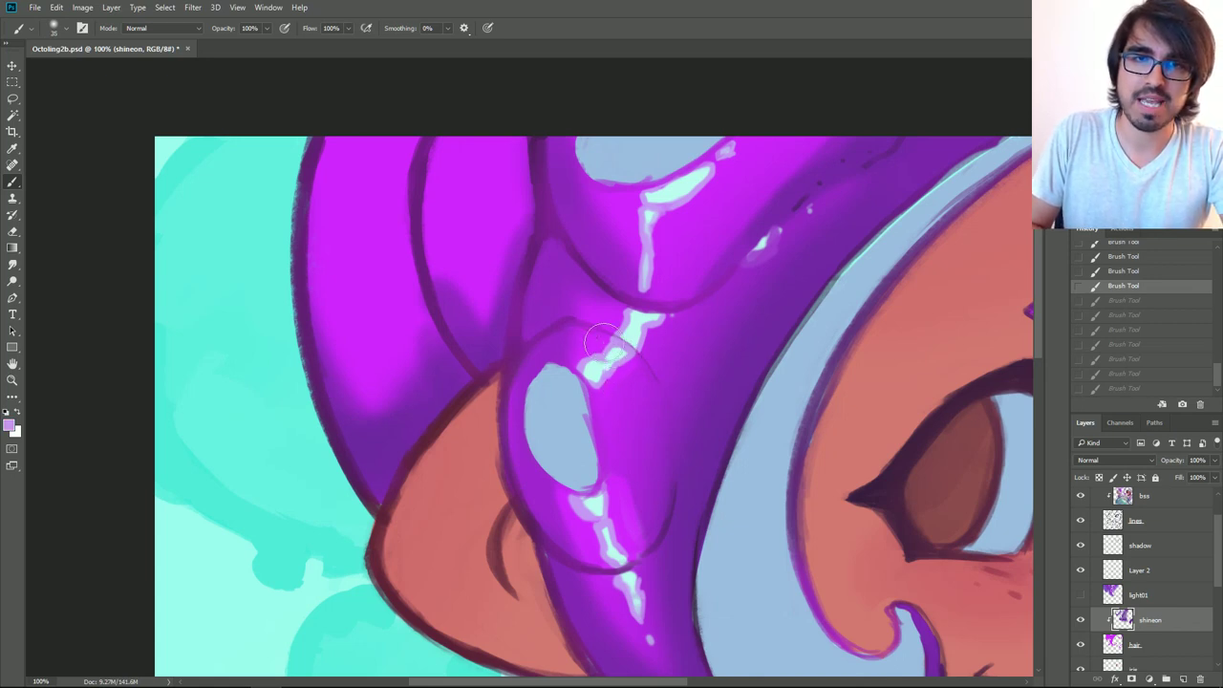
mouse_move(603, 339)
mouse_down()
mouse_move(634, 359)
mouse_move(619, 348)
mouse_move(619, 367)
mouse_up()
drag(621, 365, 616, 371)
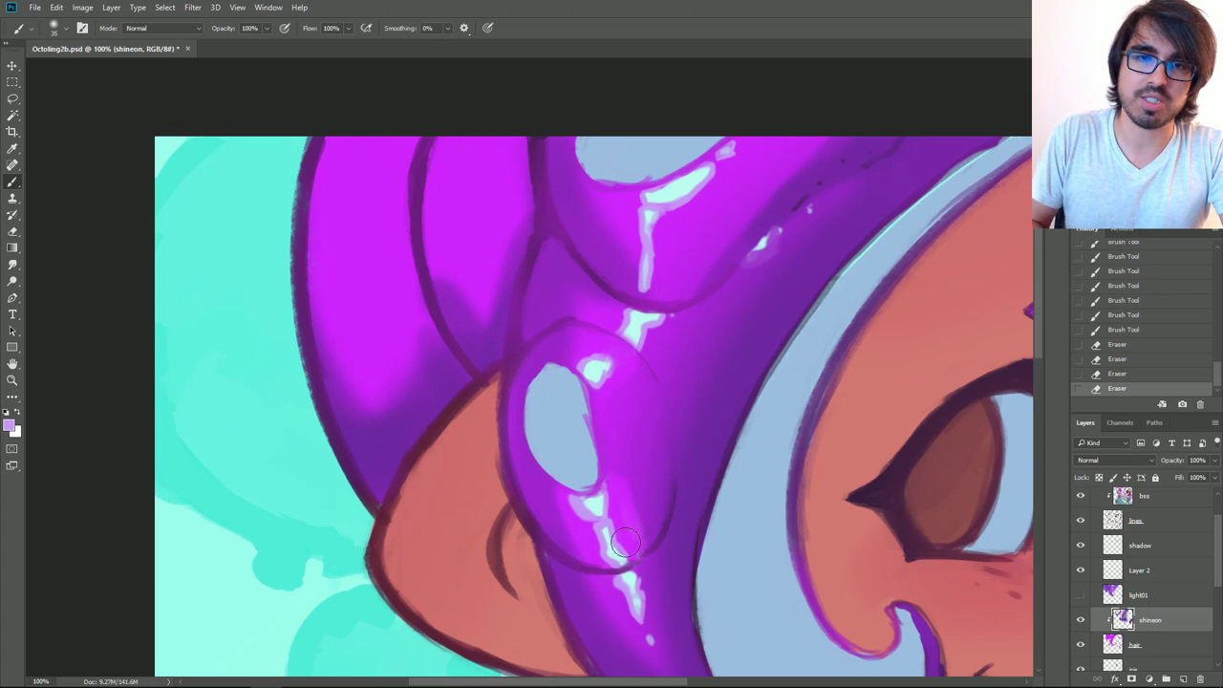
drag(626, 545, 626, 563)
mouse_move(595, 547)
mouse_down()
mouse_move(615, 561)
mouse_move(635, 529)
mouse_up()
drag(648, 361, 644, 355)
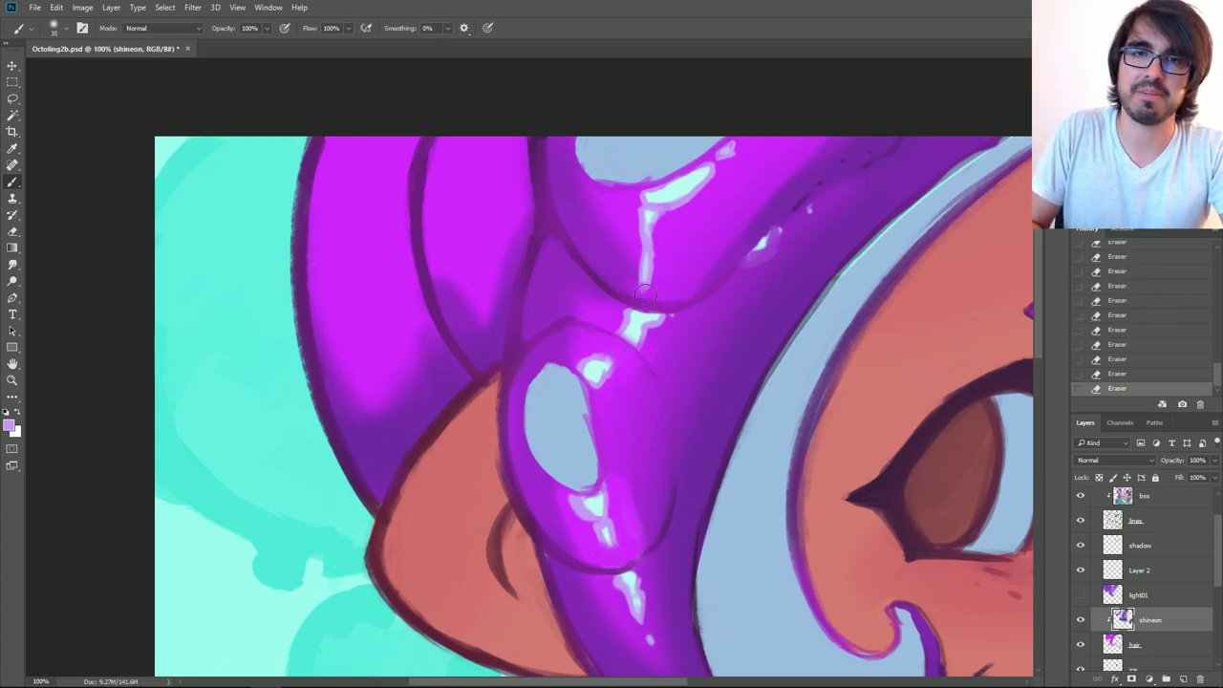
drag(646, 290, 642, 278)
drag(623, 596, 620, 582)
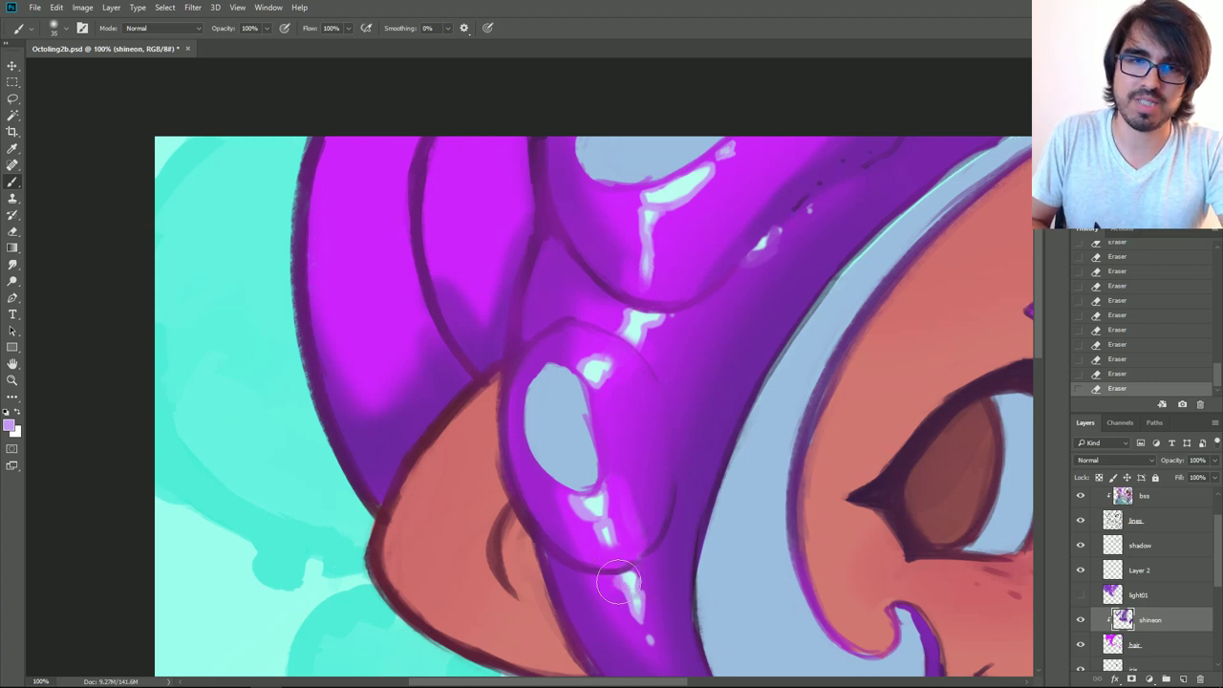
Step: Touch up the bump's highlights with a smaller brush, then sample the hair purple and enlarge the brush to 70
key(bracketleft)
key(bracketleft)
key(bracketleft)
drag(610, 529, 609, 537)
mouse_move(609, 370)
mouse_down()
mouse_move(621, 357)
mouse_move(579, 337)
mouse_move(513, 411)
mouse_move(596, 377)
mouse_move(584, 315)
mouse_move(612, 270)
mouse_up()
alt+click(642, 370)
alt+click(565, 332)
key(bracketright)
key(bracketright)
key(bracketright)
Step: Try shifting the shineon layer's content inside the hair clipping mask, and undo the move
click(13, 67)
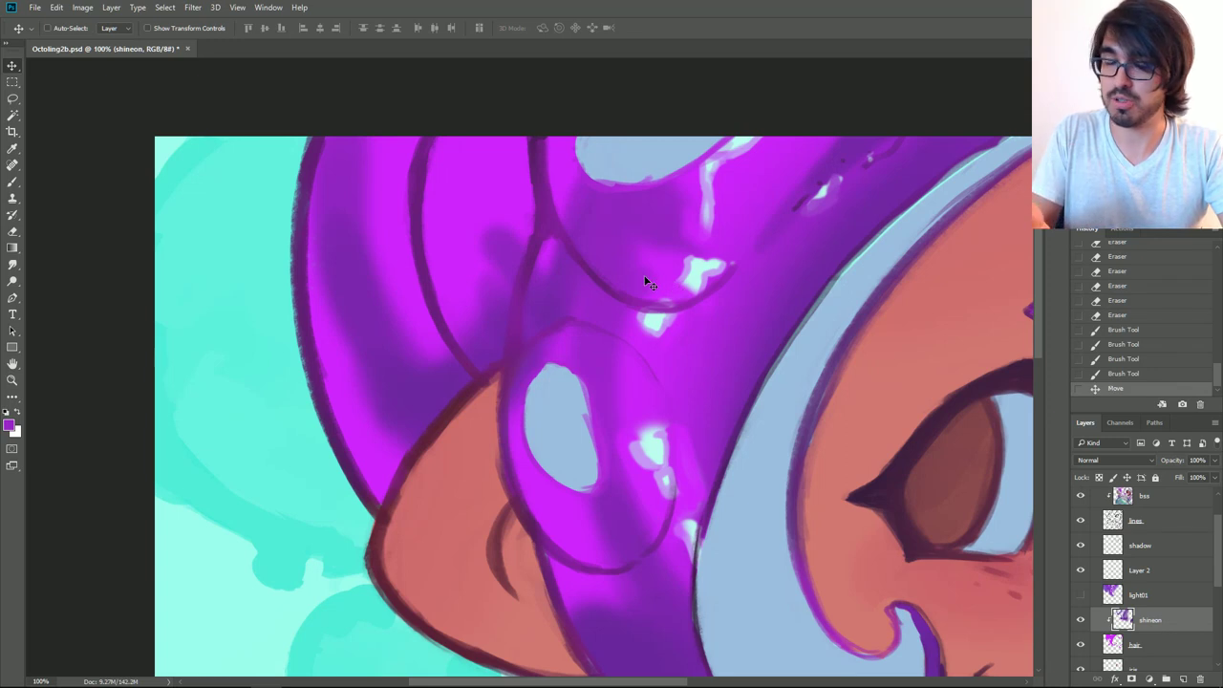
key(ctrl+z)
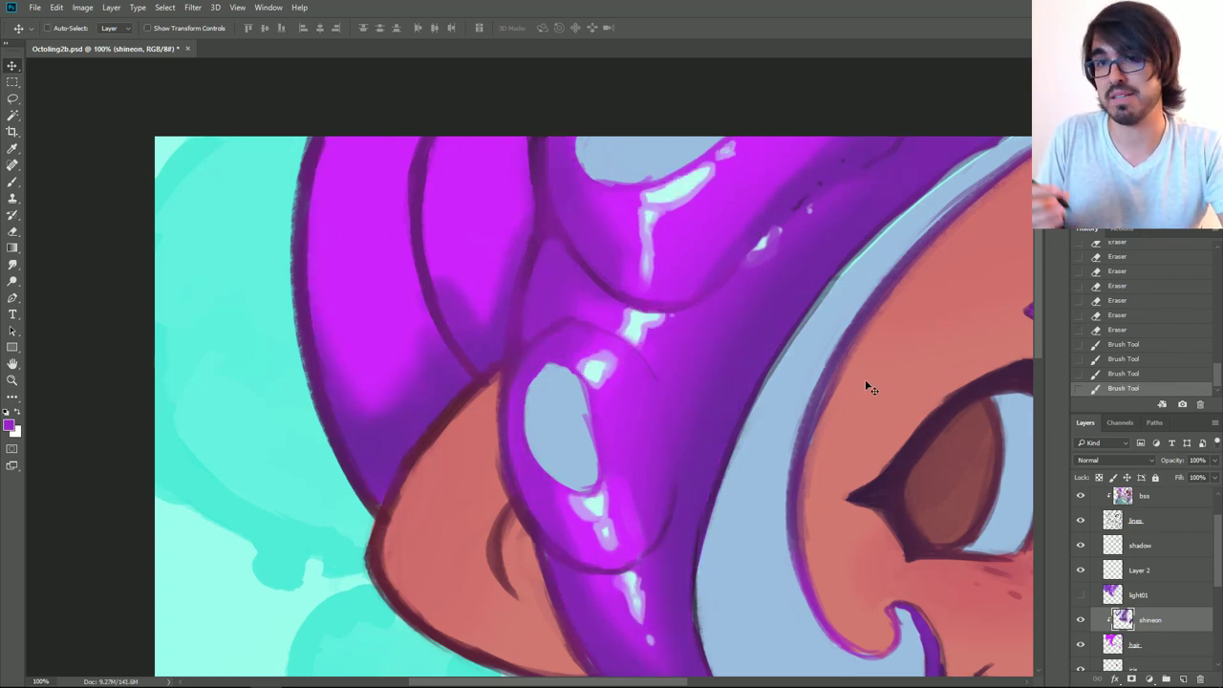
Step: Sample the surrounding purples and soften the shading around the hair bump's lower edge and sides with brush size 125
key(b)
alt+click(721, 425)
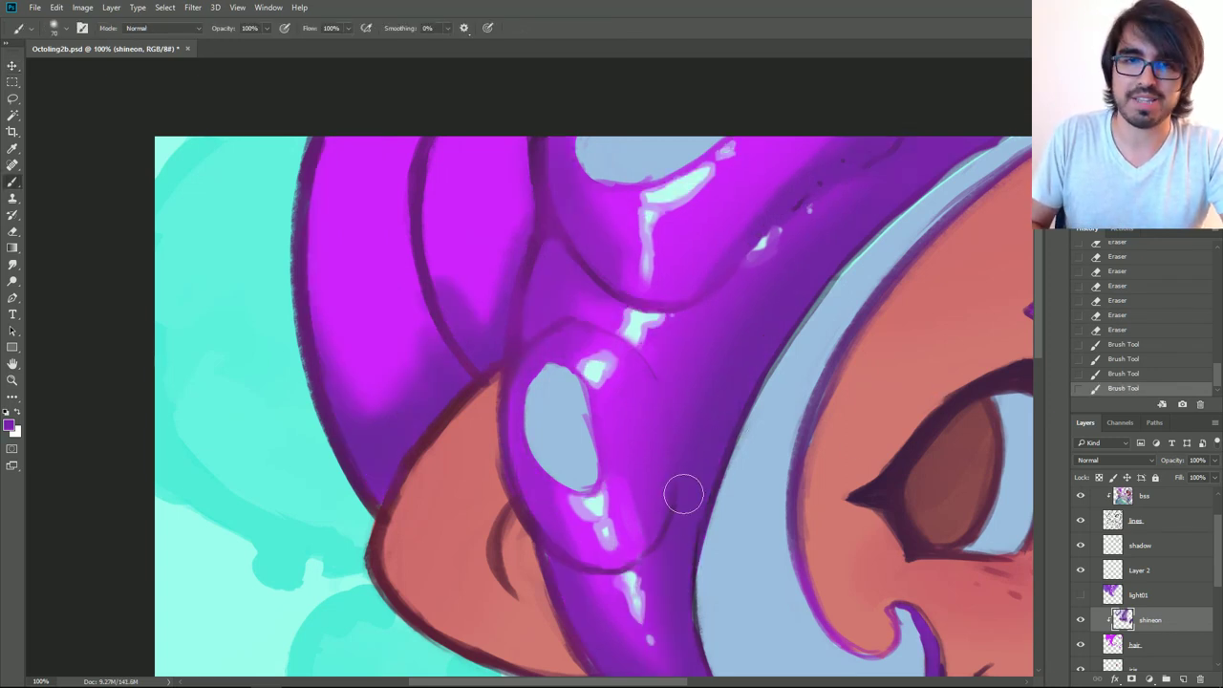
key(bracketright)
key(bracketright)
key(bracketright)
mouse_move(661, 546)
mouse_down()
mouse_move(637, 450)
mouse_move(649, 442)
mouse_up()
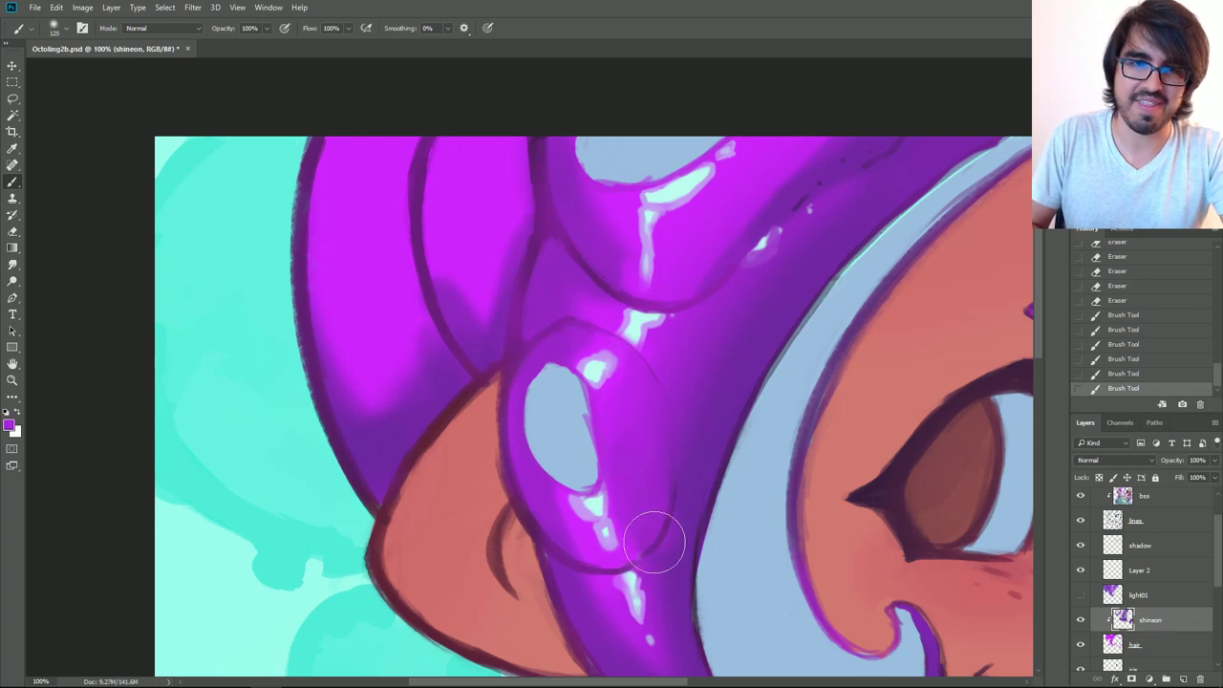
drag(656, 532, 641, 468)
drag(555, 526, 581, 453)
alt+click(684, 564)
drag(719, 422, 712, 412)
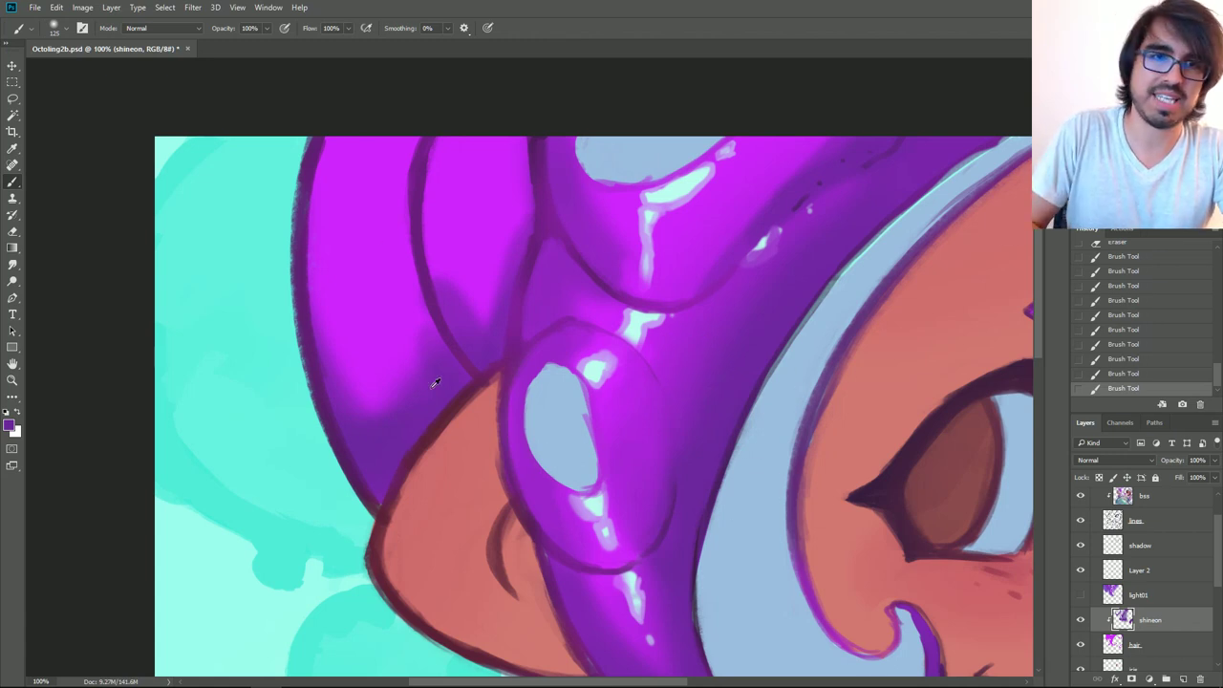
Step: Shade the two back hair strands with sampled purples, using soft brush sizes of 200 and 300
drag(911, 341, 786, 265)
drag(633, 450, 812, 614)
key(bracketright)
key(bracketright)
key(bracketright)
mouse_move(459, 449)
mouse_down()
mouse_move(485, 422)
mouse_move(460, 455)
mouse_up()
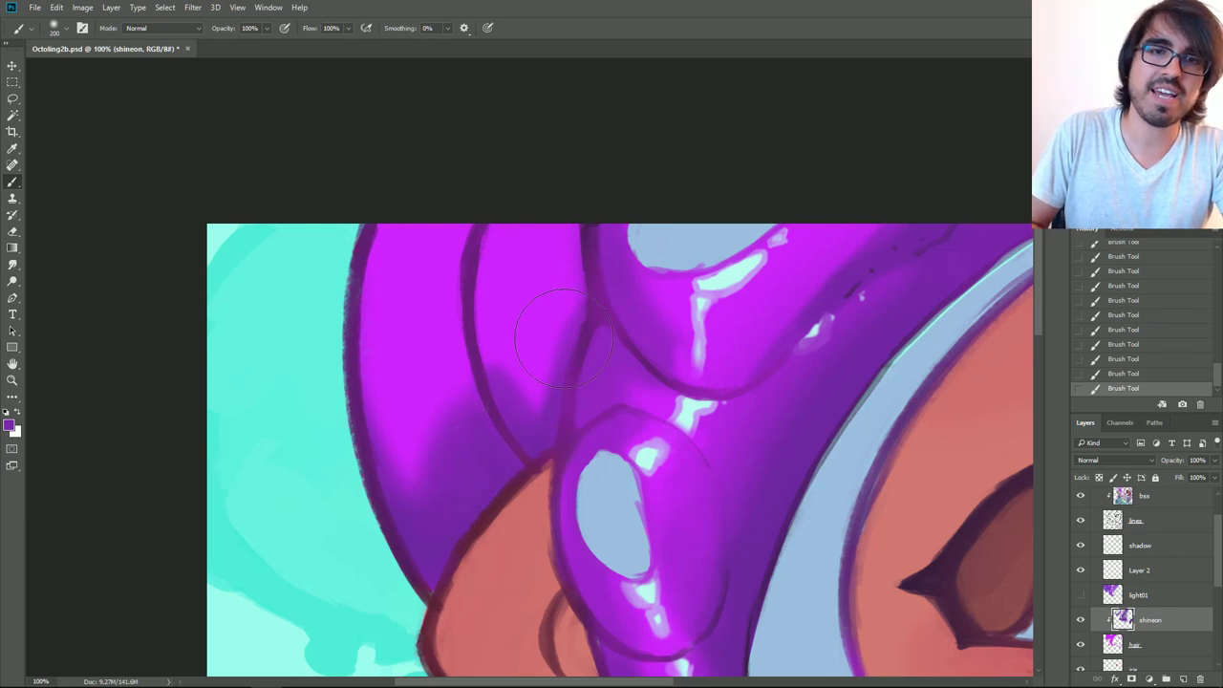
drag(548, 328, 535, 378)
alt+click(532, 366)
key(bracketright)
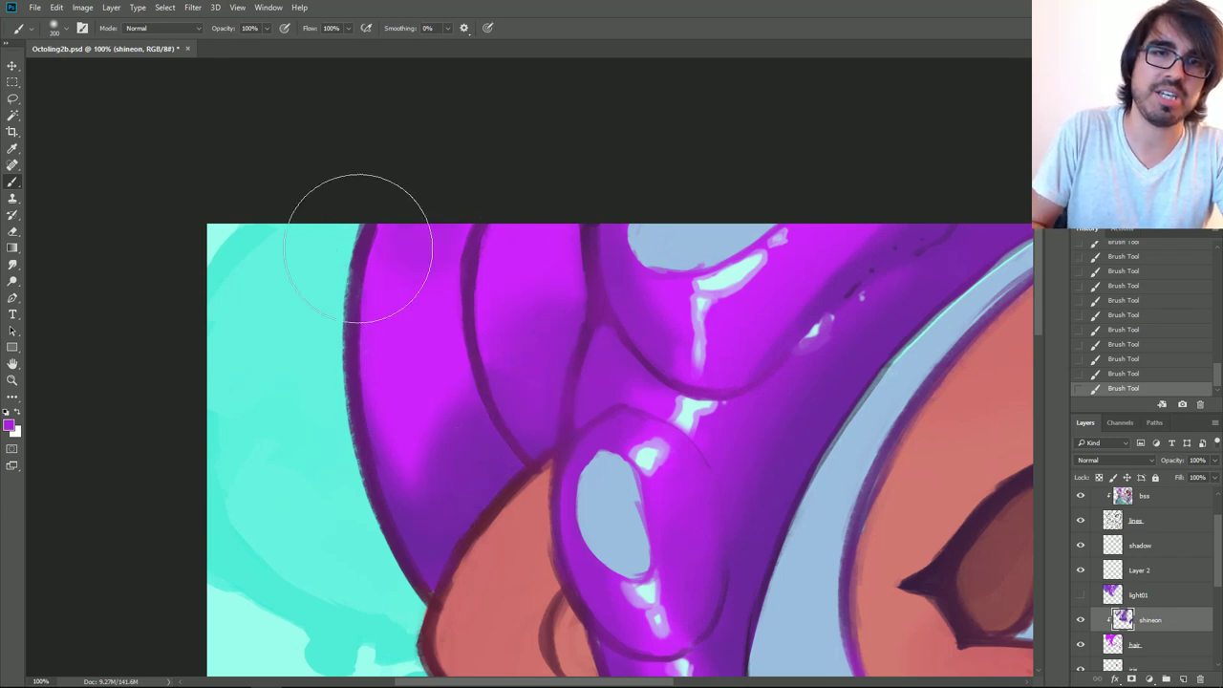
Step: Create a new layer above shineon and set up a pale cyan brush at size 50
key(ctrl+shift+n)
key(Return)
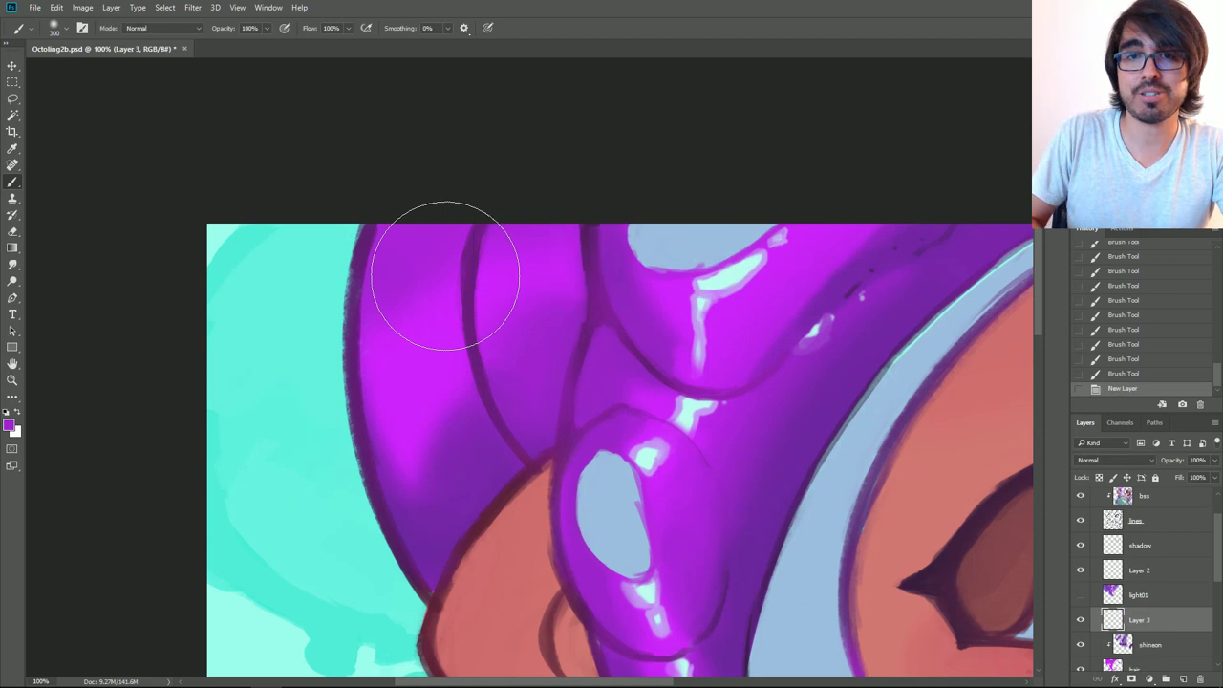
key(bracketleft)
key(bracketleft)
key(bracketleft)
key(bracketleft)
key(bracketleft)
key(bracketleft)
key(bracketleft)
key(bracketleft)
key(bracketleft)
key(bracketleft)
key(bracketleft)
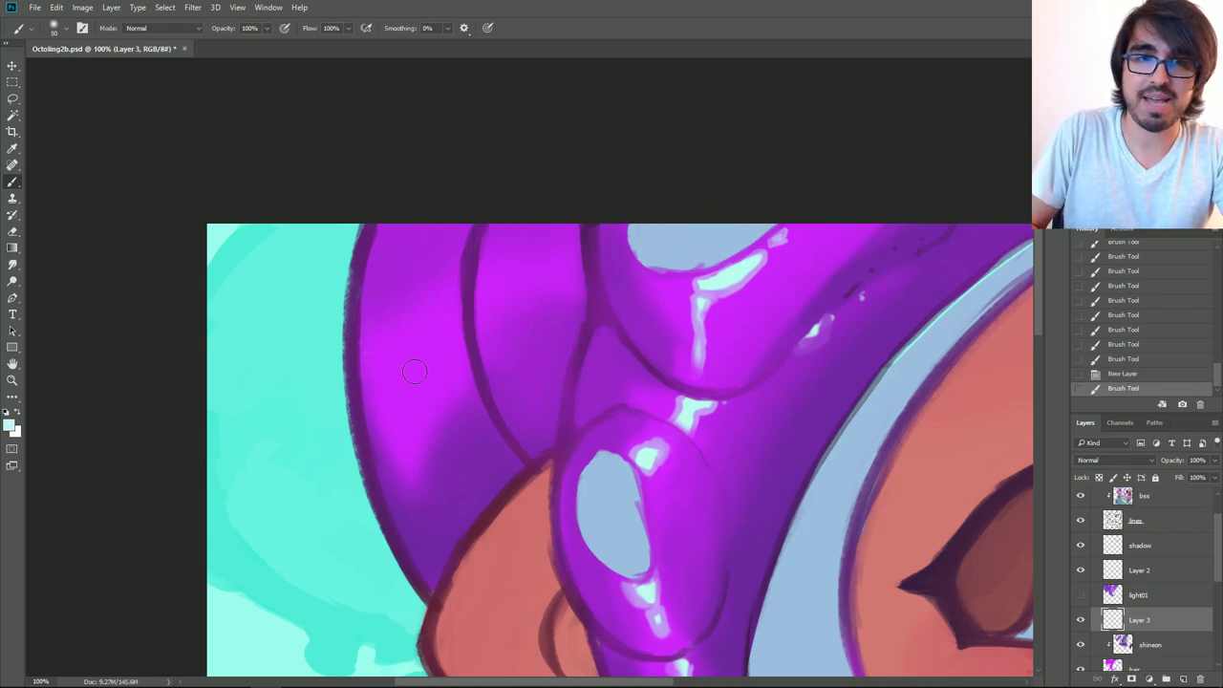
Step: Clip the new layer above shineon to the hair and rename it shine
alt+click(1159, 627)
double_click(1139, 620)
text(s)
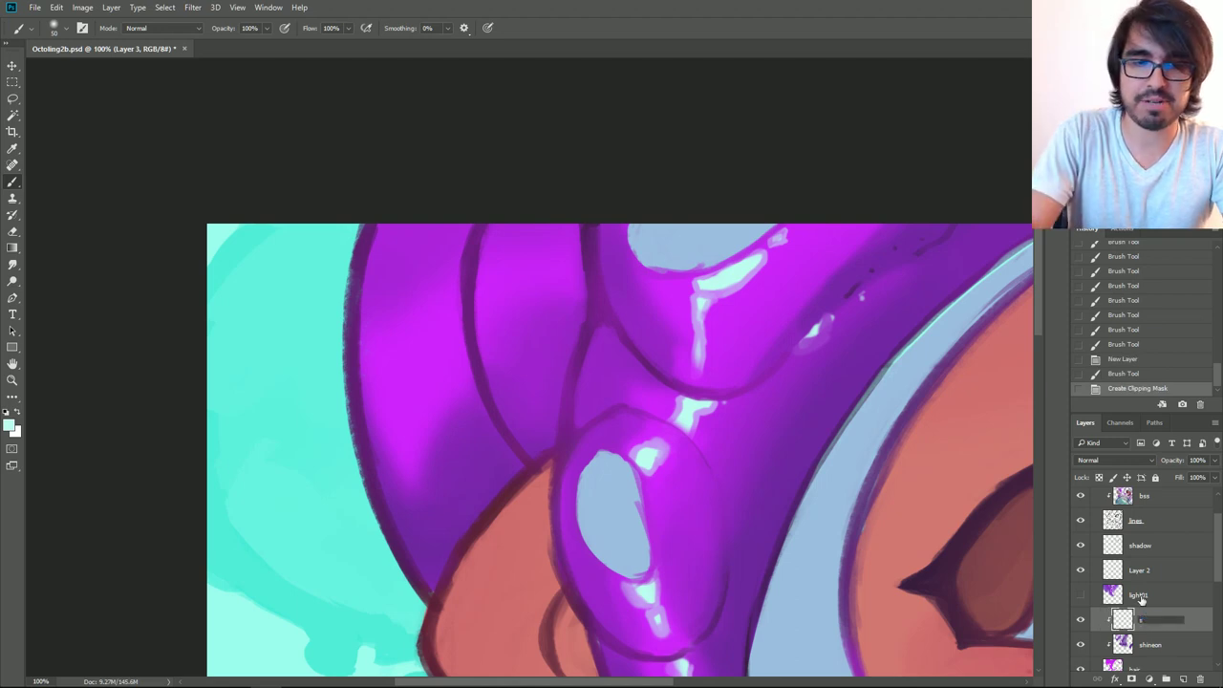
text(hine)
key(Return)
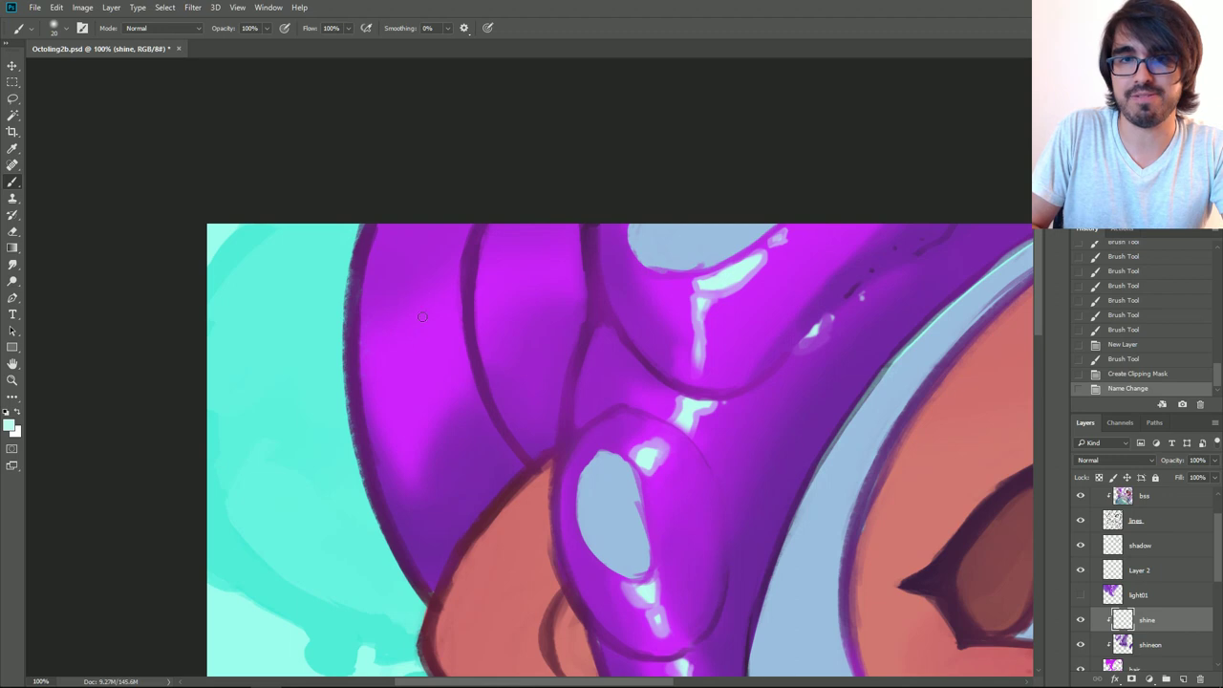
Step: Paint small pale cyan highlight streaks and dots on the two back hair strands with a brush size of about 15 to 20
mouse_move(415, 331)
mouse_down()
mouse_move(406, 344)
mouse_move(421, 301)
mouse_move(405, 357)
mouse_up()
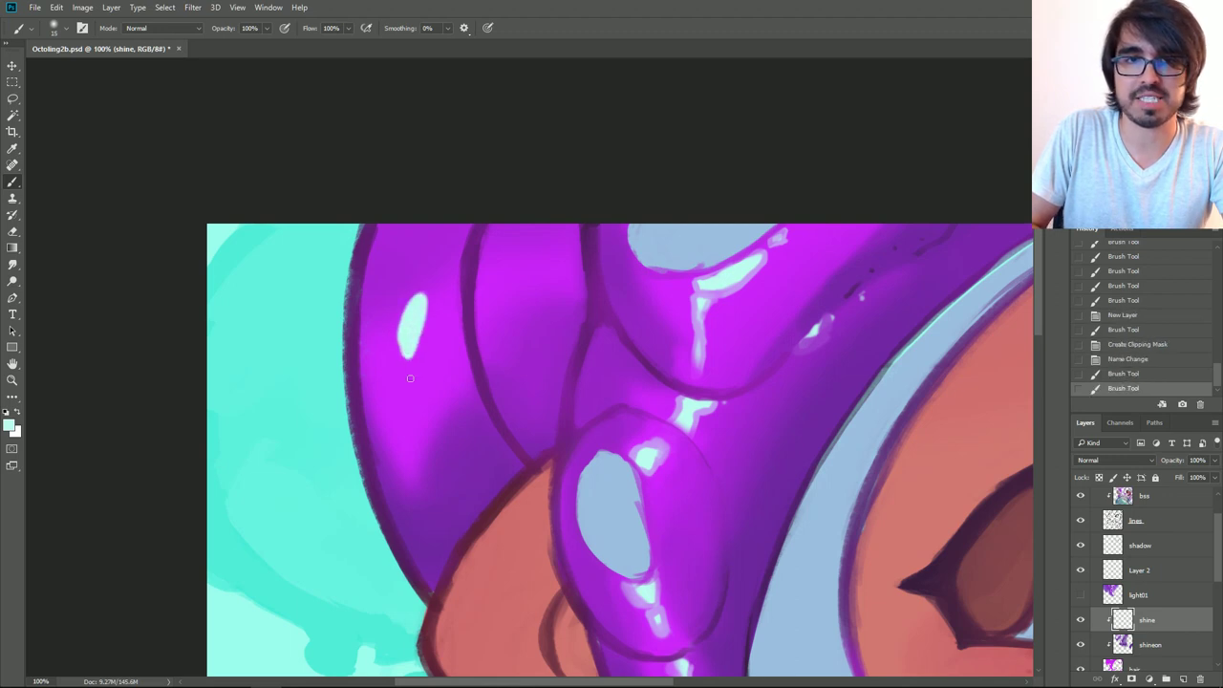
click(410, 379)
drag(419, 313, 422, 302)
drag(527, 248, 521, 264)
click(522, 280)
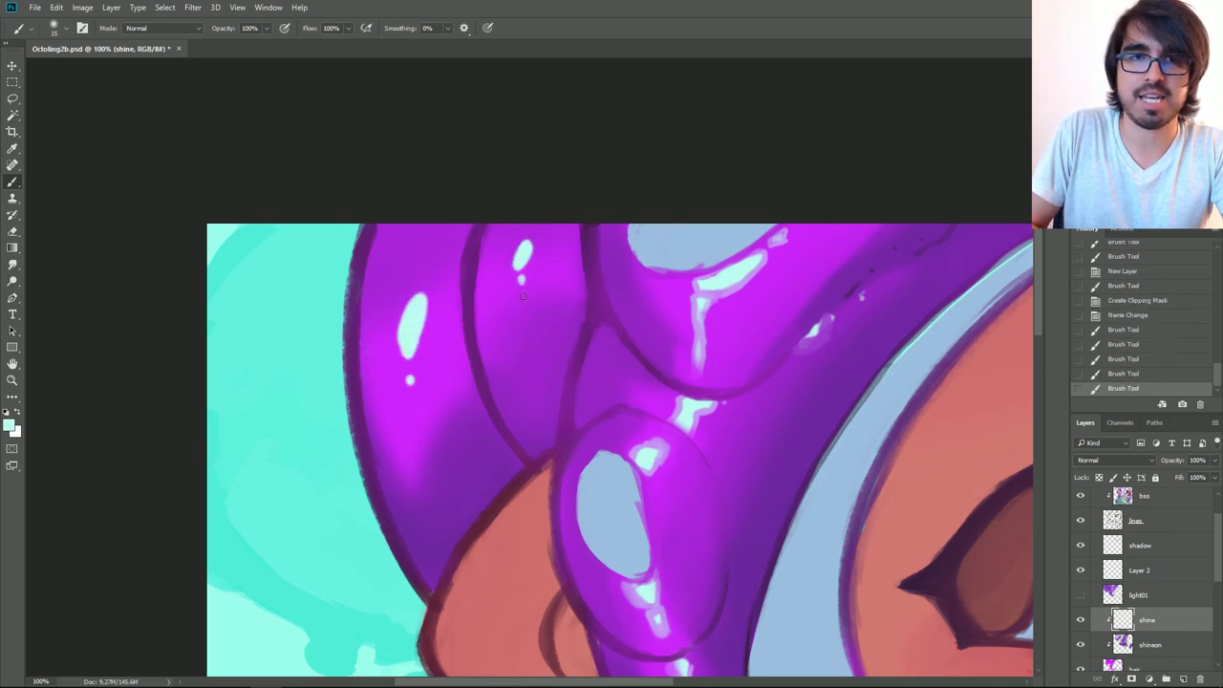
click(522, 296)
click(524, 304)
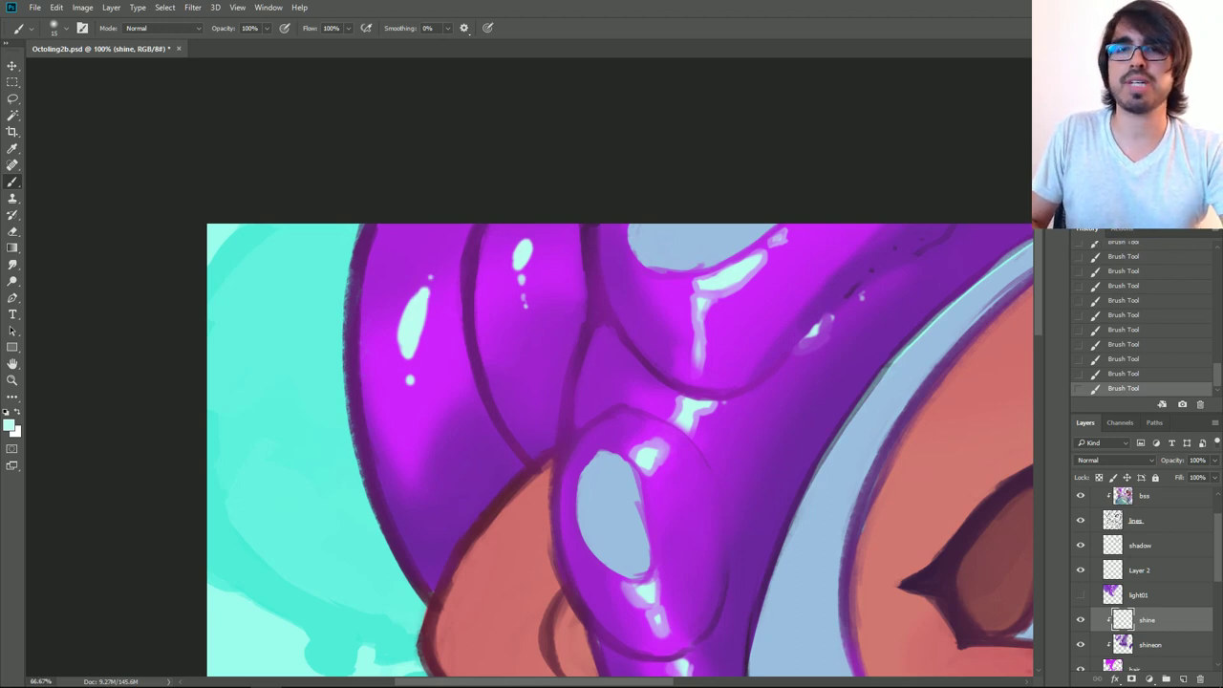
Step: Brush a soft blue reflected glow along the hair's lower edge beside the ear with a brush size of 250, and sample its blue
key(ctrl+minus)
drag(803, 457, 724, 322)
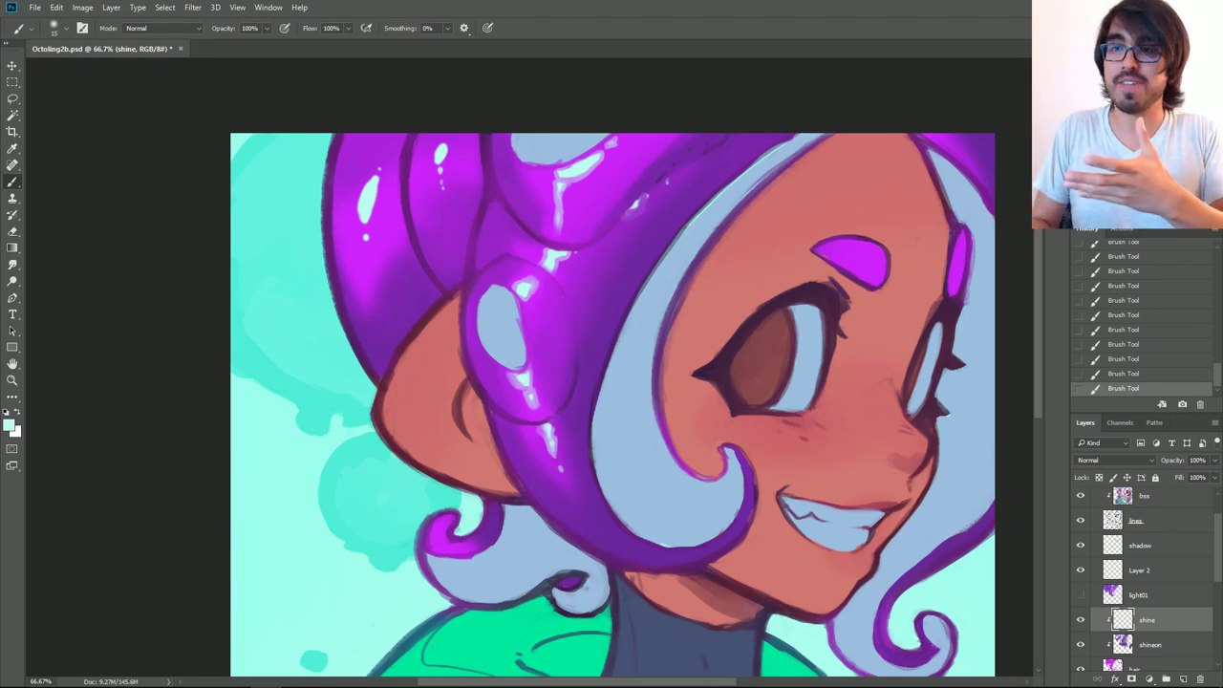
drag(518, 525, 556, 391)
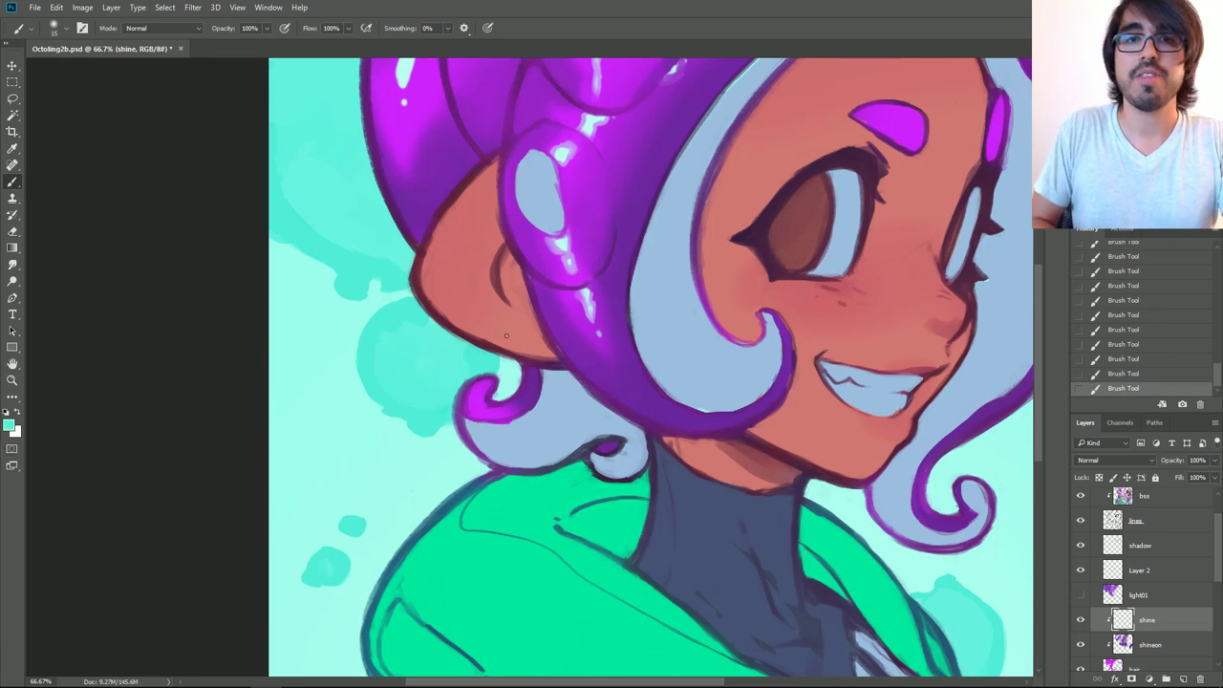
scroll(650, 367, up, 2)
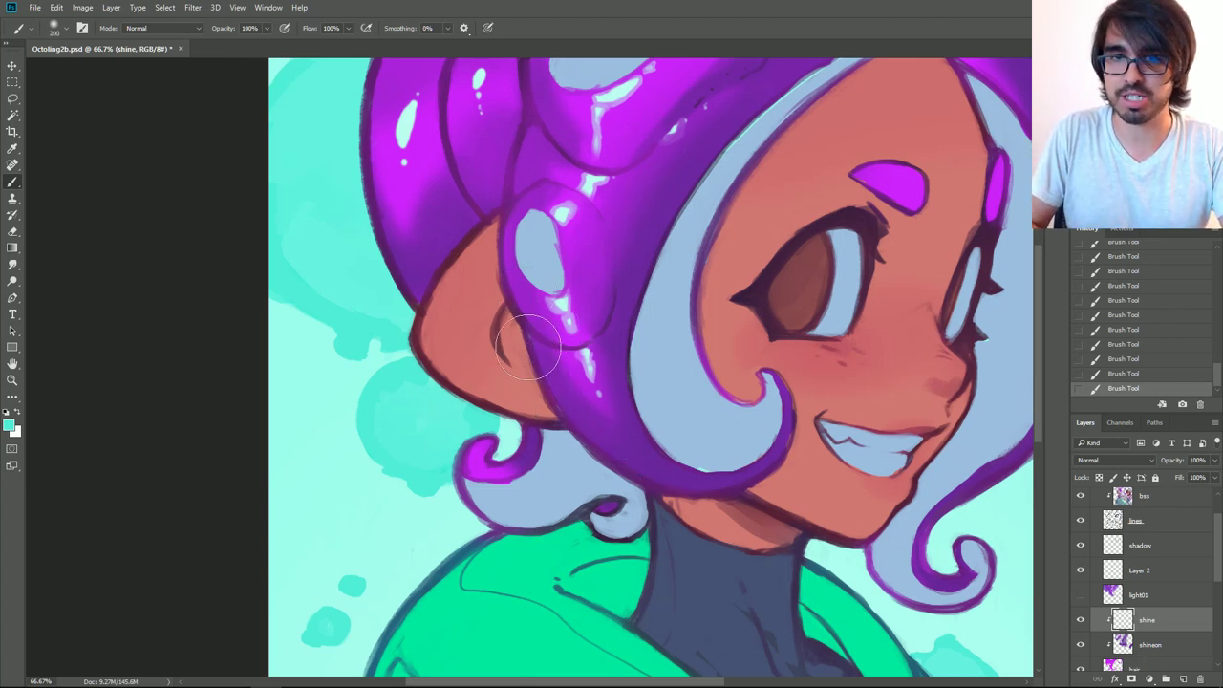
key(bracketright)
key(bracketright)
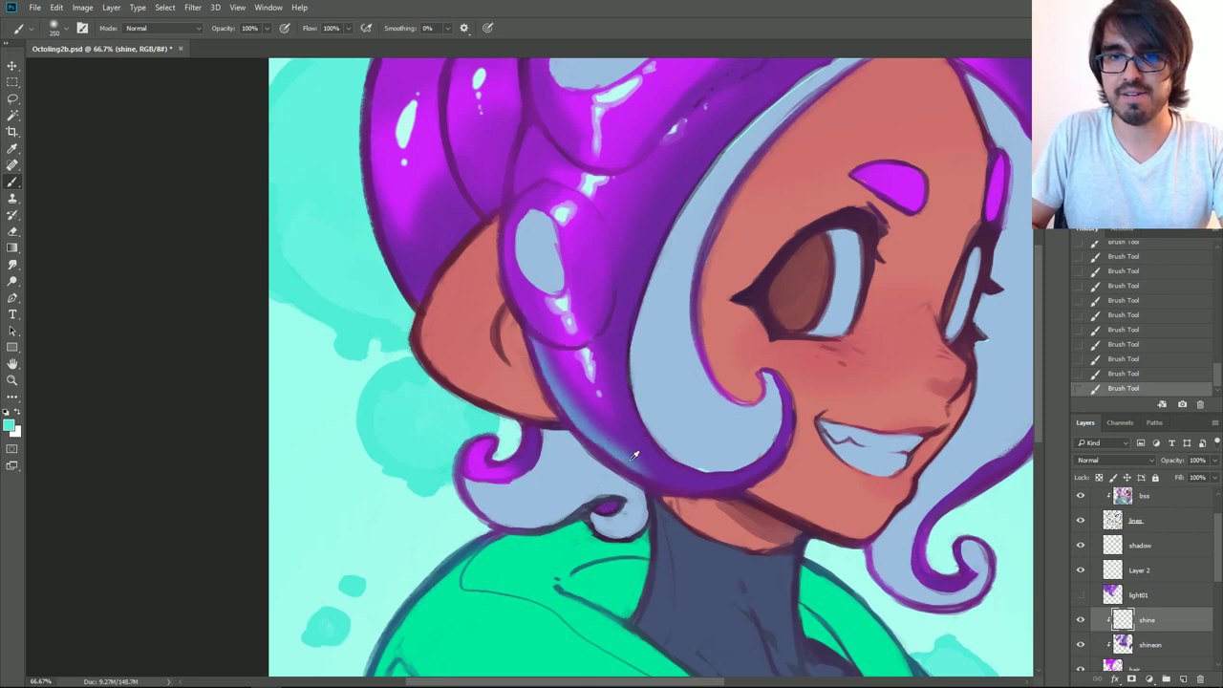
alt+click(438, 444)
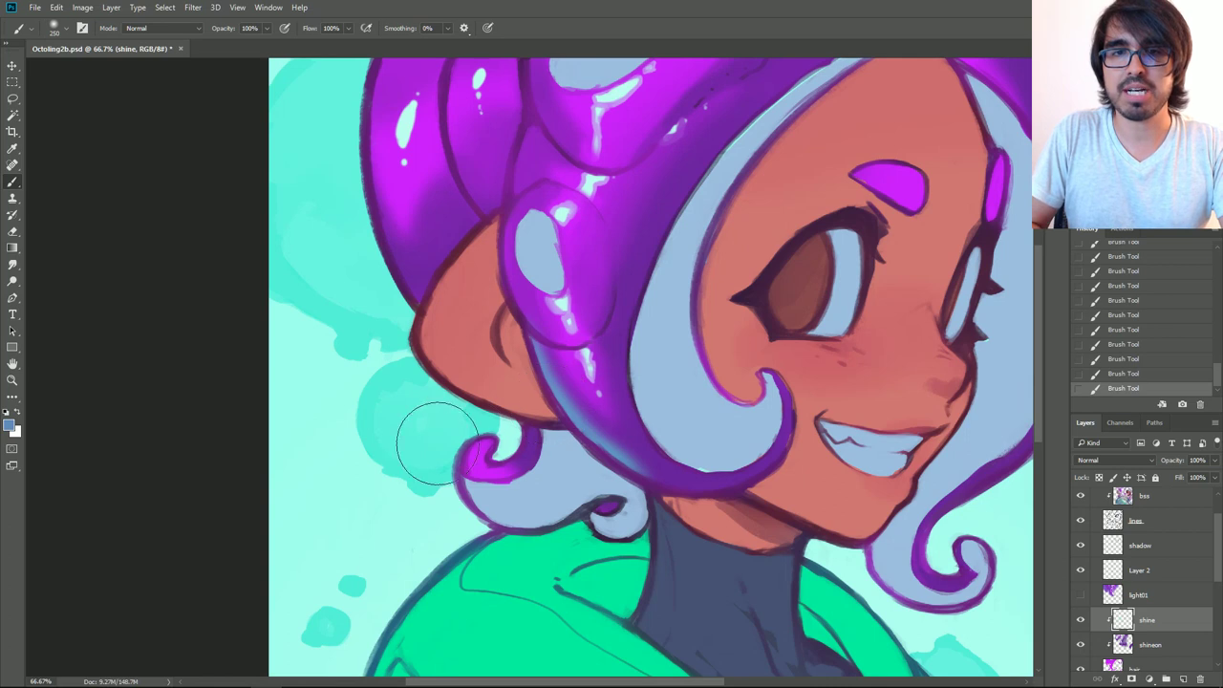
Step: Try a strong cyan glow along the hair's lower edge with brush size 150, and revert it
key(bracketleft)
mouse_move(535, 346)
mouse_down()
mouse_move(574, 401)
mouse_move(688, 473)
mouse_up()
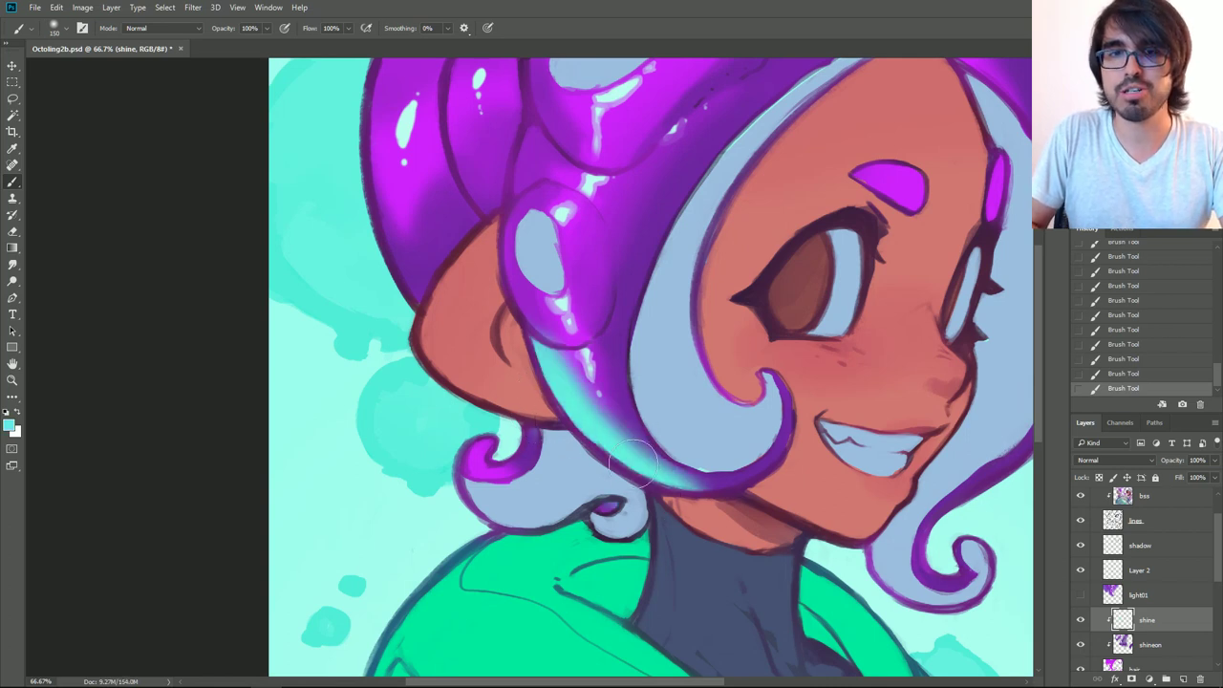
key(bracketleft)
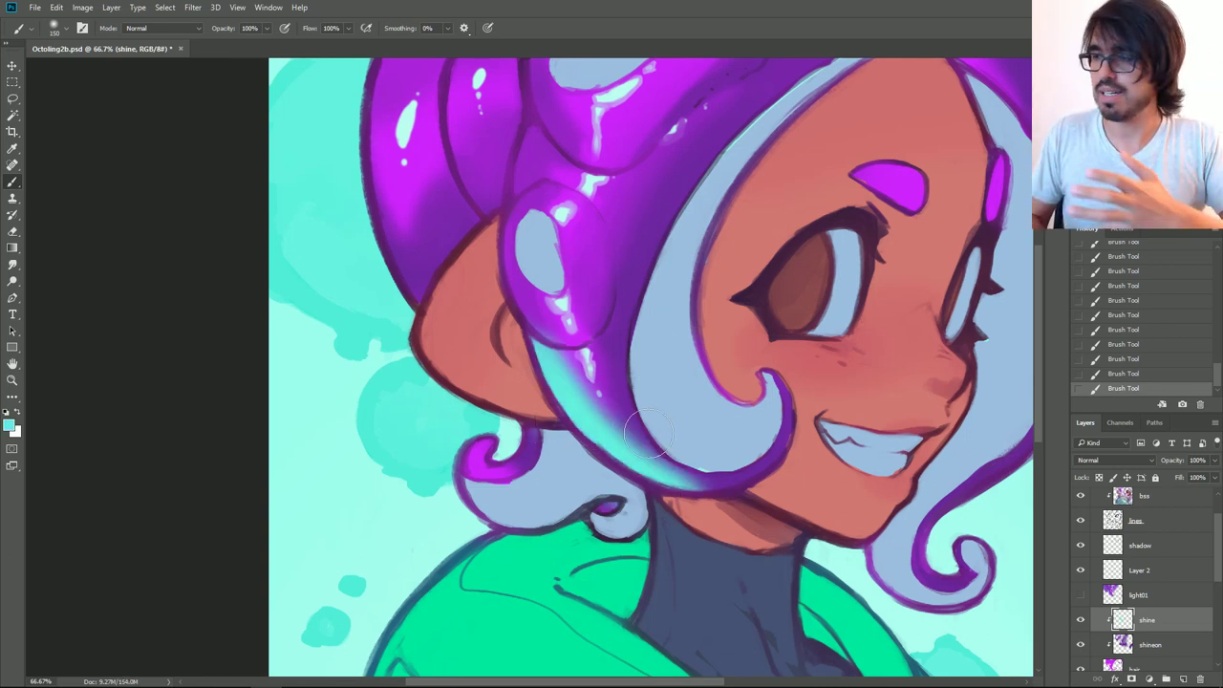
click(1132, 373)
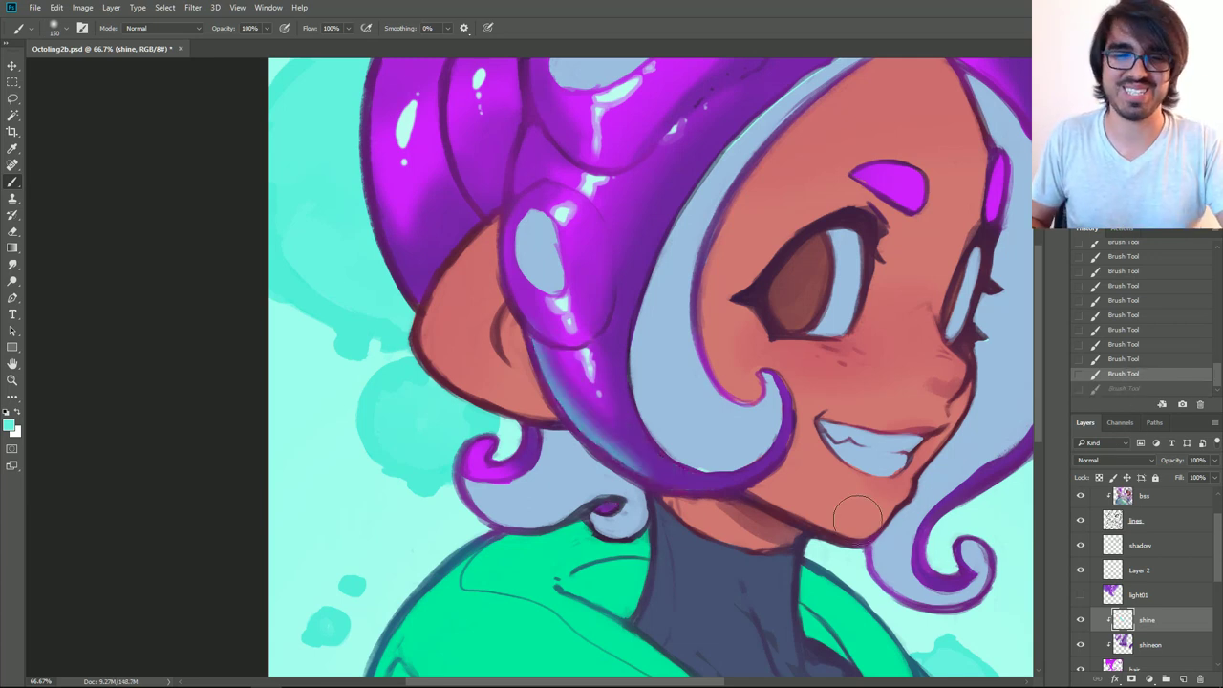
Step: Sample the muted blue glow color and extend it subtly along the hair's lower edge, undoing unwanted strokes and ending at brush size 150
alt+click(607, 438)
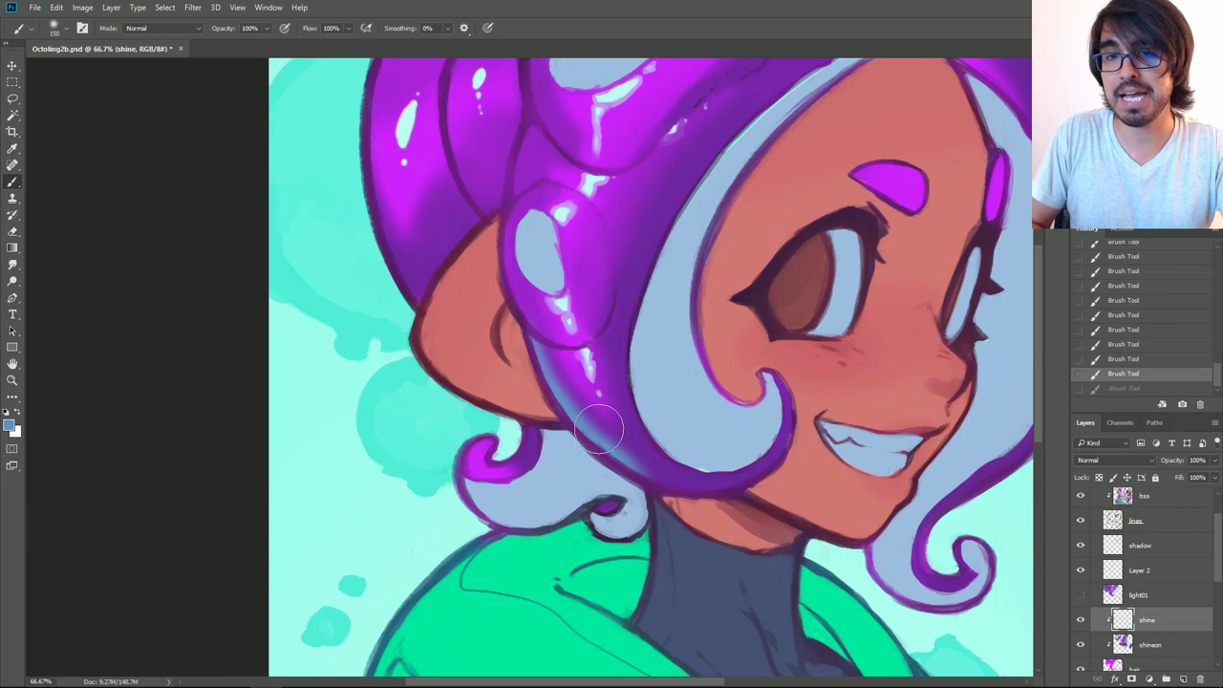
key(])
key(])
key(ctrl+z)
mouse_move(648, 484)
mouse_down()
mouse_move(599, 457)
mouse_move(736, 514)
mouse_move(594, 461)
mouse_move(748, 516)
mouse_move(586, 440)
mouse_up()
key(ctrl+z)
key(ctrl+z)
key([)
key([)
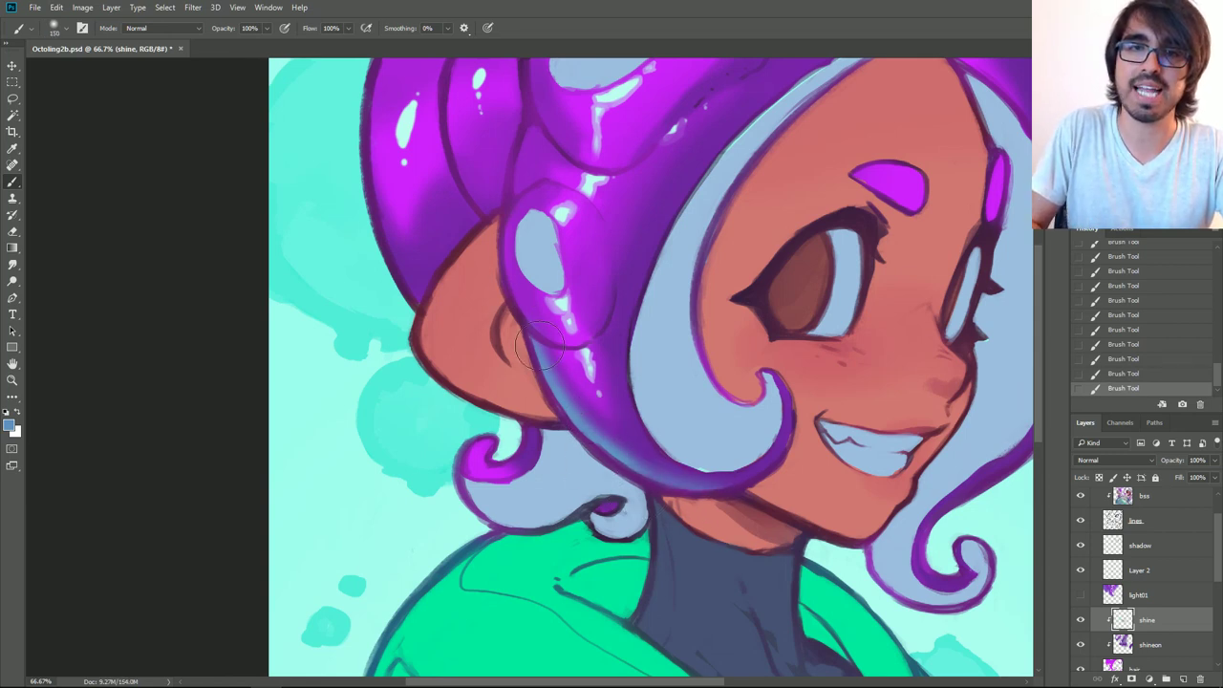
Step: Add muted blue rim light to the hair bump, both back strands and the small curl below the ear, using brush sizes 150 and 125
mouse_move(535, 339)
mouse_down()
mouse_move(496, 270)
mouse_move(514, 259)
mouse_move(551, 98)
mouse_up()
drag(528, 183, 545, 94)
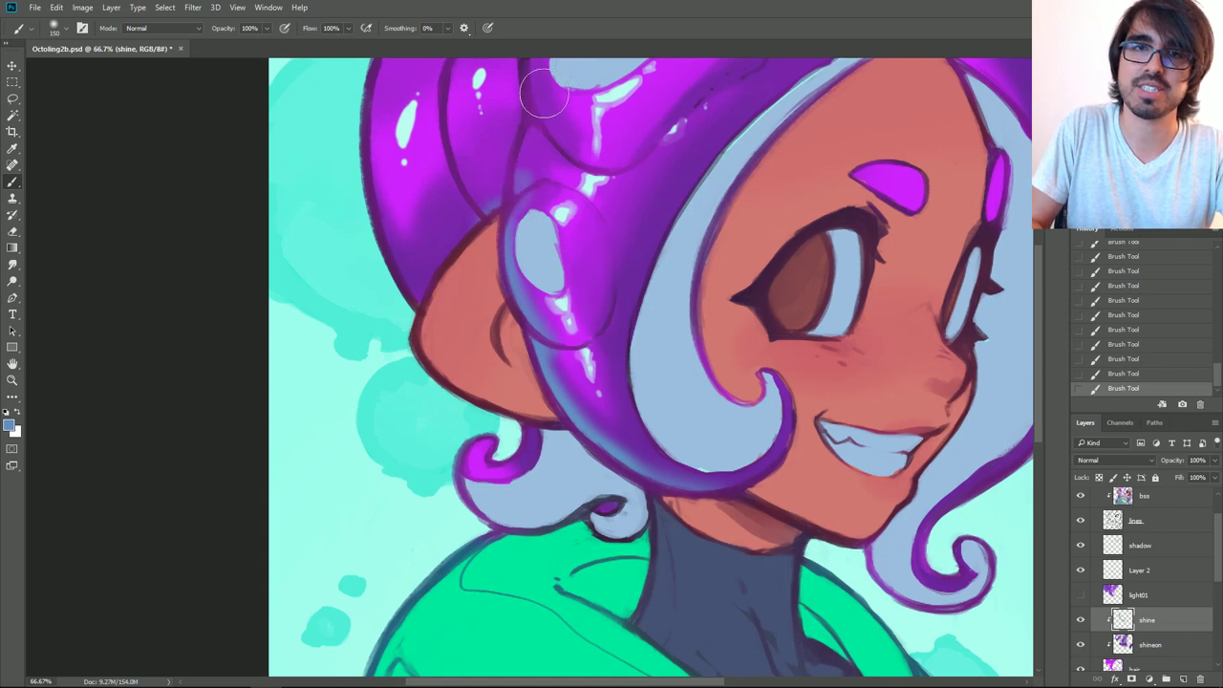
key(bracketleft)
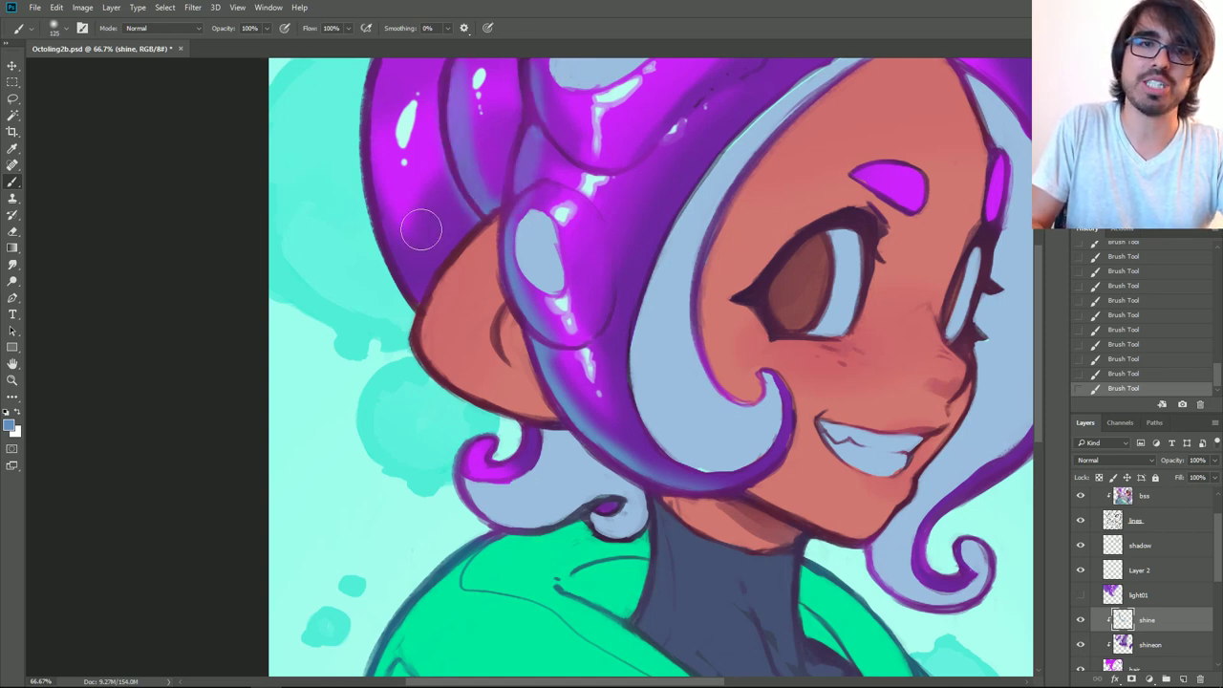
key(ctrl+z)
drag(375, 47, 415, 281)
drag(486, 451, 512, 416)
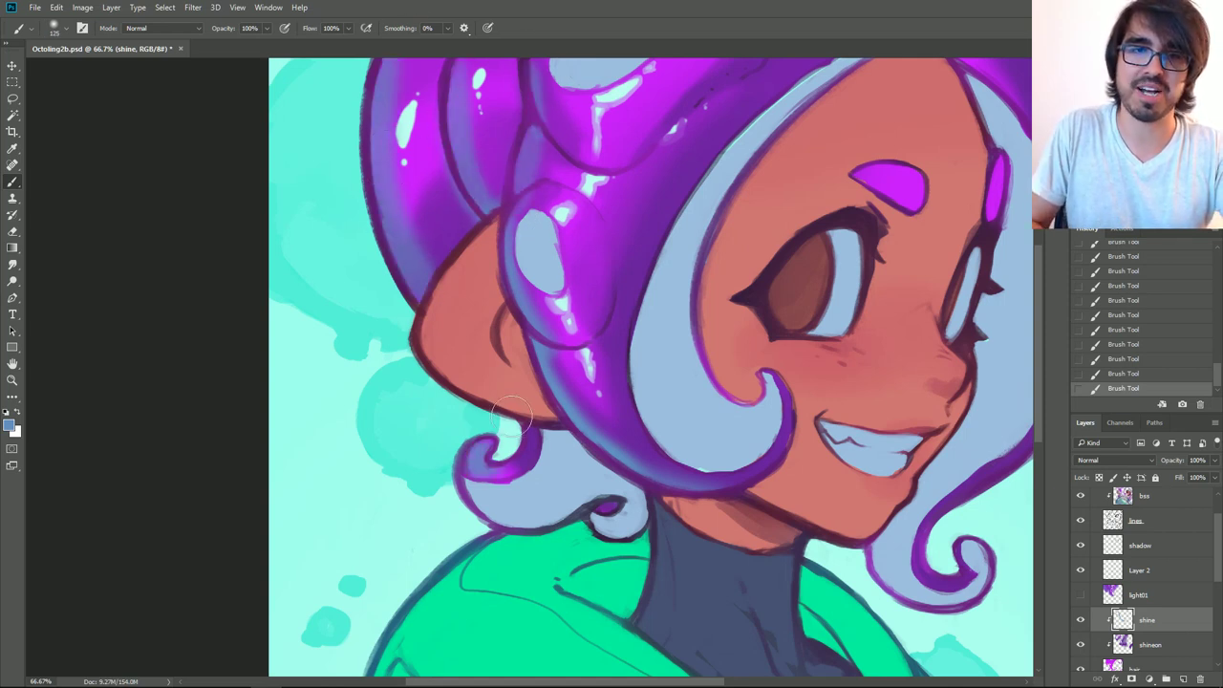
Step: Enlarge the soft brush from 200 to 600 and brush a faint blue glow onto the upper front hair above the forehead
key(bracketright)
key(bracketright)
key(bracketright)
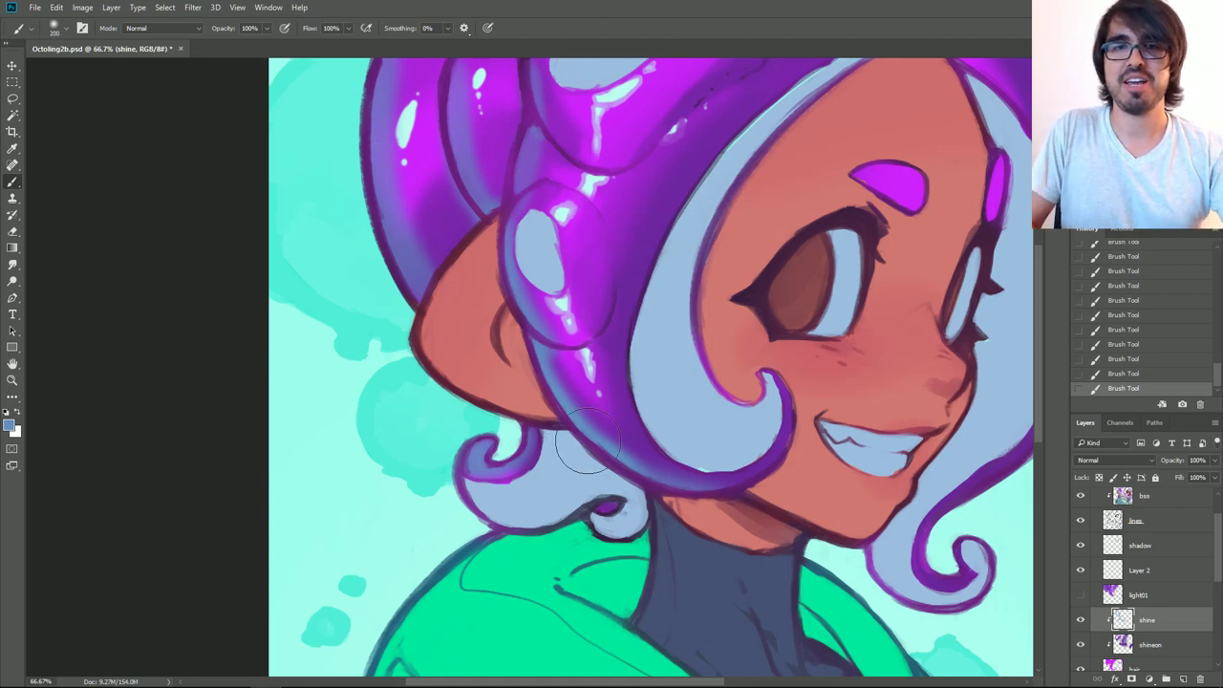
drag(882, 219, 804, 232)
key(bracketright)
key(bracketright)
key(bracketright)
key(bracketright)
key(bracketright)
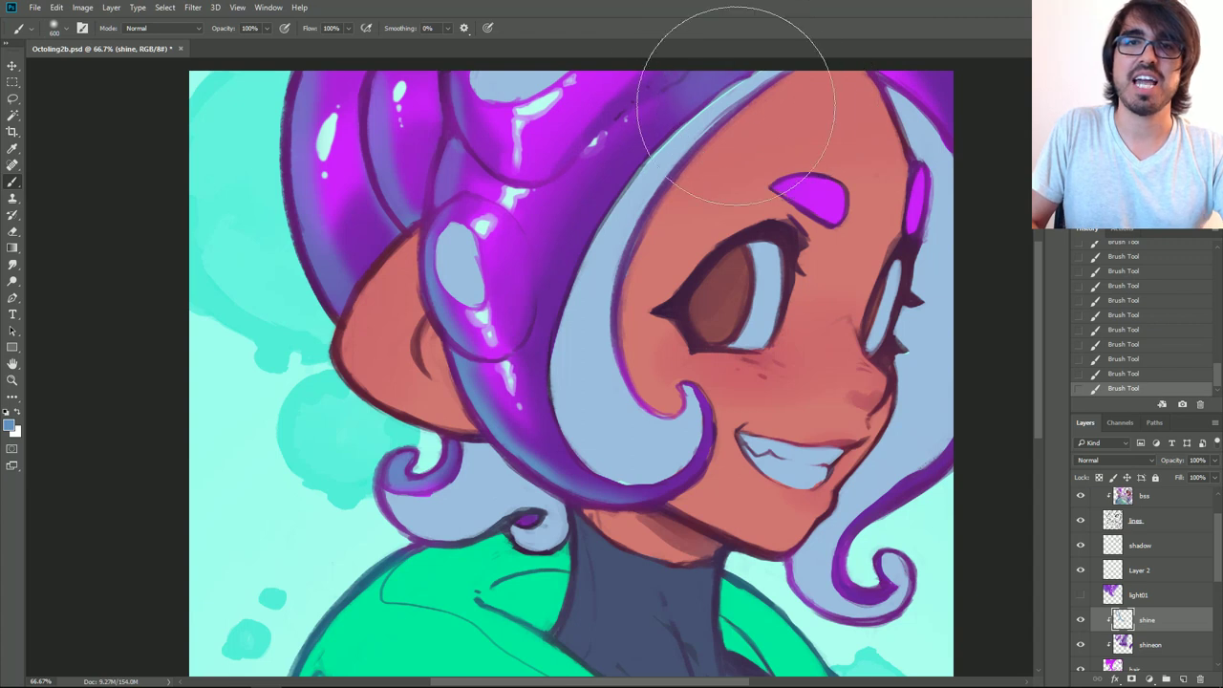
Step: Blend sampled blue-purple tones down the front hair beside the white lock, varying the soft brush size between 500 and 250
key(bracketleft)
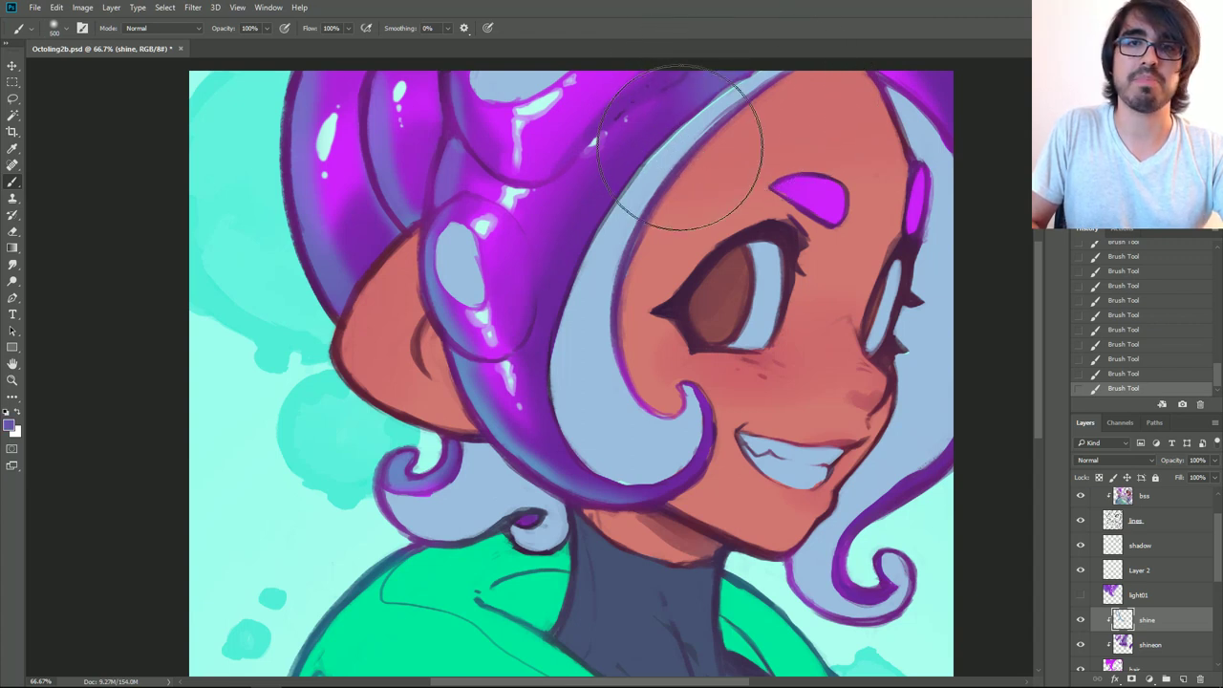
key(bracketleft)
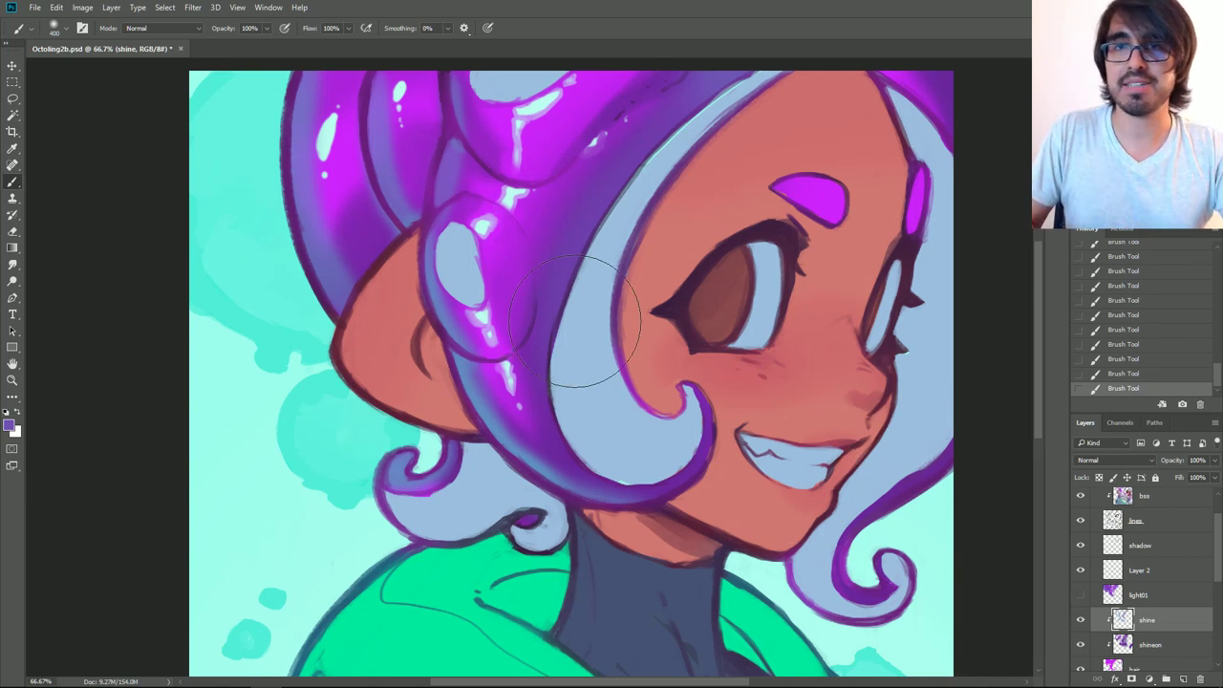
key(bracketleft)
key(bracketleft)
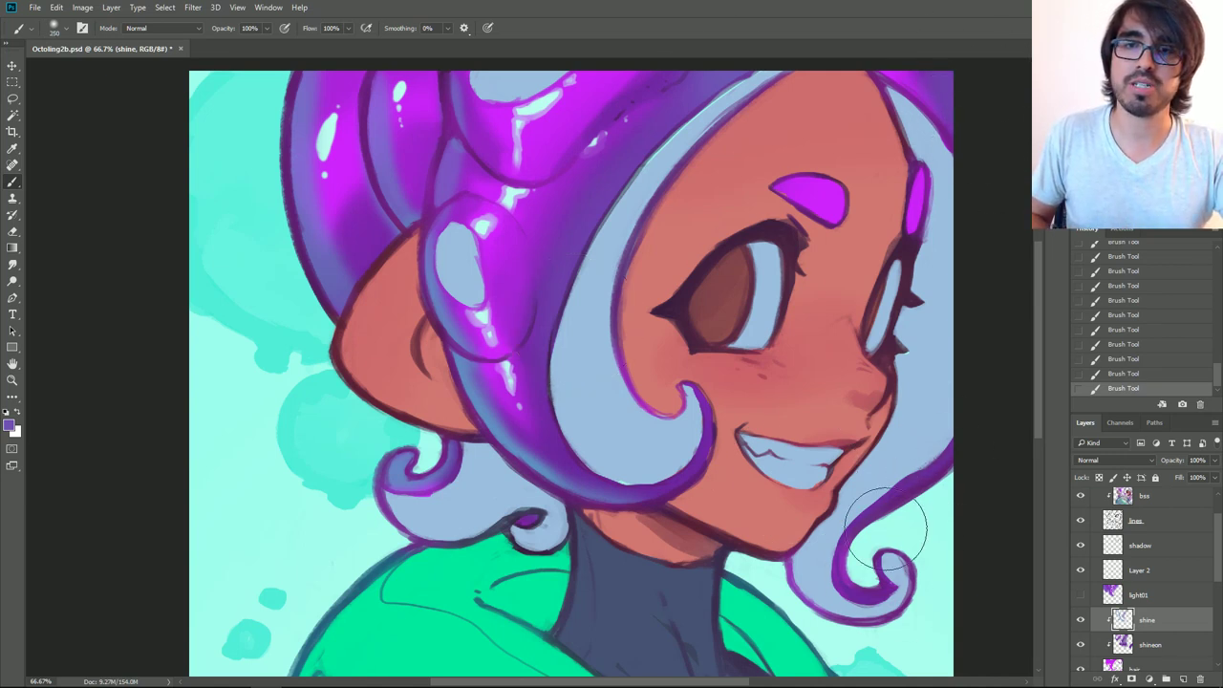
key(bracketright)
key(bracketright)
key(bracketright)
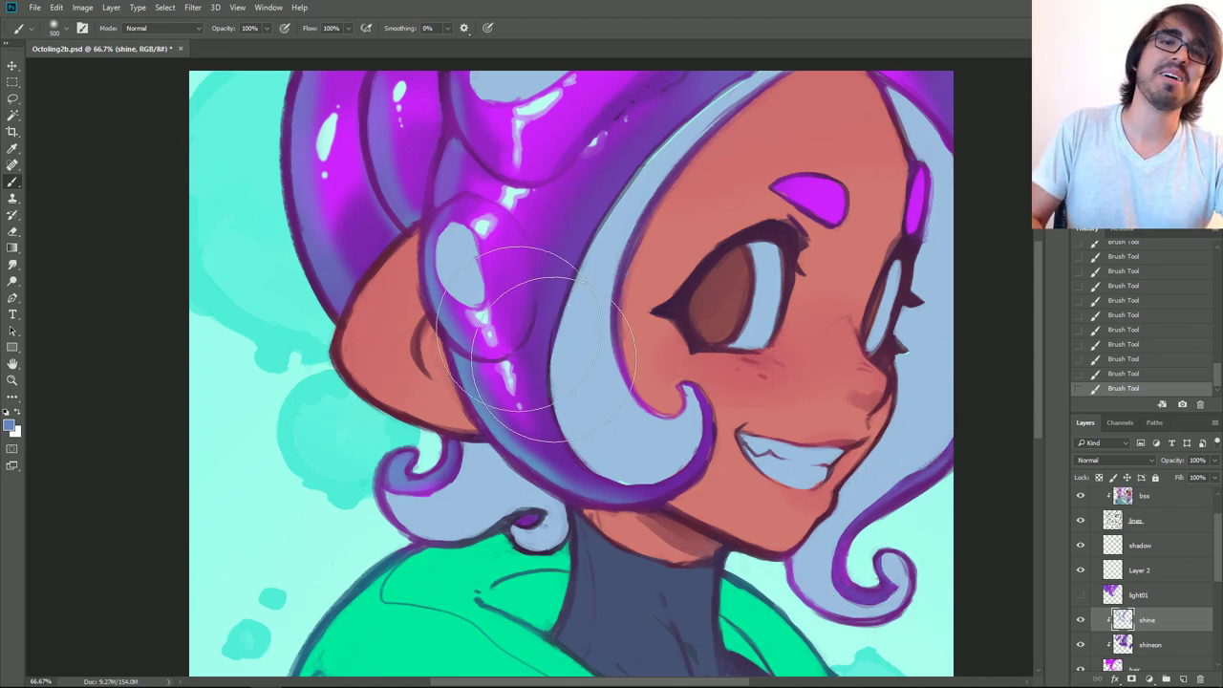
Step: Sample a dark purple and refine the shading between the hair bump and back strands with brush sizes 60 and 100
key(bracketleft)
key(bracketleft)
key(bracketleft)
key(bracketleft)
key(bracketleft)
key(bracketleft)
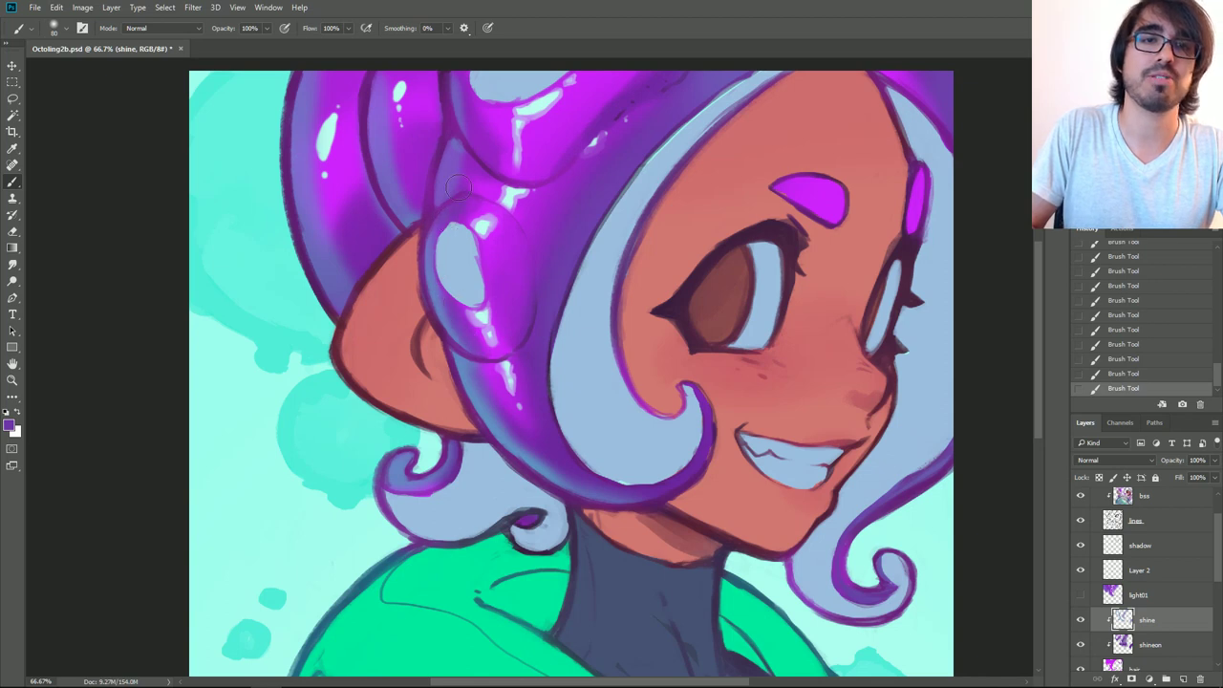
key(bracketright)
key(bracketright)
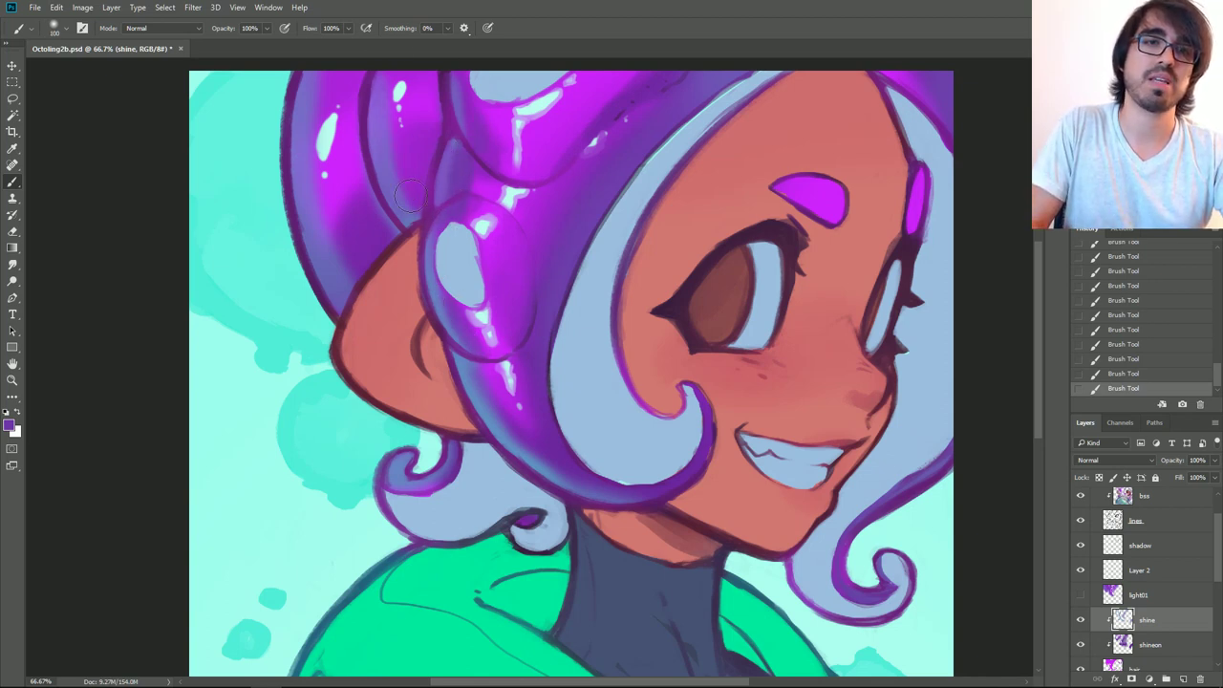
Step: Deepen the outer back strand's shading around its highlight with sampled purple, using brush sizes 150 and 90
drag(316, 158, 333, 262)
key(ctrl+z)
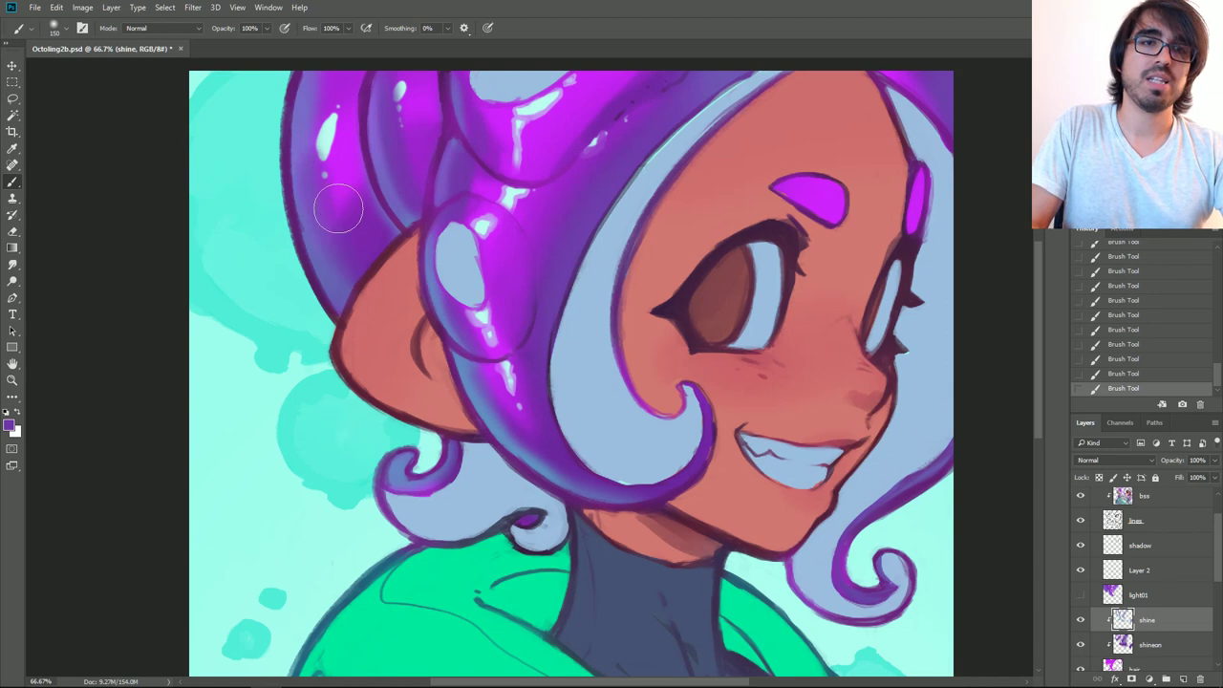
key(bracketleft)
drag(311, 117, 313, 150)
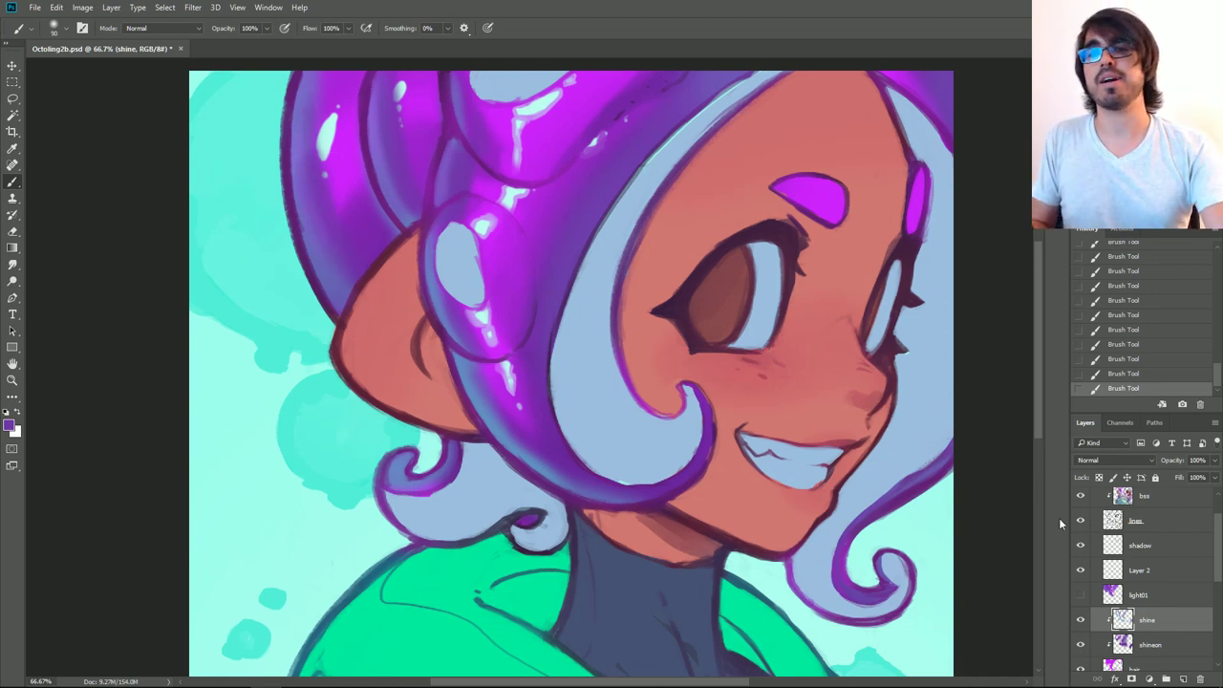
Step: Toggle the visibility of the shine and shineon layers to compare the hair with and without the clipped shading, leaving both visible
key(ctrl+minus)
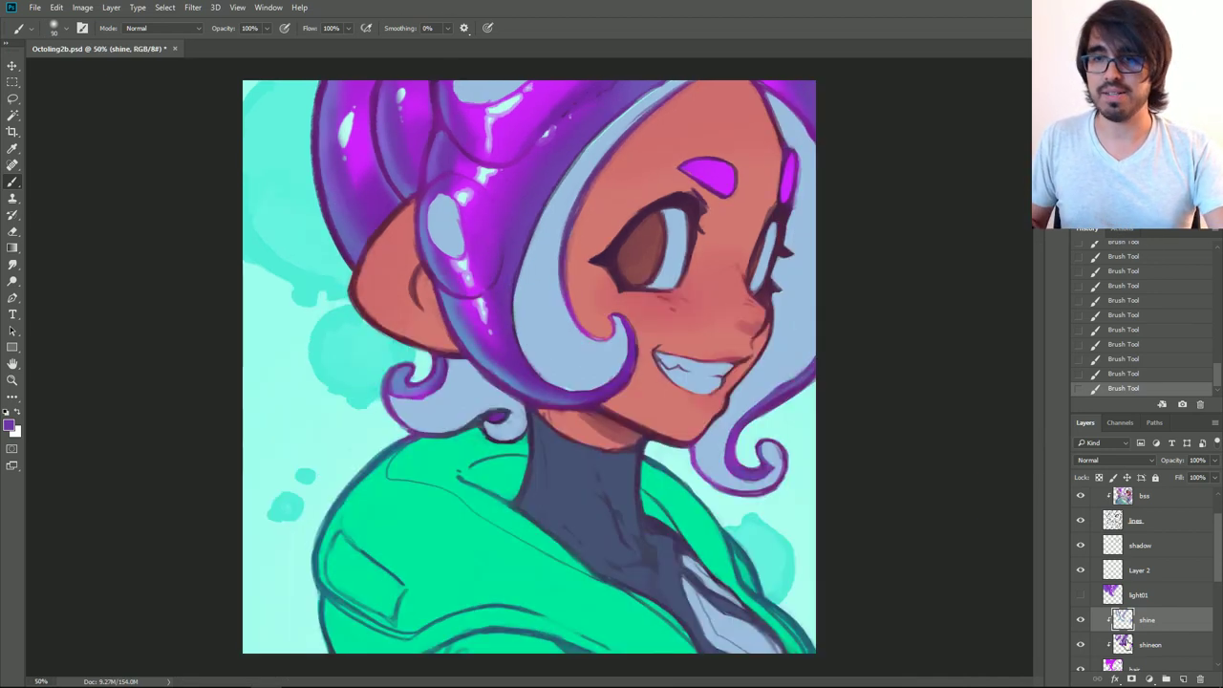
drag(1083, 644, 1086, 631)
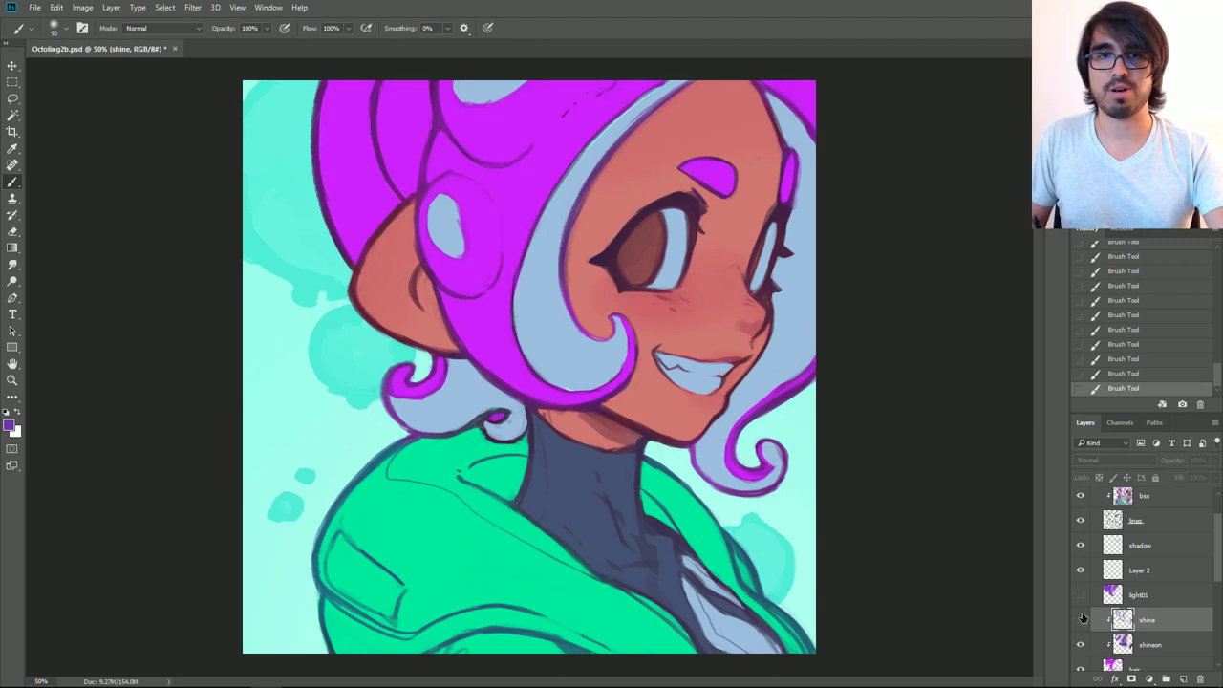
click(1082, 619)
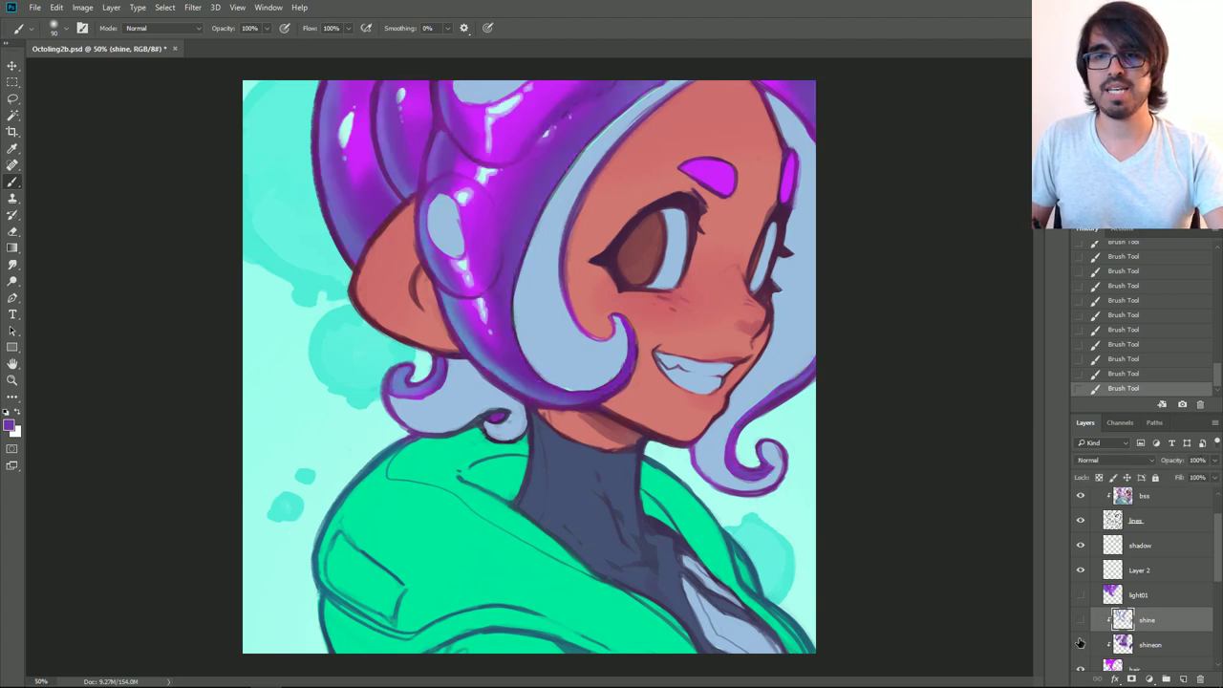
click(1083, 642)
click(1083, 624)
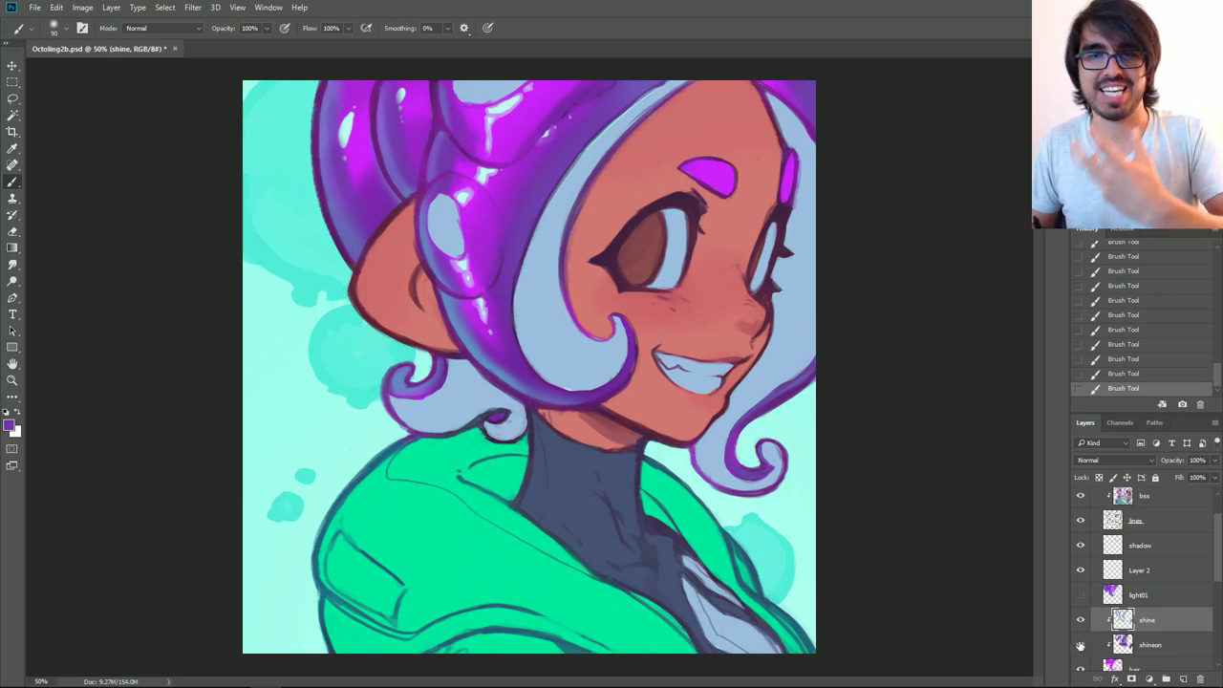
click(1082, 638)
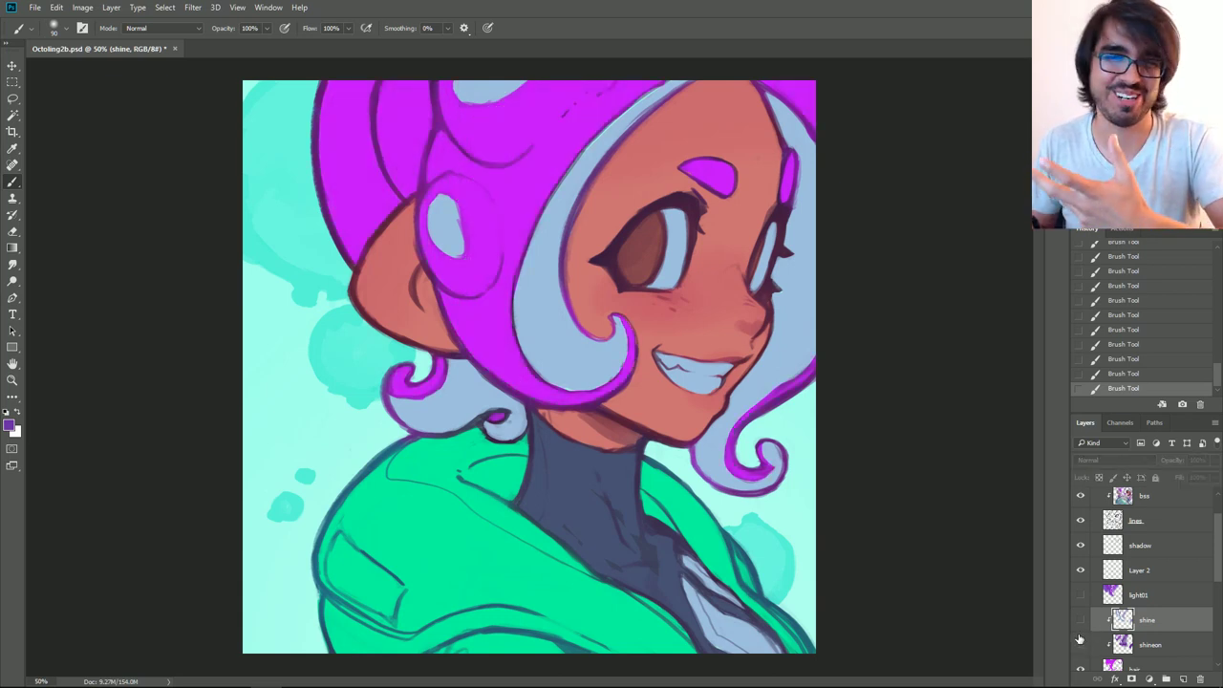
click(1082, 621)
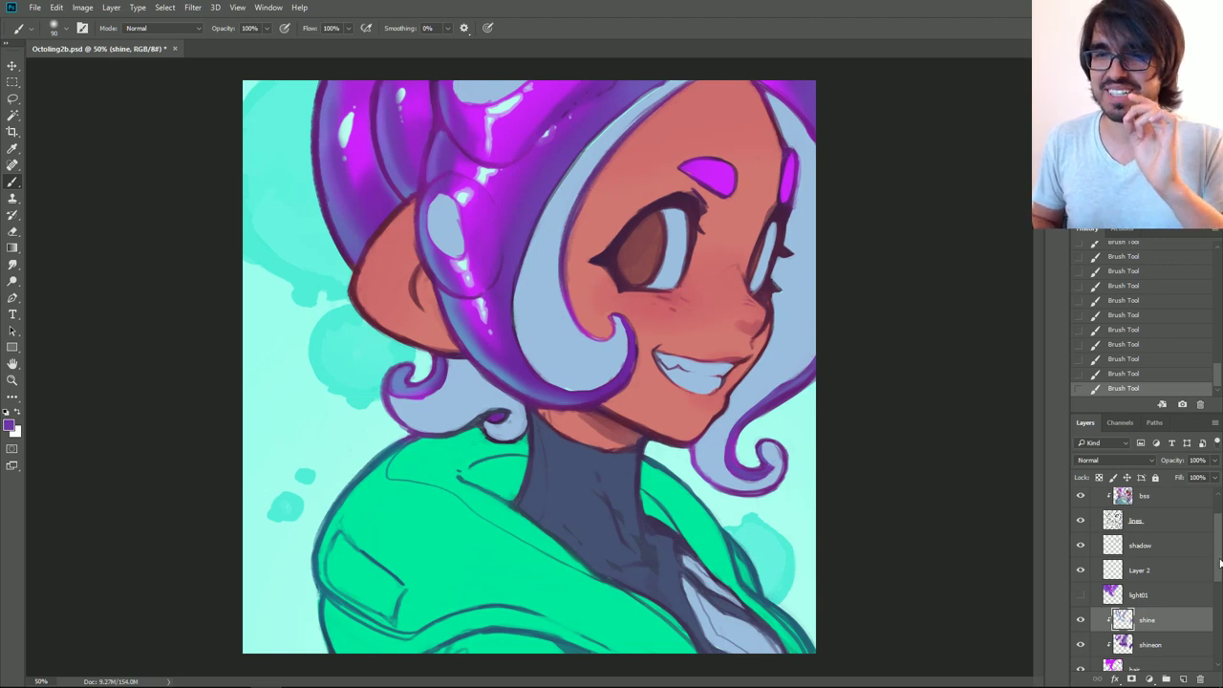
scroll(1214, 572, down, 3)
scroll(1167, 543, up, 1)
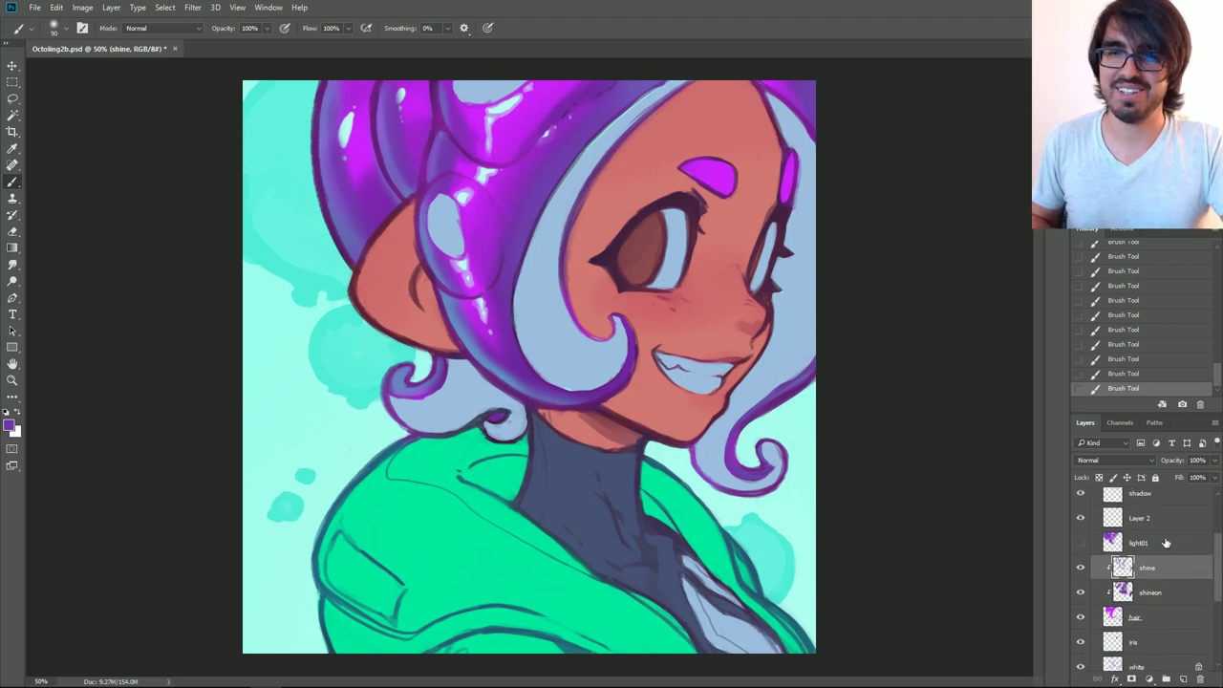
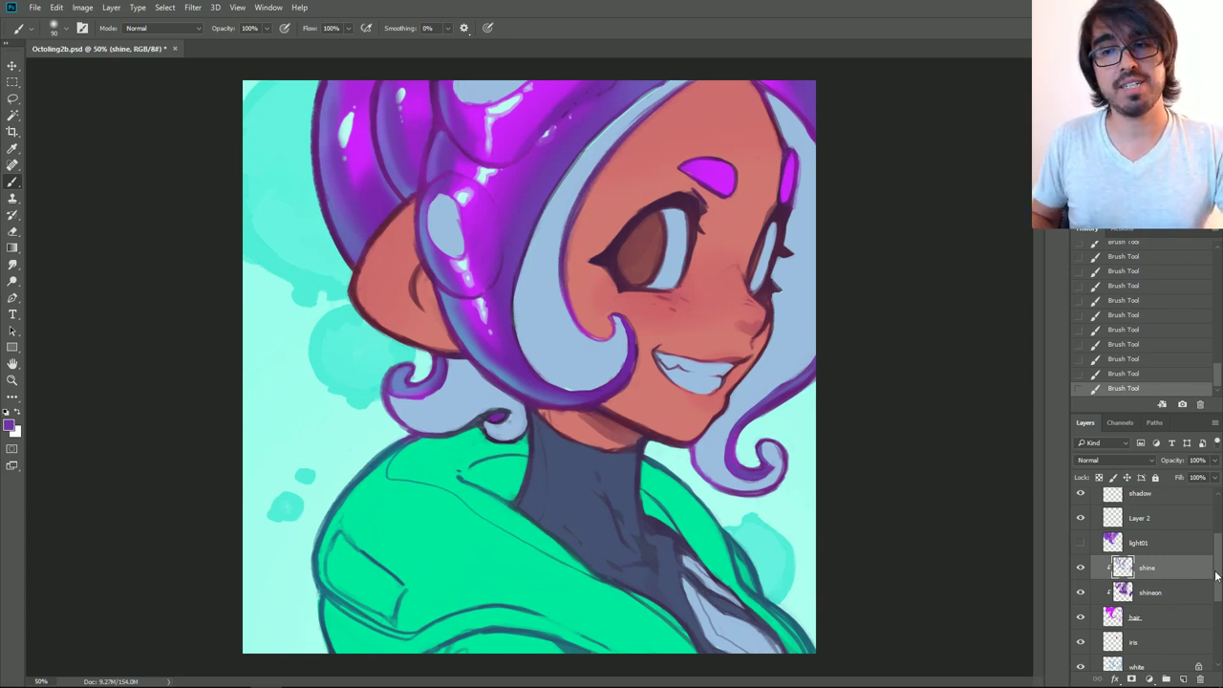
Step: Add a new empty layer directly above the hoodie layer
scroll(1138, 587, down, 3)
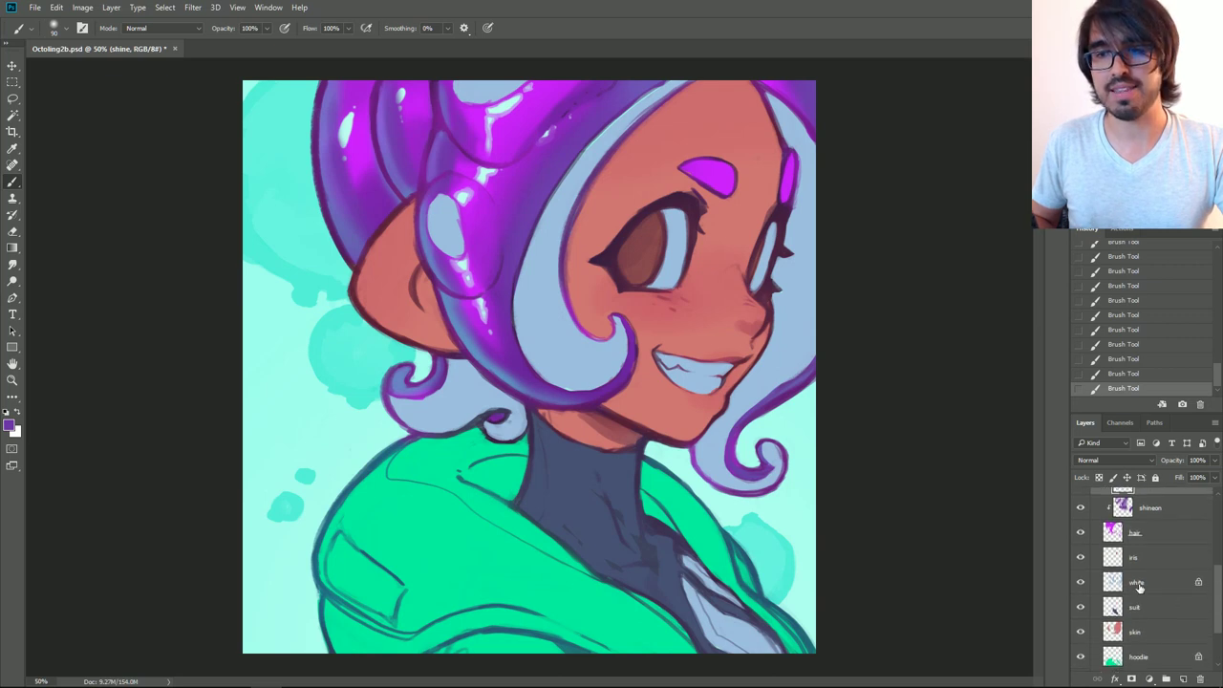
click(1152, 657)
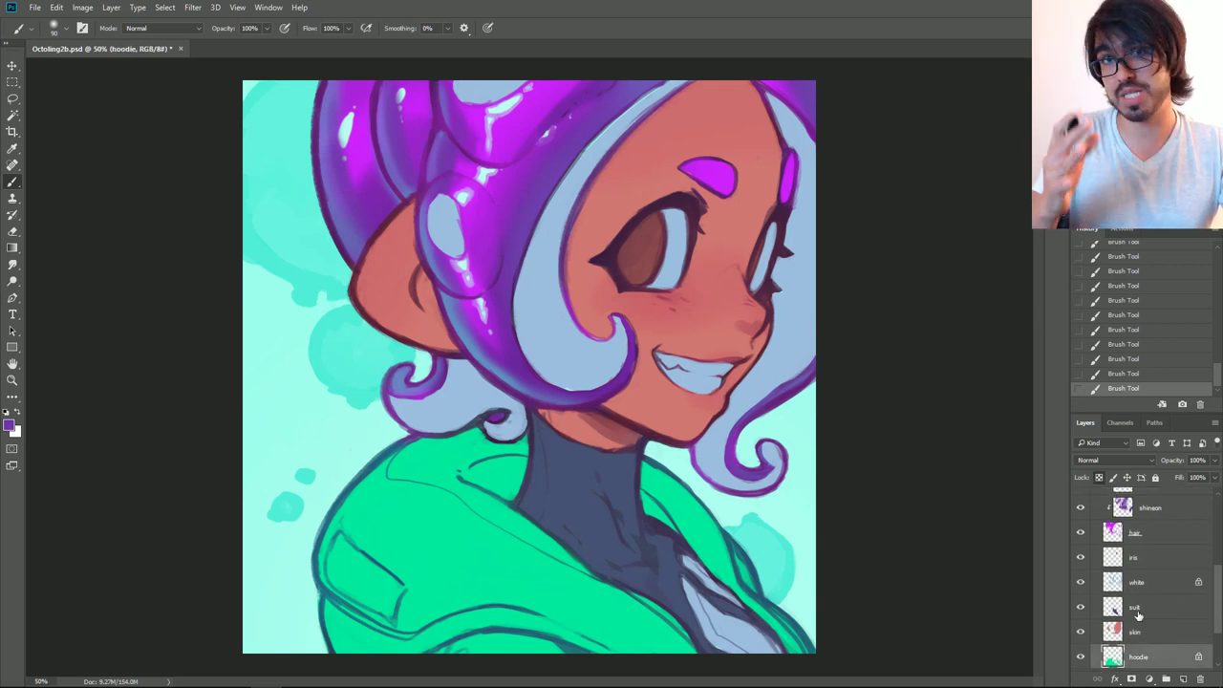
key(ctrl+shift+n)
key(Return)
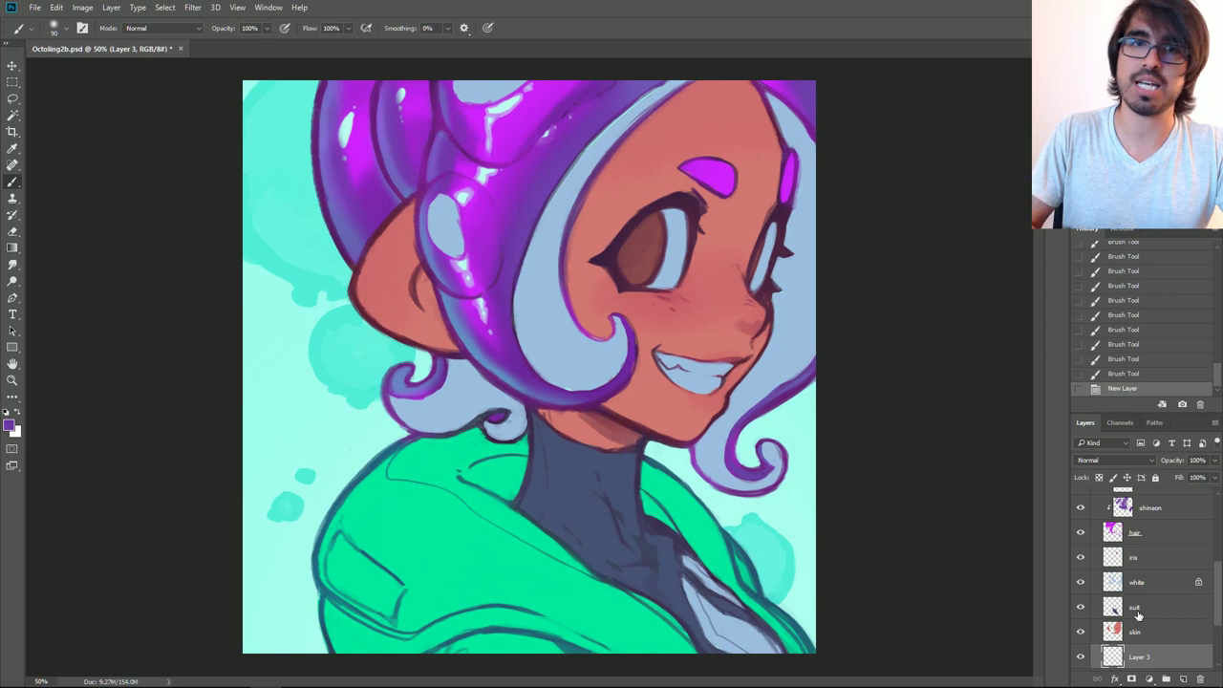
Step: Sample the hoodie's dark outline and shift the foreground colour to a saturated dark teal for the hoodie shading
alt+click(387, 453)
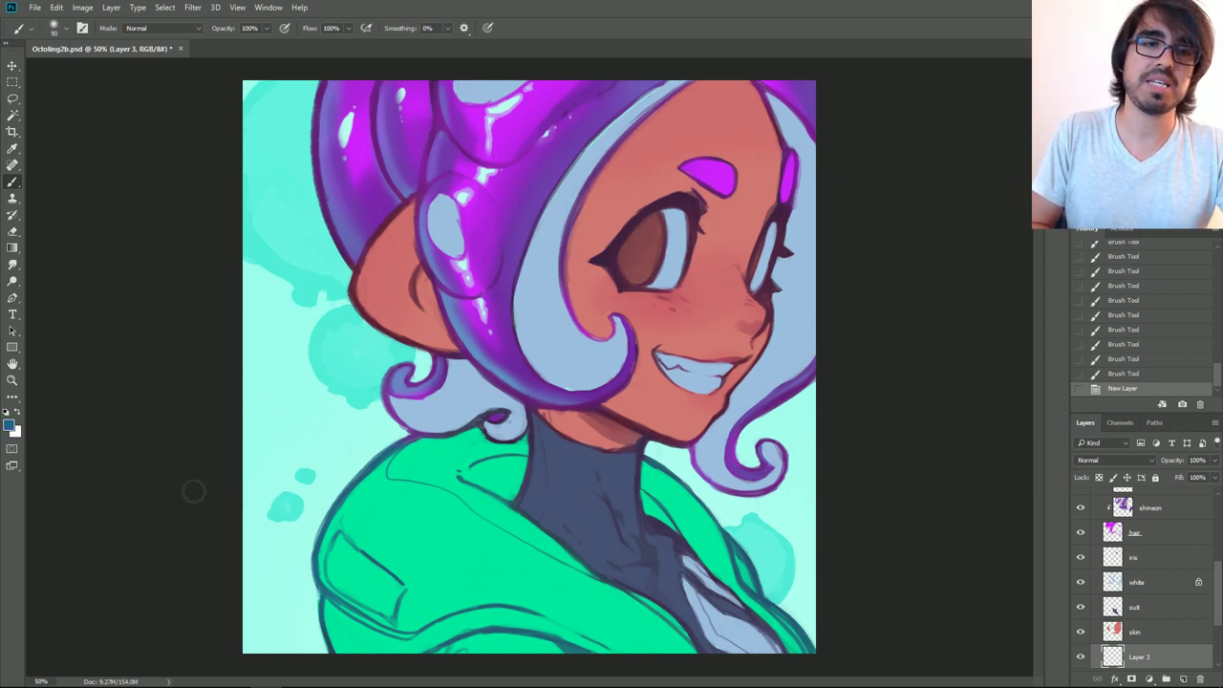
click(9, 425)
click(452, 546)
drag(1014, 339, 1014, 332)
drag(984, 280, 984, 295)
click(982, 300)
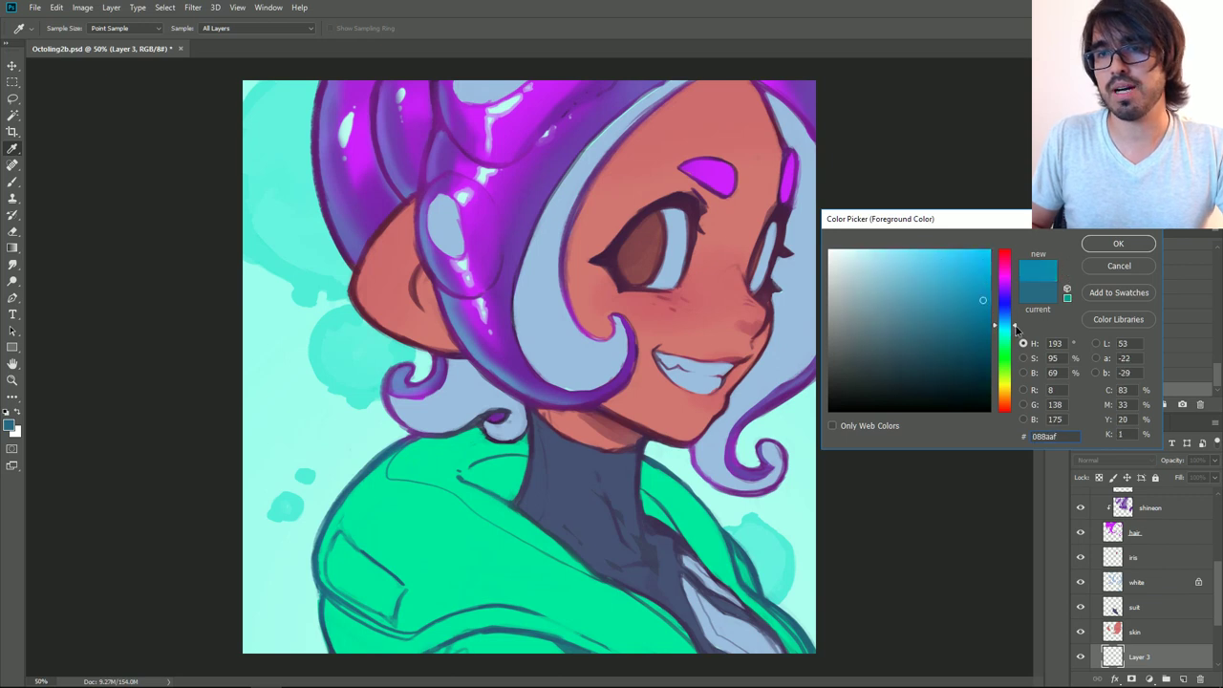
click(979, 315)
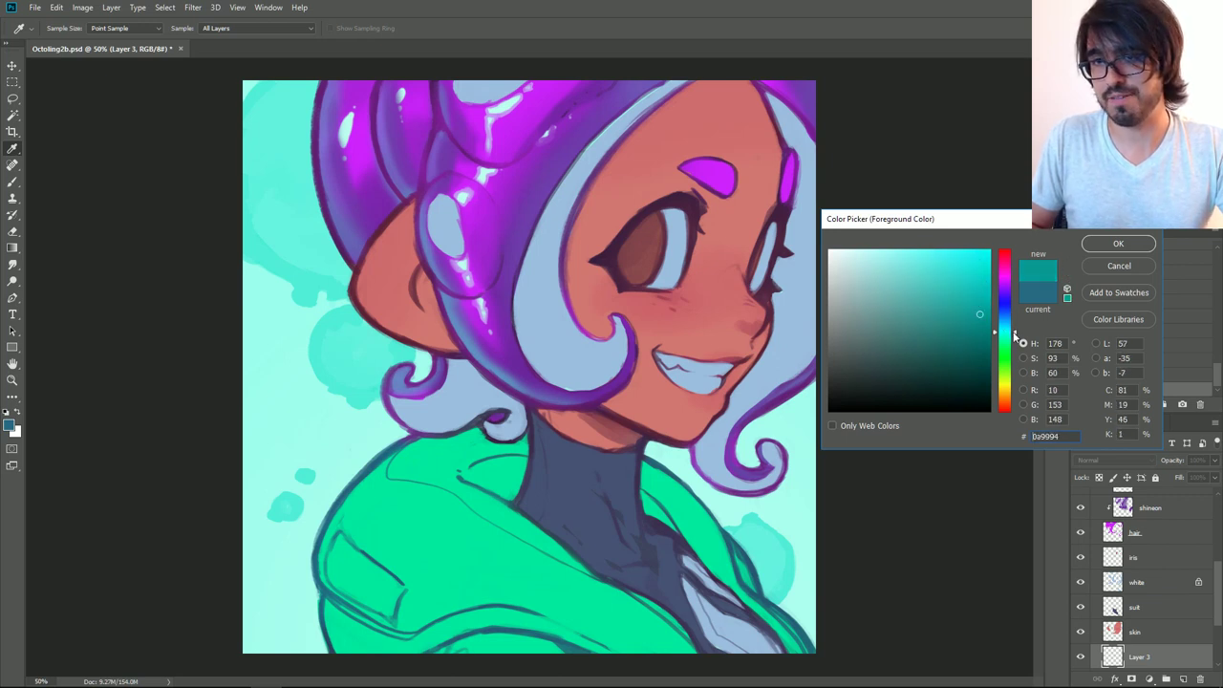
click(1120, 245)
Step: Clip Layer 3 to the hoodie layer and paint soft teal shading inside the hood and along the far collar
scroll(1144, 611, down, 3)
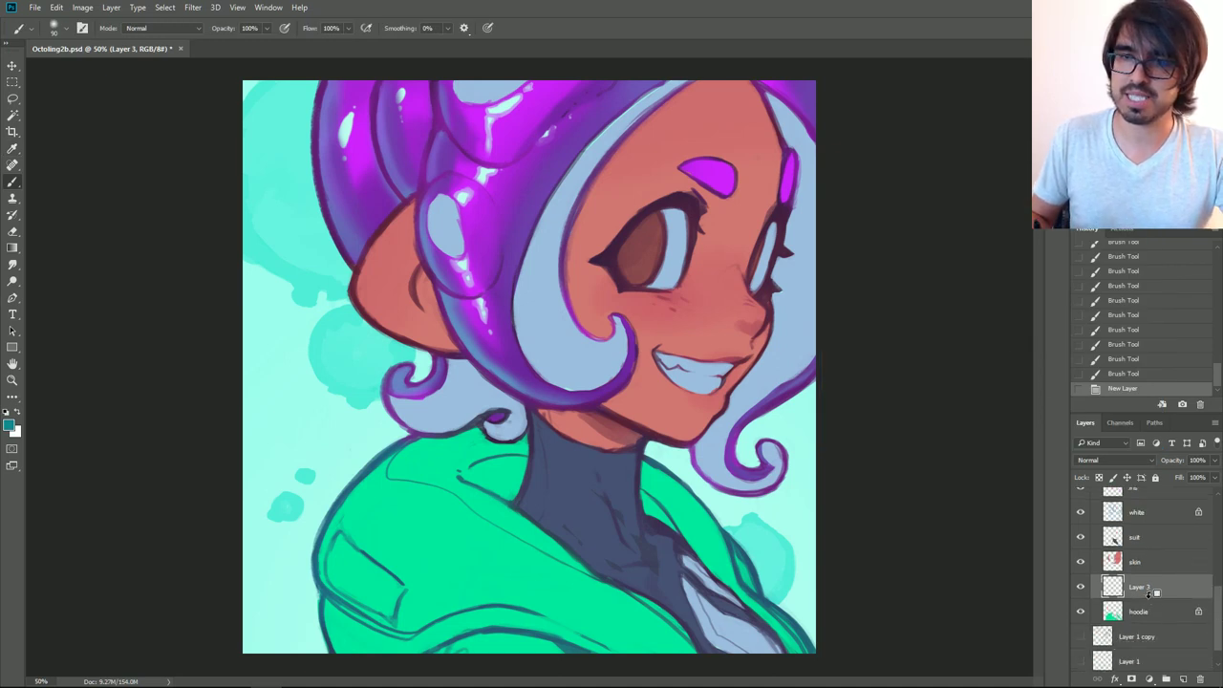
alt+click(1155, 594)
mouse_move(430, 463)
mouse_down()
mouse_move(513, 461)
mouse_move(537, 528)
mouse_up()
key(ctrl+z)
key(bracketleft)
key(bracketleft)
key(bracketleft)
drag(488, 454, 444, 459)
key(bracketleft)
key(bracketleft)
mouse_move(632, 481)
mouse_down()
mouse_move(622, 491)
mouse_move(717, 549)
mouse_move(740, 585)
mouse_up()
key(bracketleft)
key(bracketleft)
mouse_move(500, 466)
mouse_down()
mouse_move(436, 455)
mouse_move(516, 493)
mouse_move(515, 454)
mouse_move(488, 475)
mouse_move(415, 451)
mouse_up()
Step: Shade the hoodie's far shoulder and the sleeve around and below the pocket in teal, reducing the brush to 125
key(bracketright)
key(bracketright)
key(bracketright)
key(bracketright)
key(bracketright)
key(bracketright)
drag(675, 517, 798, 606)
drag(329, 573, 478, 616)
key(ctrl+z)
key(bracketleft)
key(bracketleft)
mouse_move(329, 572)
mouse_down()
mouse_move(650, 662)
mouse_move(411, 639)
mouse_move(344, 619)
mouse_move(305, 540)
mouse_up()
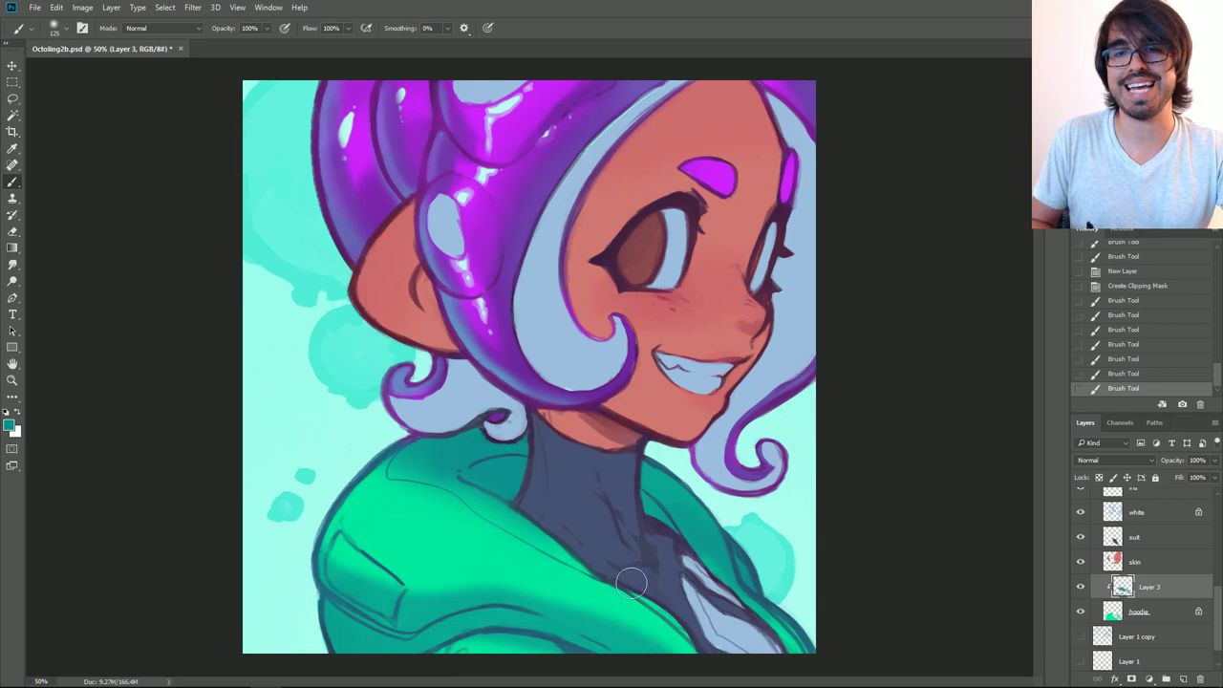
Step: Deepen the teal shading along the hoodie's front edge and far shoulder with brush size 100
key(bracketleft)
drag(630, 580, 620, 446)
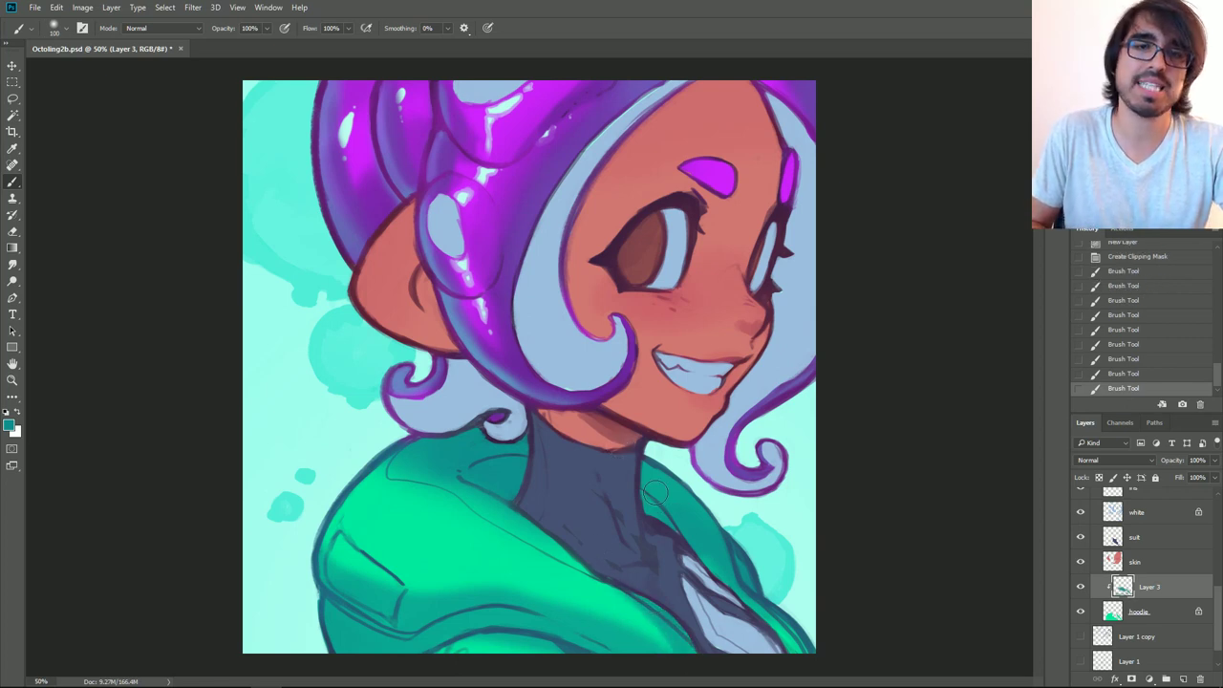
drag(694, 496, 804, 663)
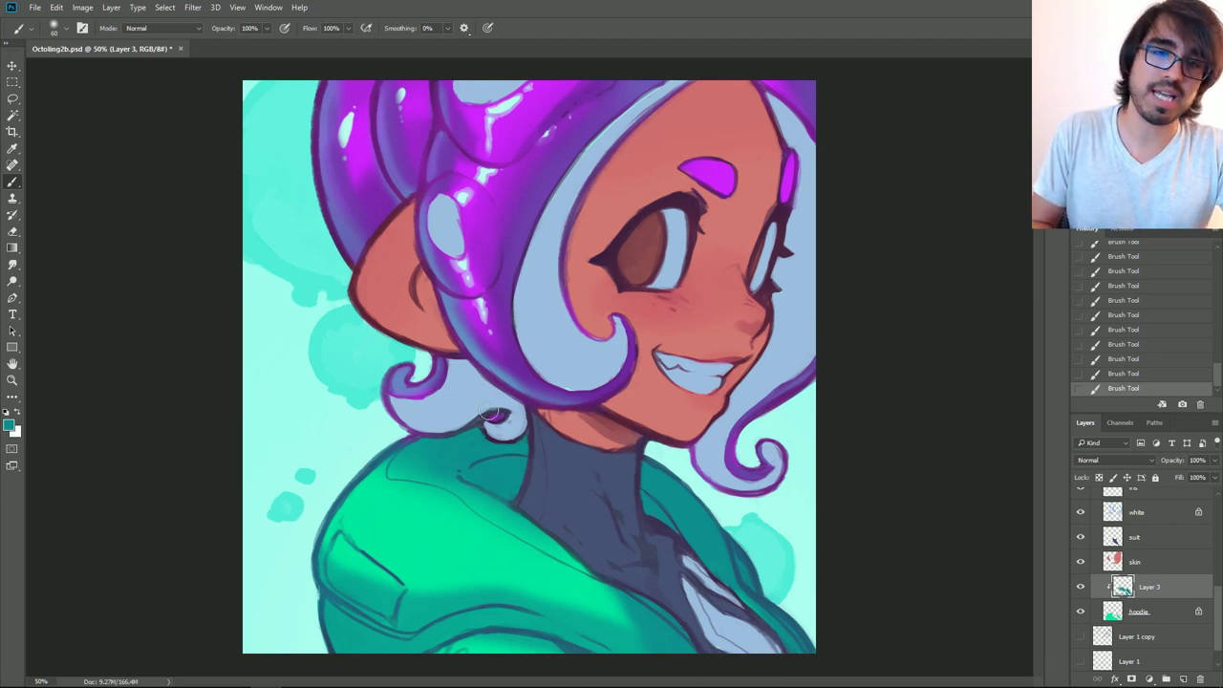
Step: Refine the edge between the hood's teal shadow and the lit shoulder using size 60 brush and eraser strokes
mouse_move(393, 461)
mouse_down()
mouse_move(475, 493)
mouse_move(409, 478)
mouse_move(487, 504)
mouse_up()
key(ctrl+z)
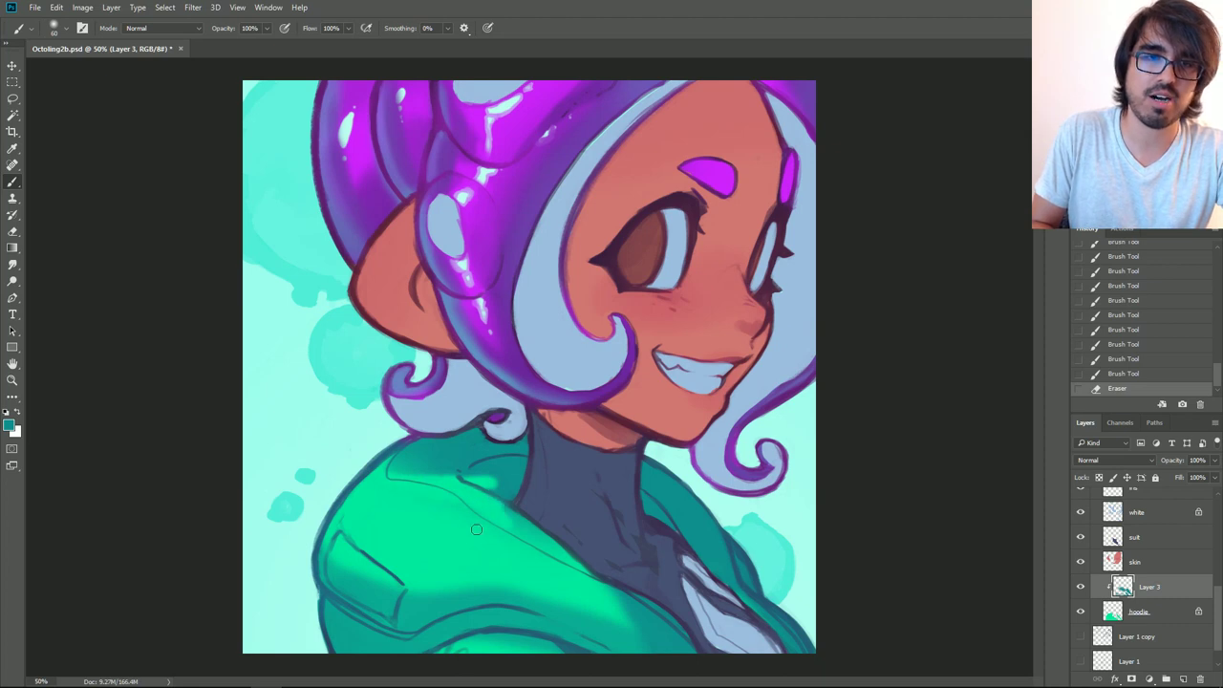
drag(545, 550, 487, 491)
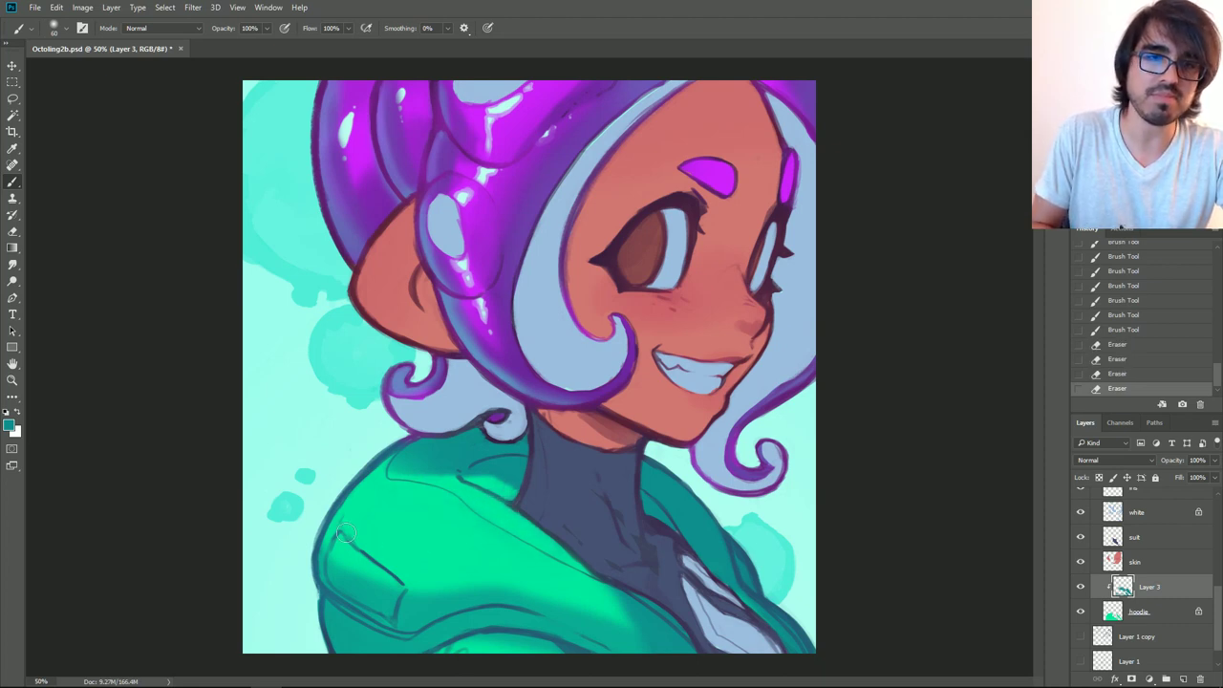
drag(573, 587, 606, 600)
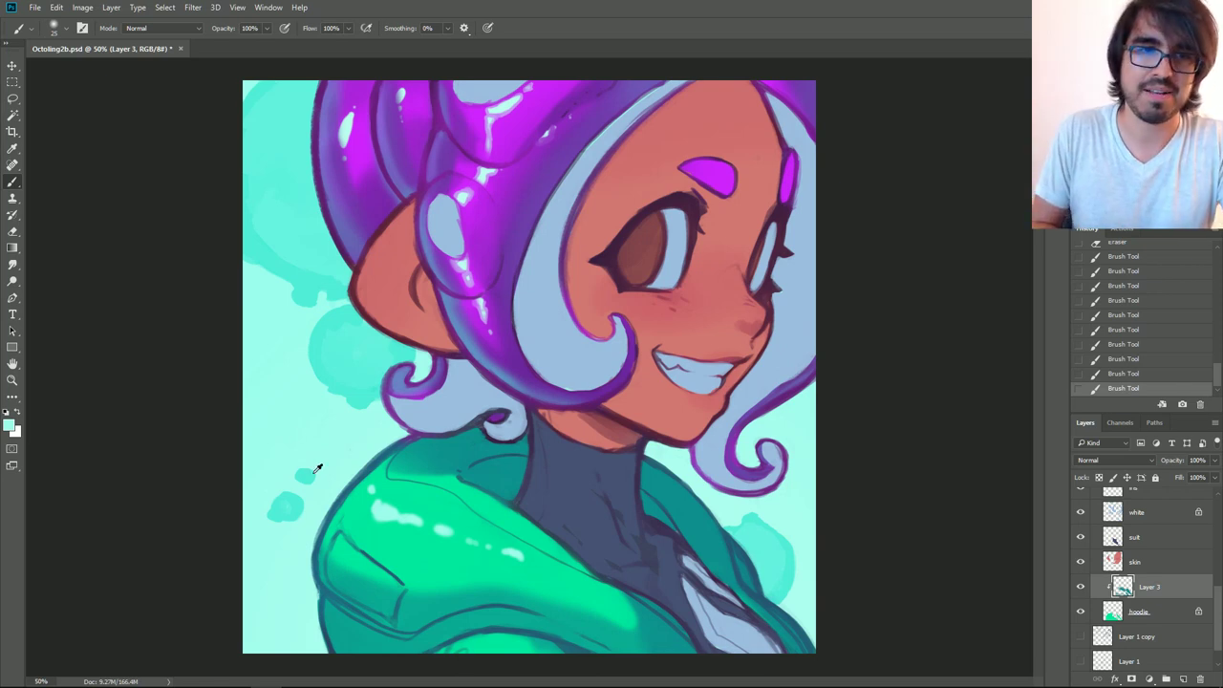
Step: Try a turquoise reflected glow on the hoodie's shadowed far shoulder and lower sleeve with soft brush sizes from 400 to 250
key(bracketright)
key(bracketright)
key(bracketright)
key(bracketright)
key(bracketright)
mouse_move(304, 585)
mouse_down()
mouse_move(368, 630)
mouse_move(422, 646)
mouse_move(294, 585)
mouse_move(379, 630)
mouse_move(443, 625)
mouse_up()
key(ctrl+z)
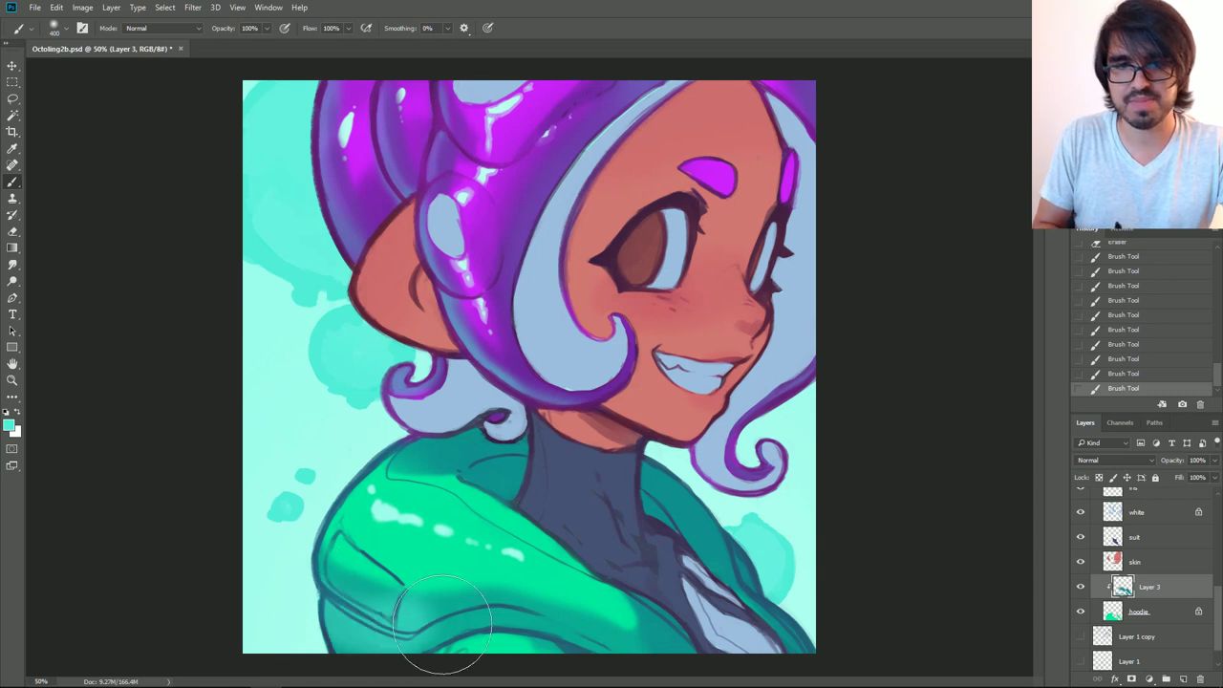
key(bracketleft)
key(bracketleft)
key(bracketleft)
drag(705, 524, 671, 490)
key(bracketright)
drag(395, 653, 573, 665)
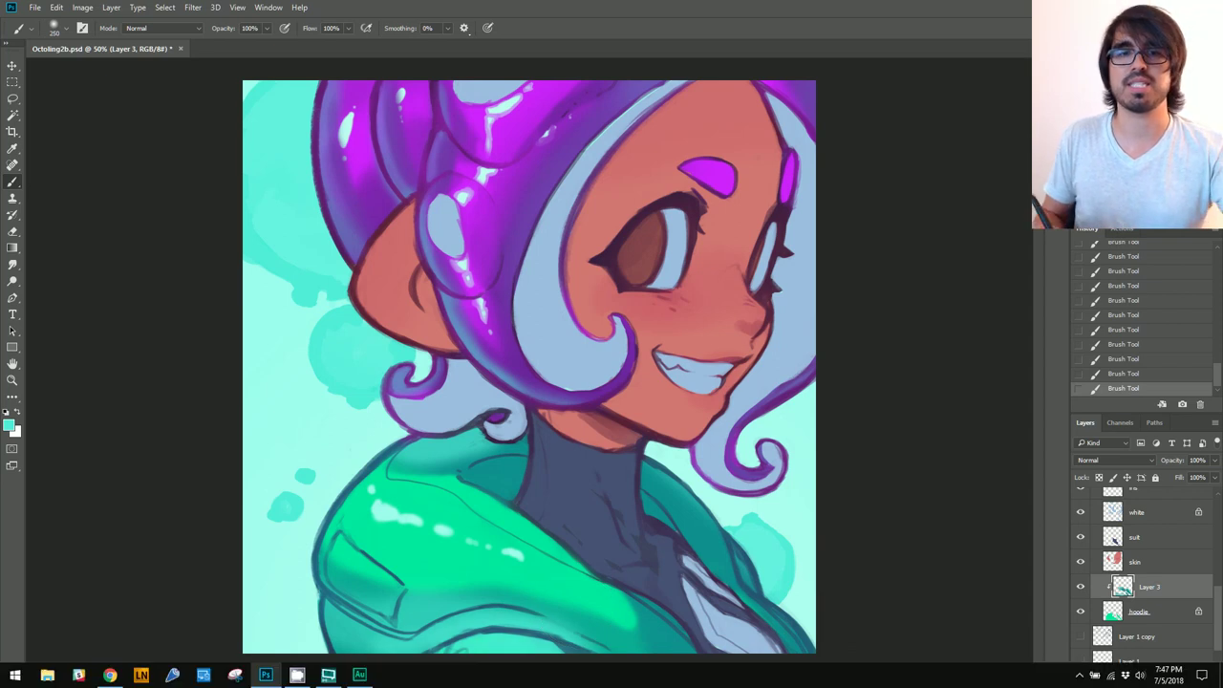
Step: Step back through the history to the hoodie state before the pale highlights and turquoise glow
click(1136, 359)
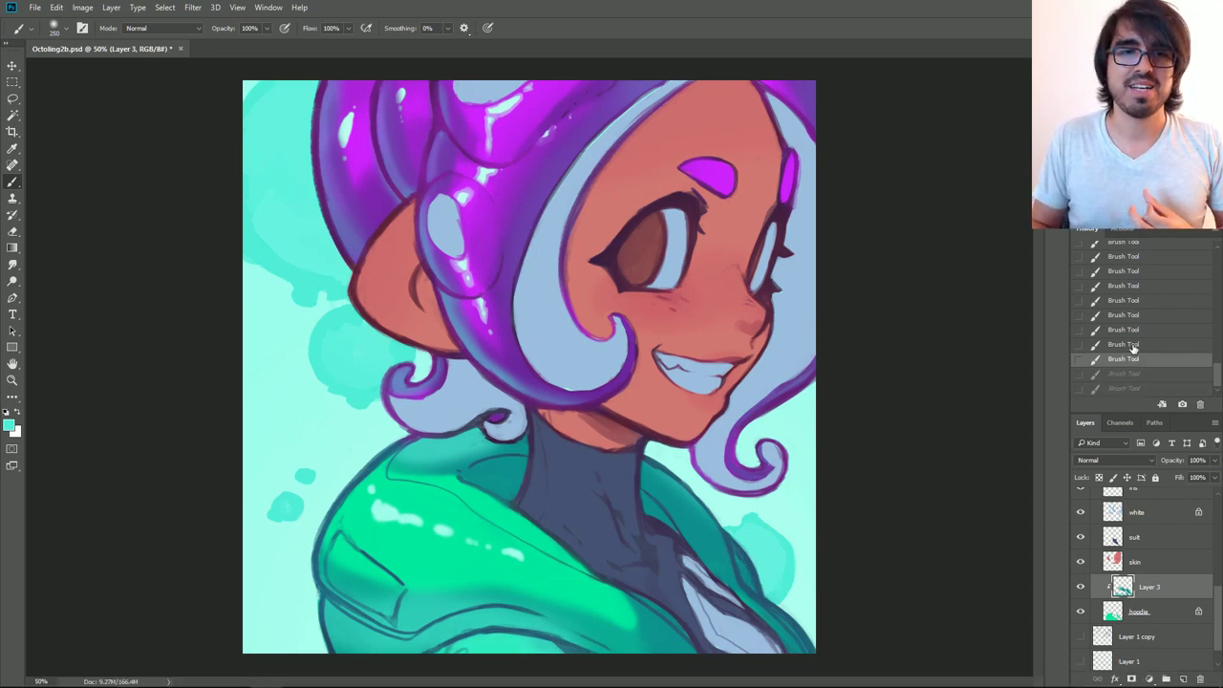
click(1134, 330)
click(1136, 302)
key(ctrl+alt+z)
key(ctrl+alt+z)
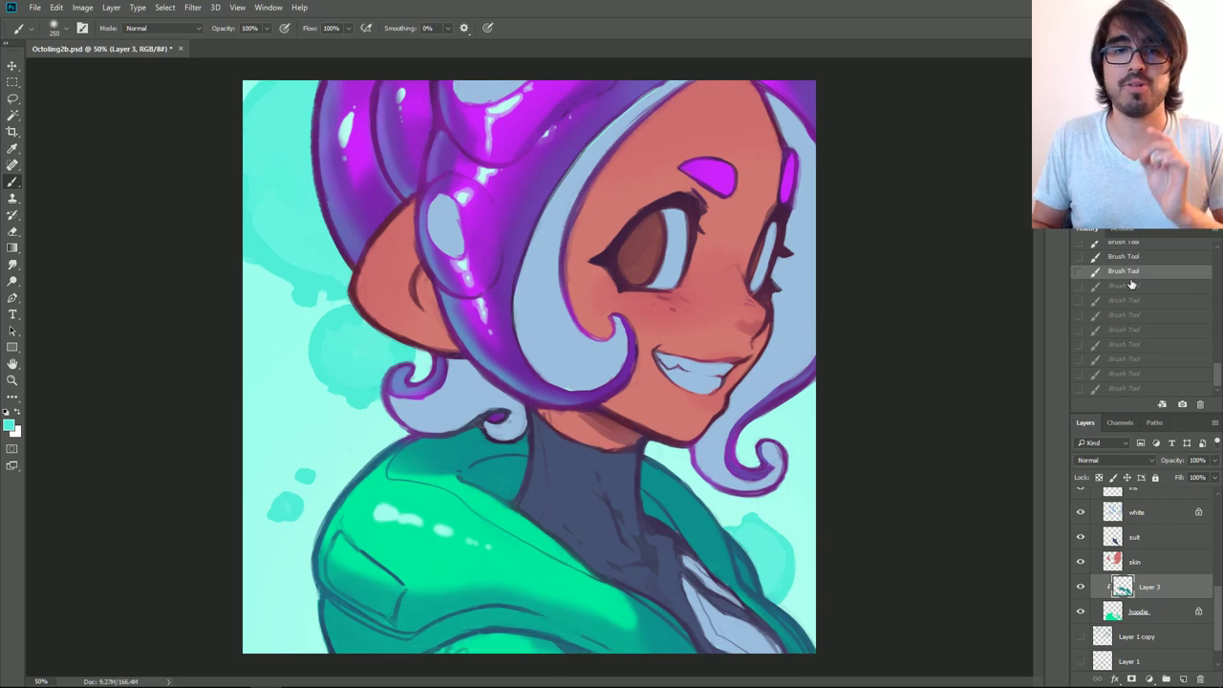
click(1134, 245)
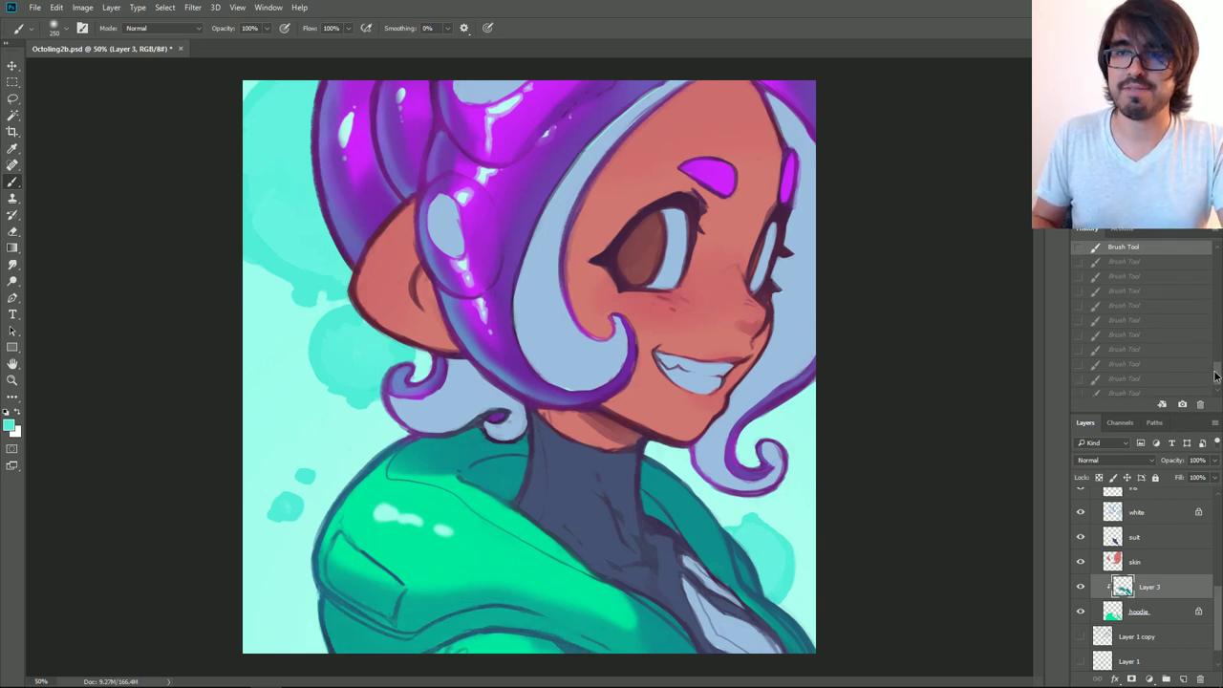
drag(1216, 374, 1216, 360)
click(1134, 328)
click(1131, 314)
click(1128, 288)
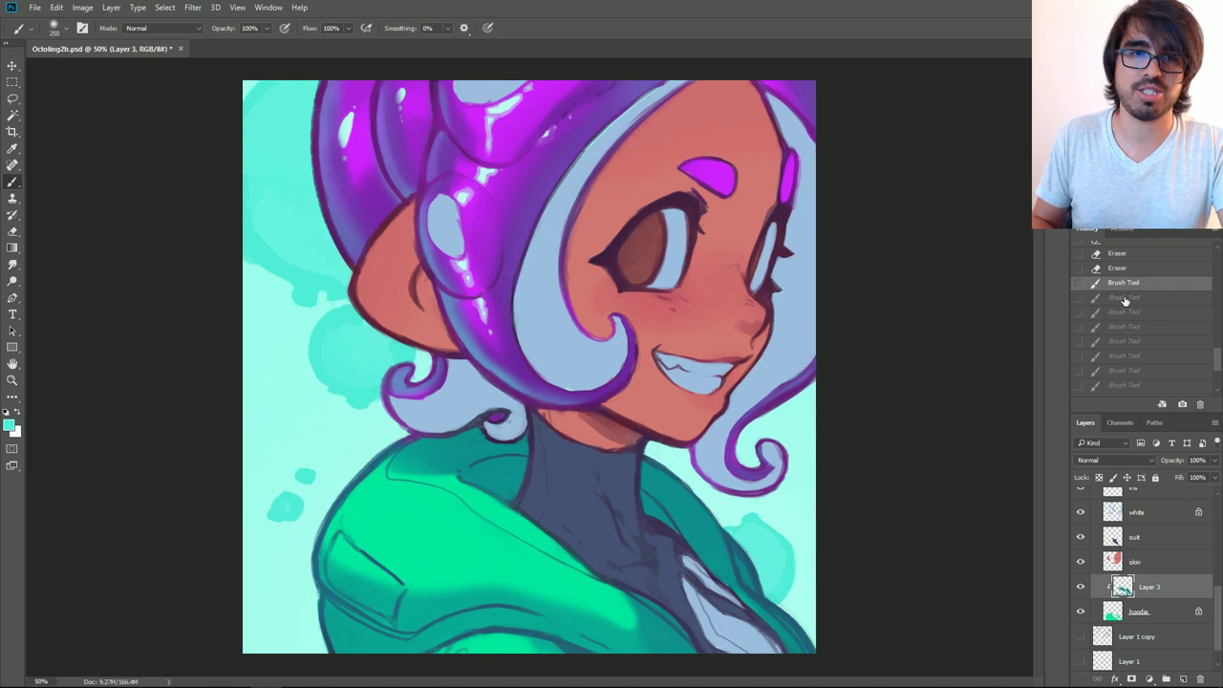
Step: Set the foreground colour to a bright light green, #4dffa5
click(10, 425)
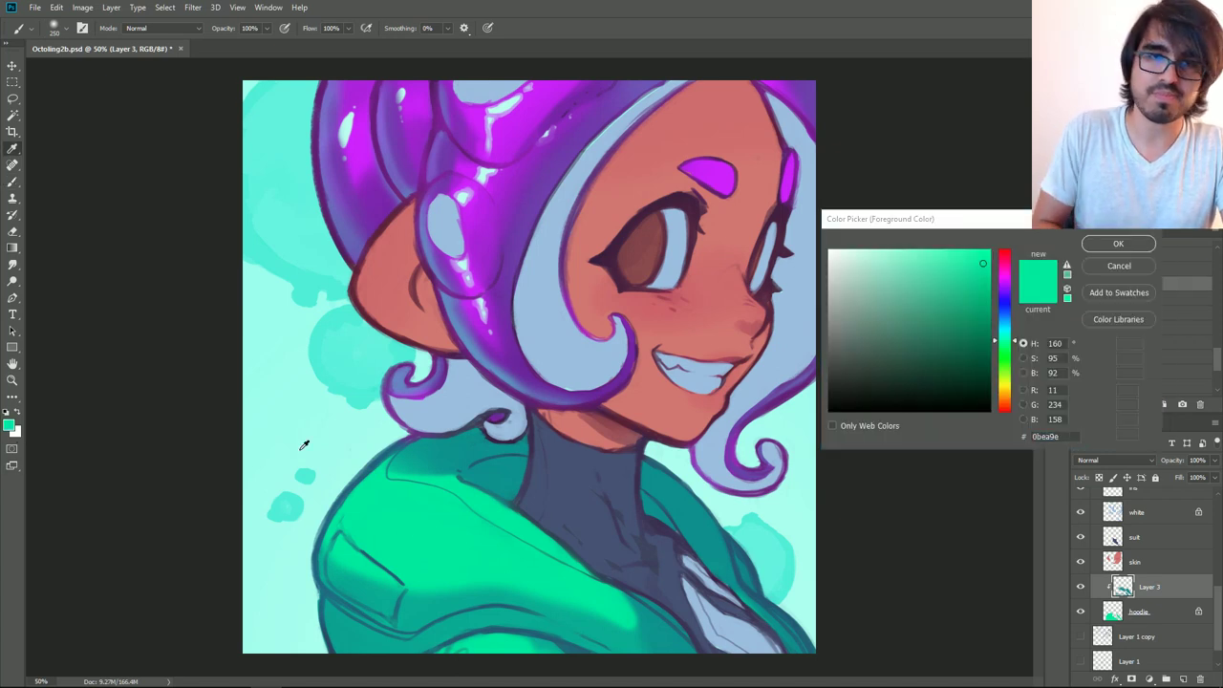
click(966, 259)
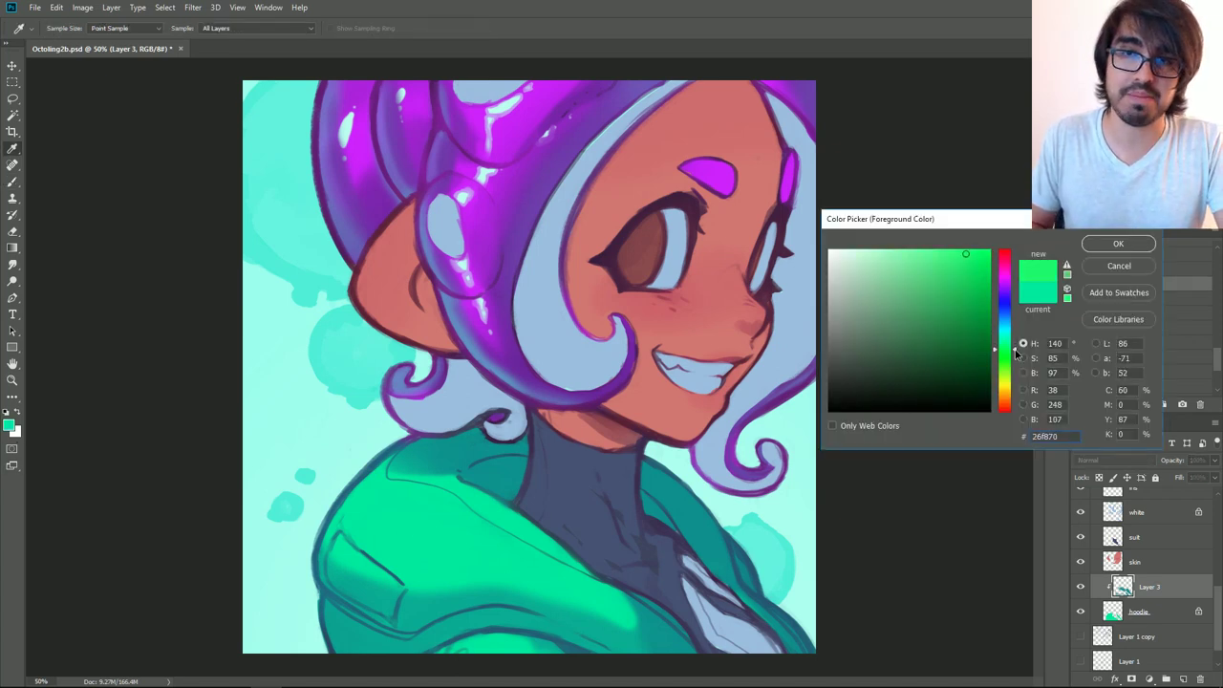
drag(967, 259, 941, 249)
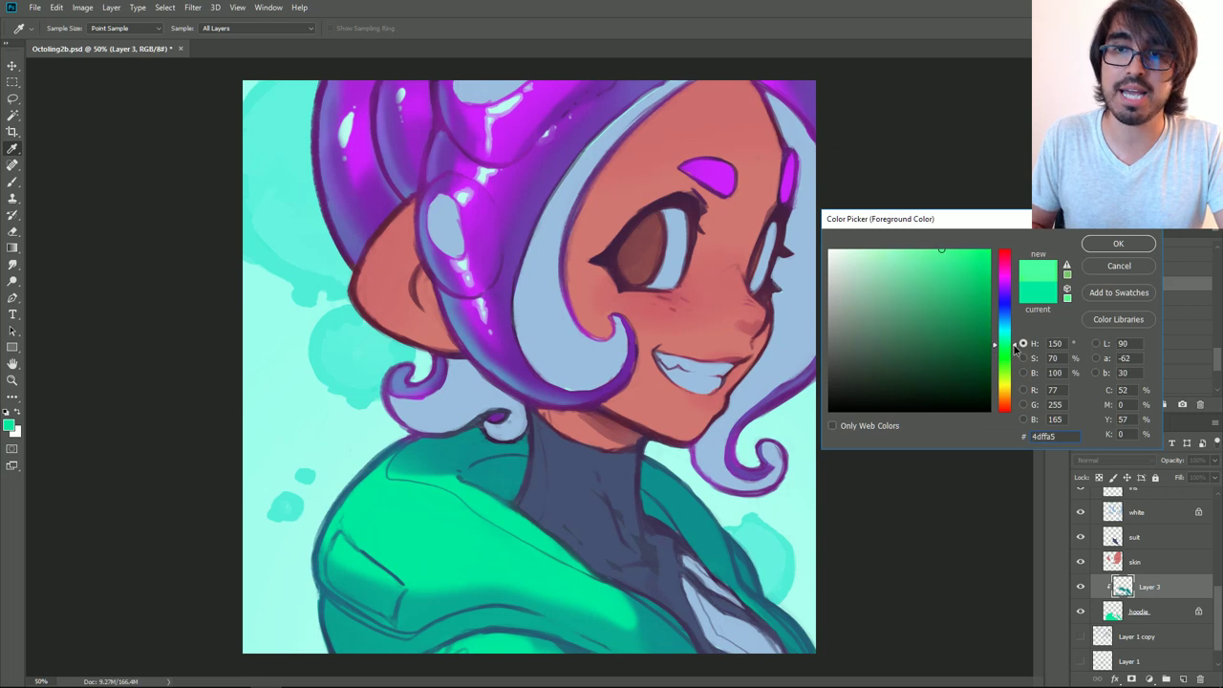
click(1085, 250)
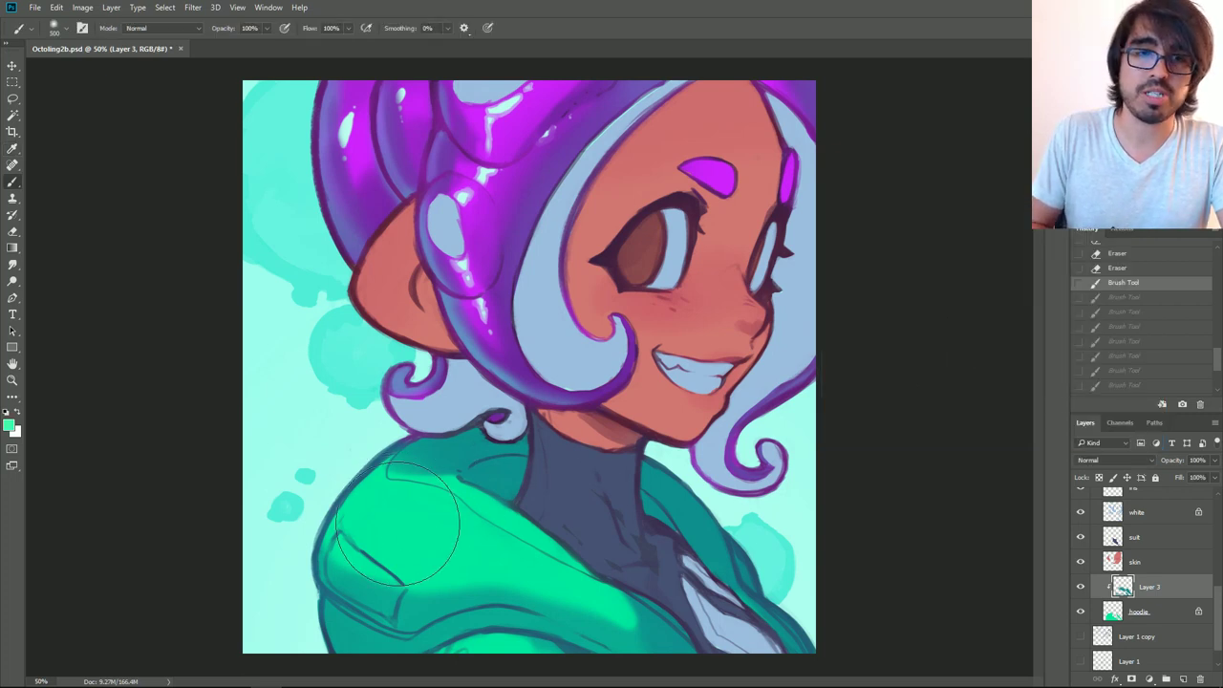
Step: Paint soft light green over the hoodie's lit shoulder and around the sleeve pocket, varying the brush size from 500 downward
mouse_move(396, 516)
mouse_down()
mouse_move(435, 529)
mouse_move(462, 520)
mouse_move(424, 525)
mouse_move(476, 531)
mouse_move(580, 583)
mouse_move(459, 492)
mouse_move(473, 475)
mouse_up()
key(ctrl+z)
key(bracketleft)
key(bracketleft)
key(bracketleft)
key(ctrl+z)
key(bracketleft)
key(bracketleft)
key(bracketleft)
key(bracketleft)
key(bracketleft)
key(bracketright)
key(bracketright)
key(bracketright)
mouse_move(330, 540)
mouse_down()
mouse_move(467, 572)
mouse_move(375, 568)
mouse_move(639, 594)
mouse_move(405, 576)
mouse_move(339, 553)
mouse_up()
Step: Blend a darker green into the lower part of the lit sleeve with a soft brush at size 400
key(bracketright)
key(bracketright)
key(ctrl+plus)
drag(616, 483, 717, 291)
drag(576, 430, 457, 451)
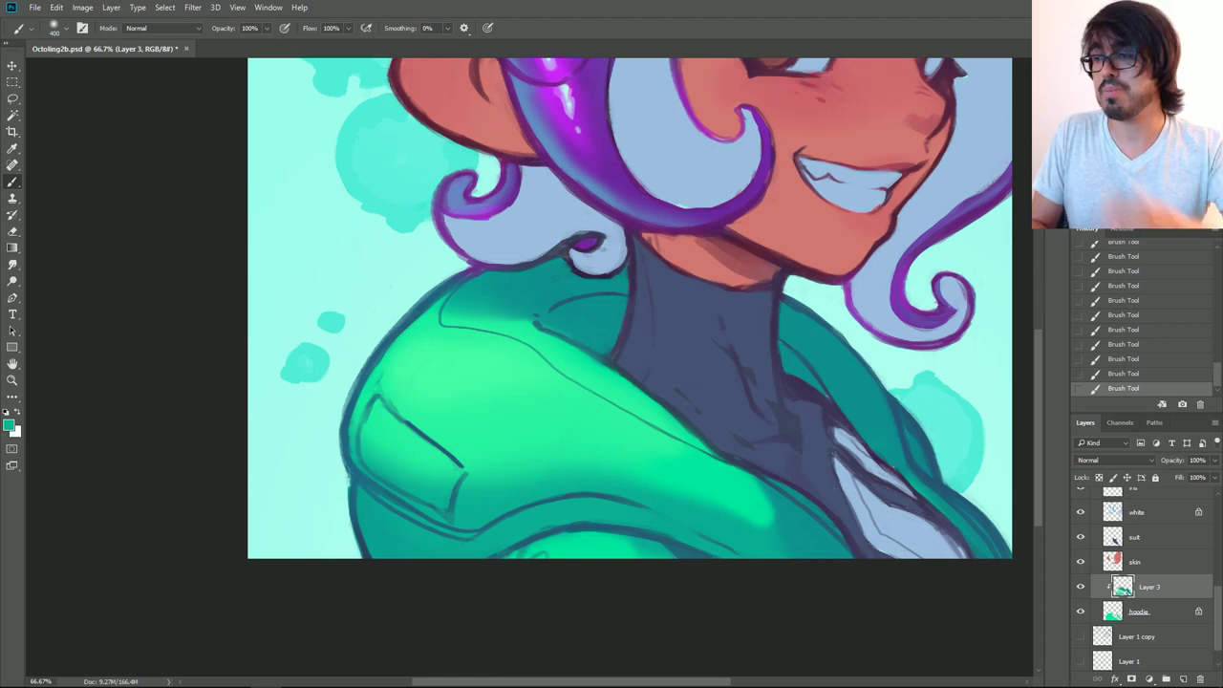
Step: Select the shineon layer and blend a sampled purple into the front hair beside the white lock, starting at brush size 300
mouse_move(585, 212)
mouse_down()
mouse_move(569, 401)
mouse_move(572, 476)
mouse_move(593, 475)
mouse_up()
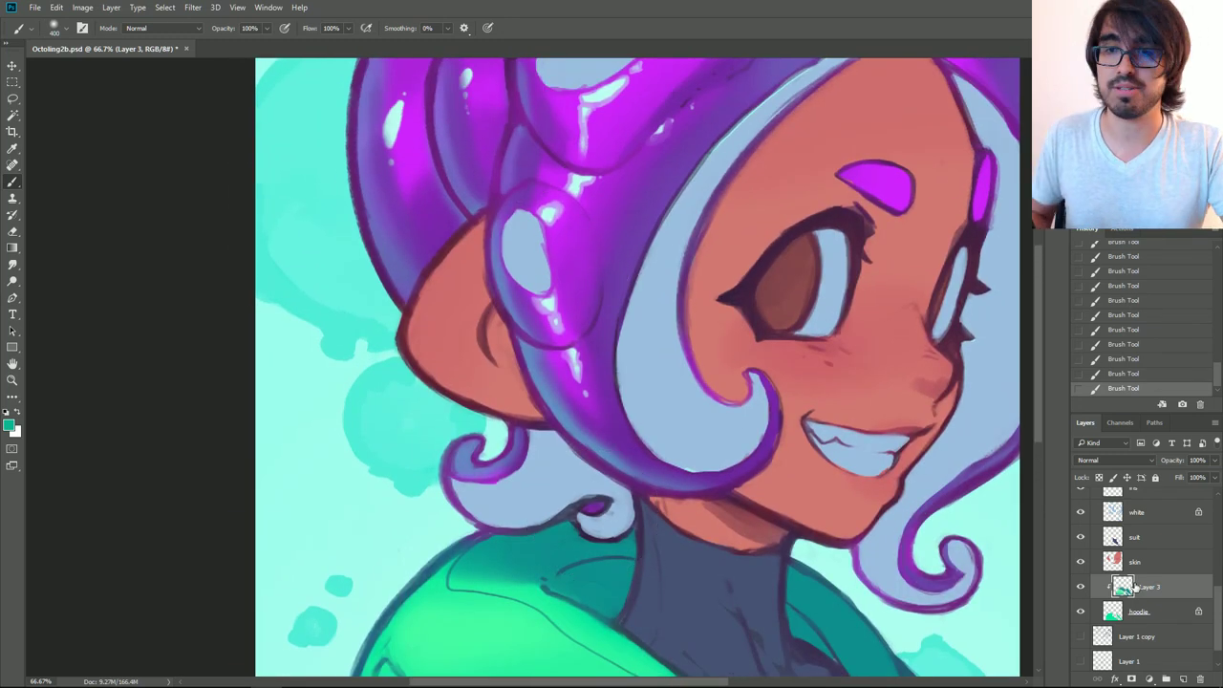
scroll(1220, 589, up, 2)
scroll(1221, 589, up, 3)
click(1150, 552)
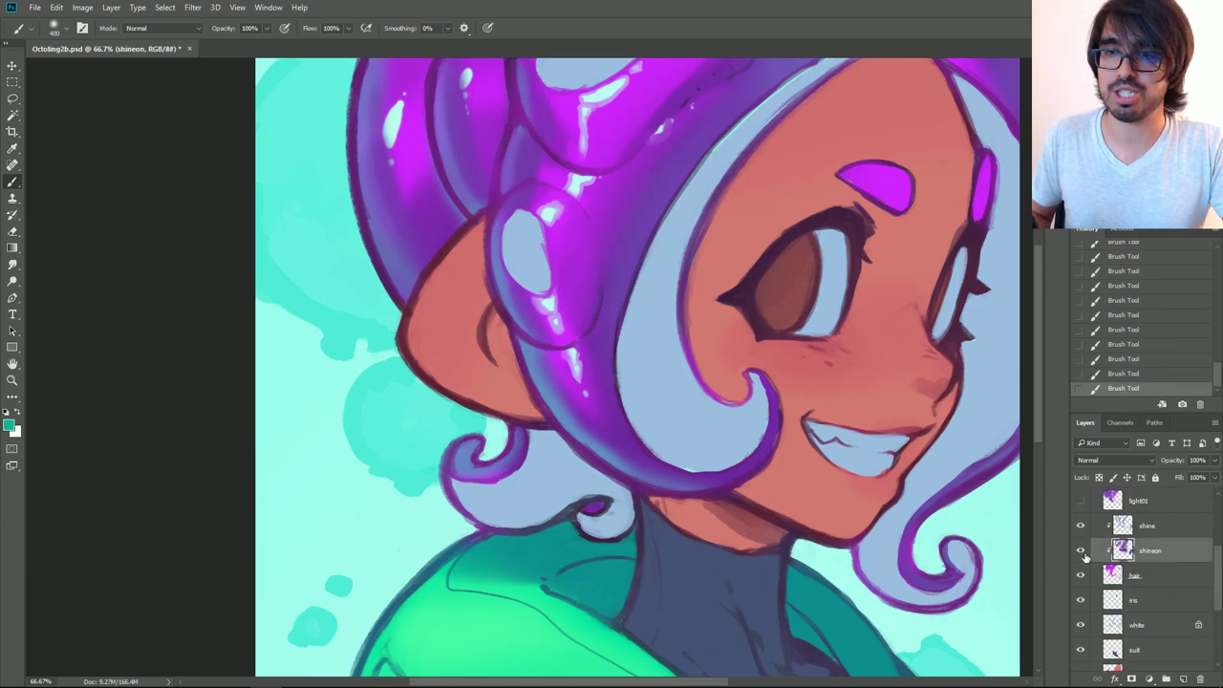
alt+click(653, 242)
key([)
key([)
key([)
key([)
key([)
key([)
key([)
key([)
key([)
key([)
key([)
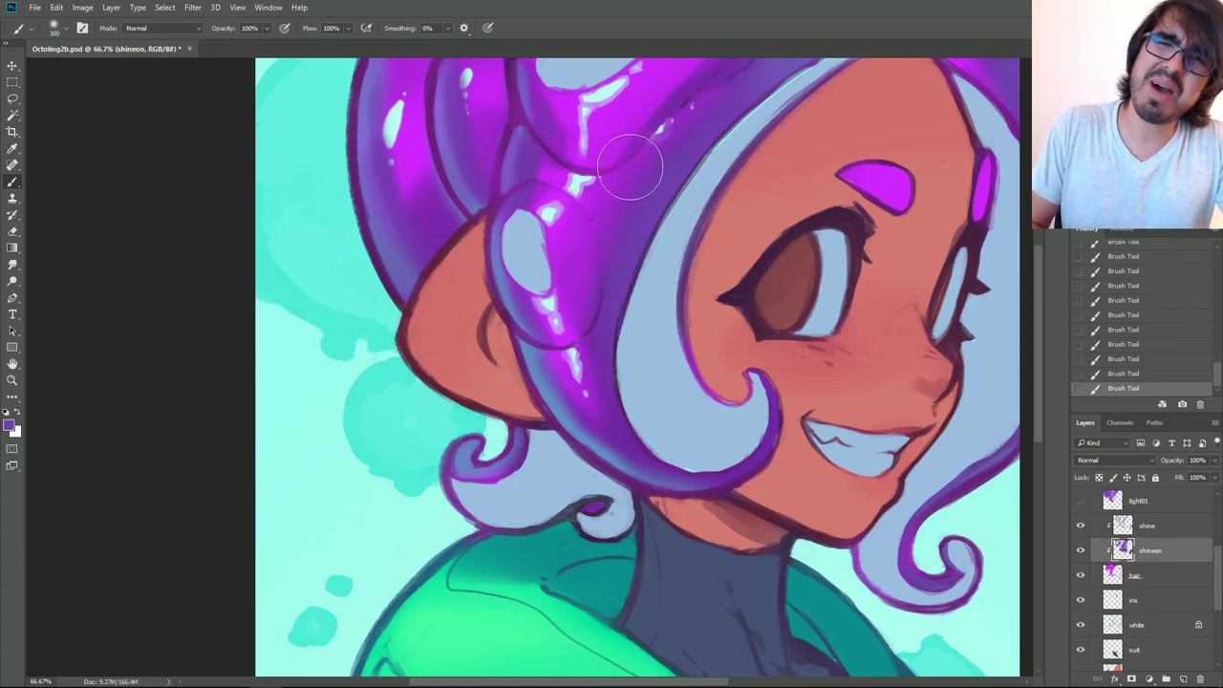
drag(617, 231, 647, 151)
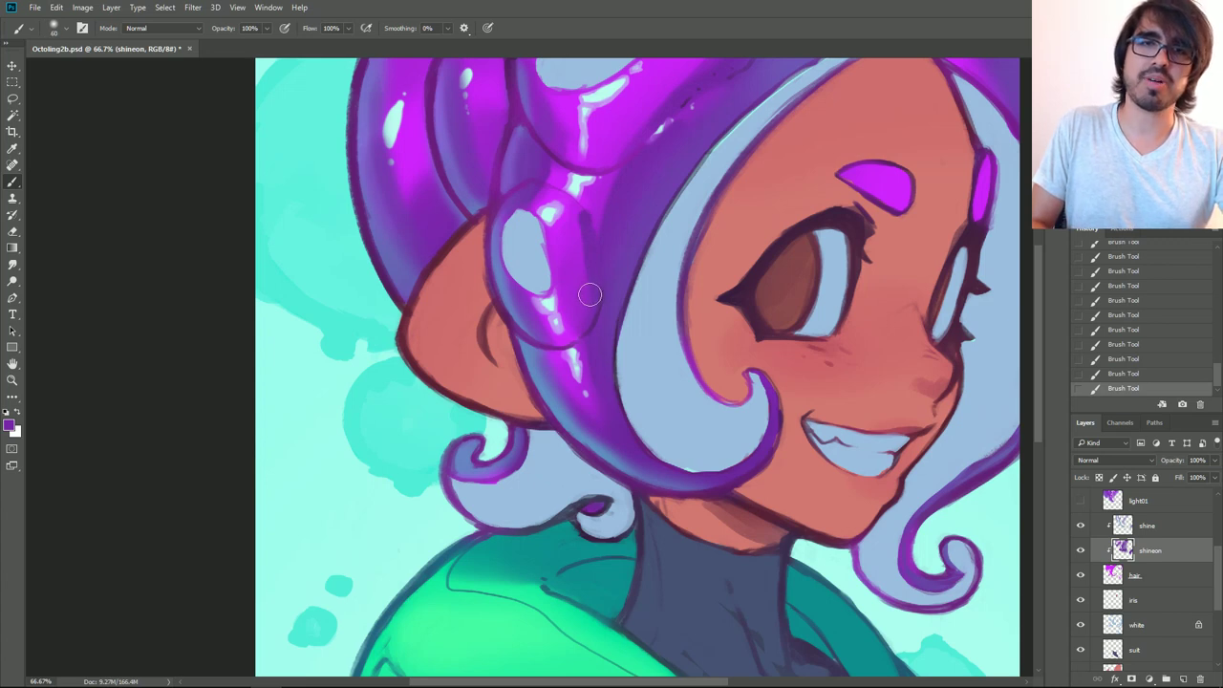
Step: Shade the front edge of the round hair bump with darker purple, using brush sizes 60 and 175
mouse_move(600, 318)
mouse_down()
mouse_move(581, 277)
mouse_move(586, 214)
mouse_up()
key(])
key(])
key(])
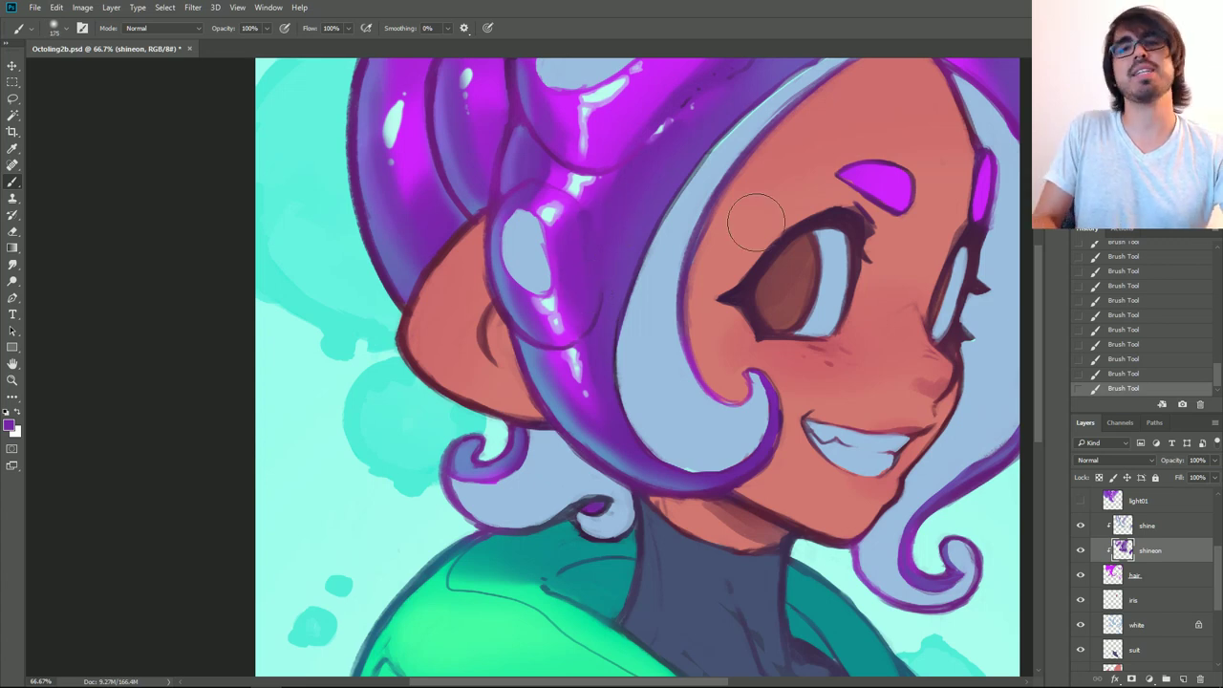
Step: Step back in the history to before the last purple hair strokes and restore them
click(1146, 356)
click(1143, 302)
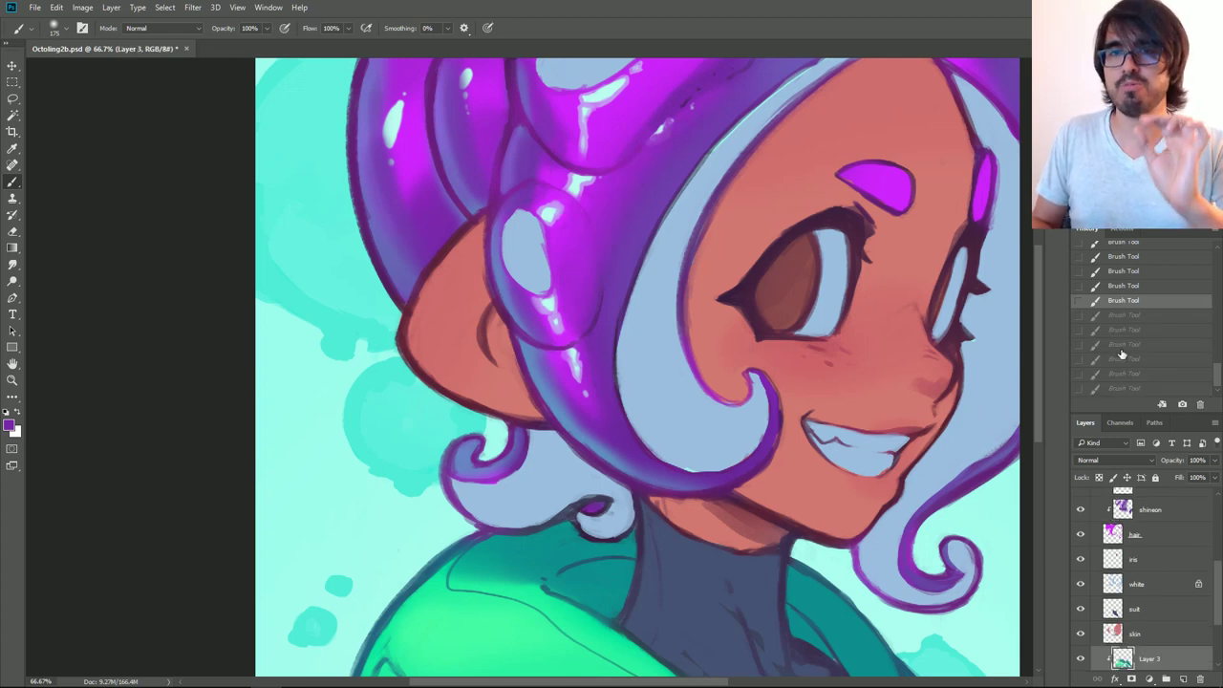
key(bracketright)
key(bracketright)
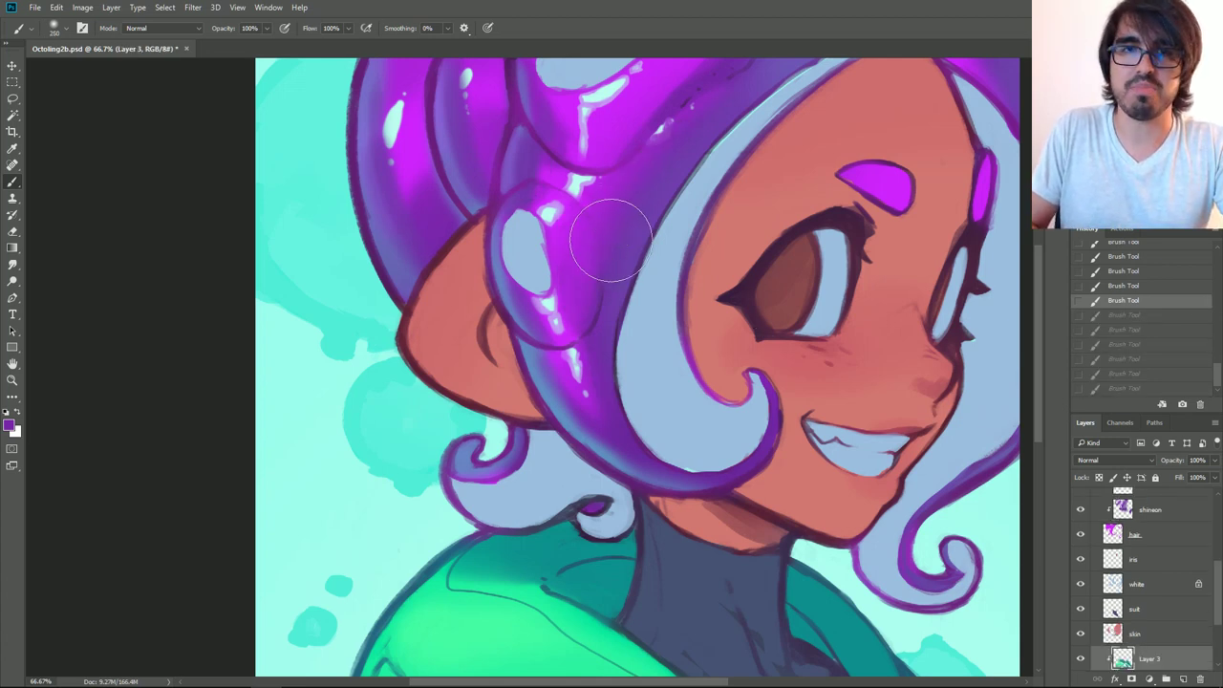
key(ctrl+shift+z)
key(ctrl+shift+z)
key(ctrl+shift+z)
key(ctrl+shift+z)
key(ctrl+shift+z)
Step: Try a purple stroke on the front hair beside the white lock with brush size 175
key(bracketleft)
key(bracketleft)
drag(668, 144, 647, 188)
key(ctrl+z)
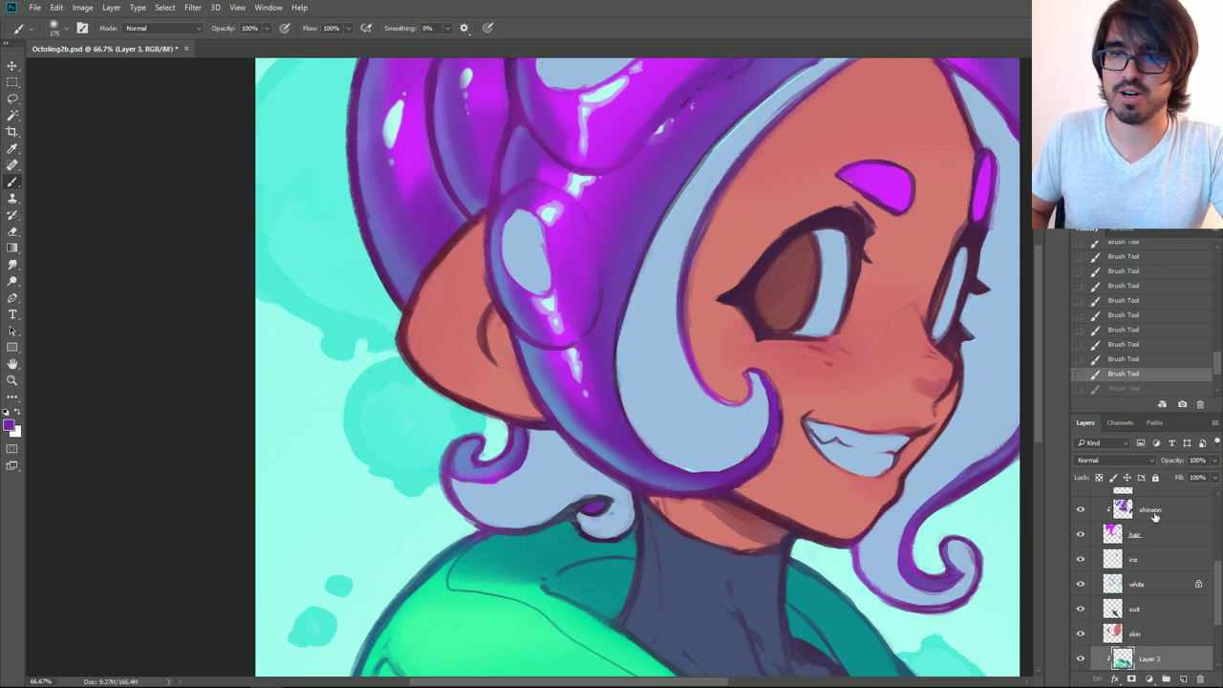
Step: Reselect the shineon layer and soften the purple shading across the hair bump's front edge with brush size 250
click(1147, 510)
key(ctrl+shift+z)
key(ctrl+z)
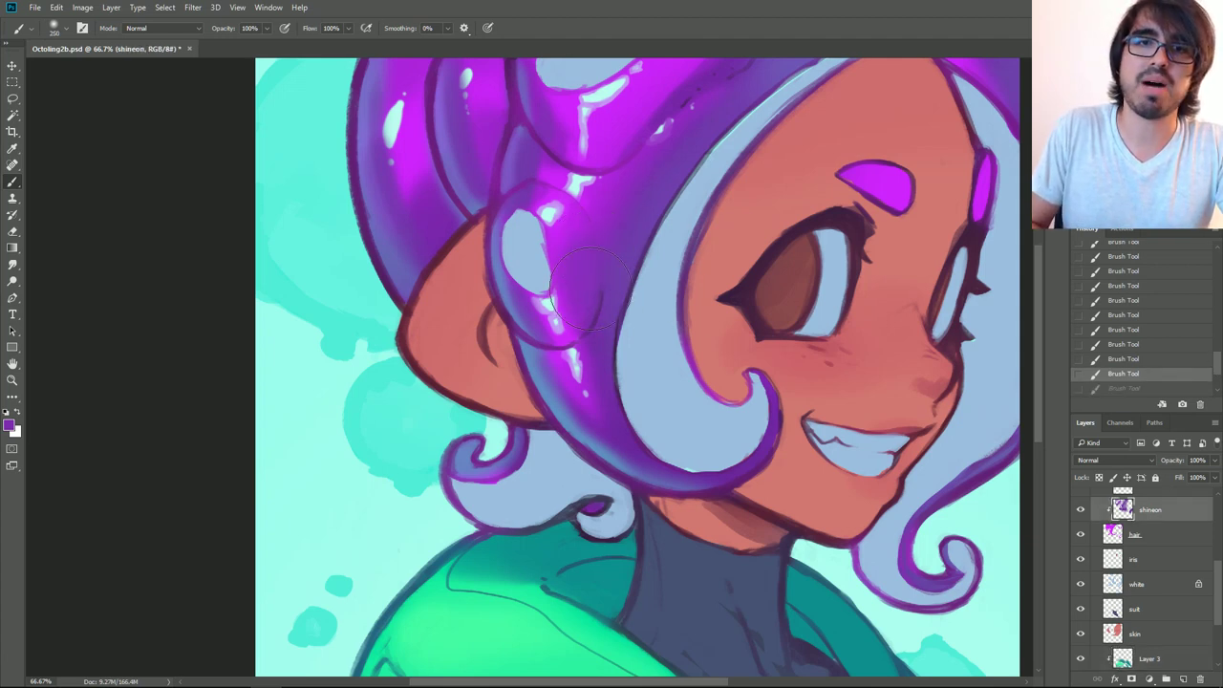
key(ctrl+shift+z)
key(bracketright)
key(bracketright)
key(ctrl+z)
key(ctrl+shift+z)
key(bracketleft)
key(bracketleft)
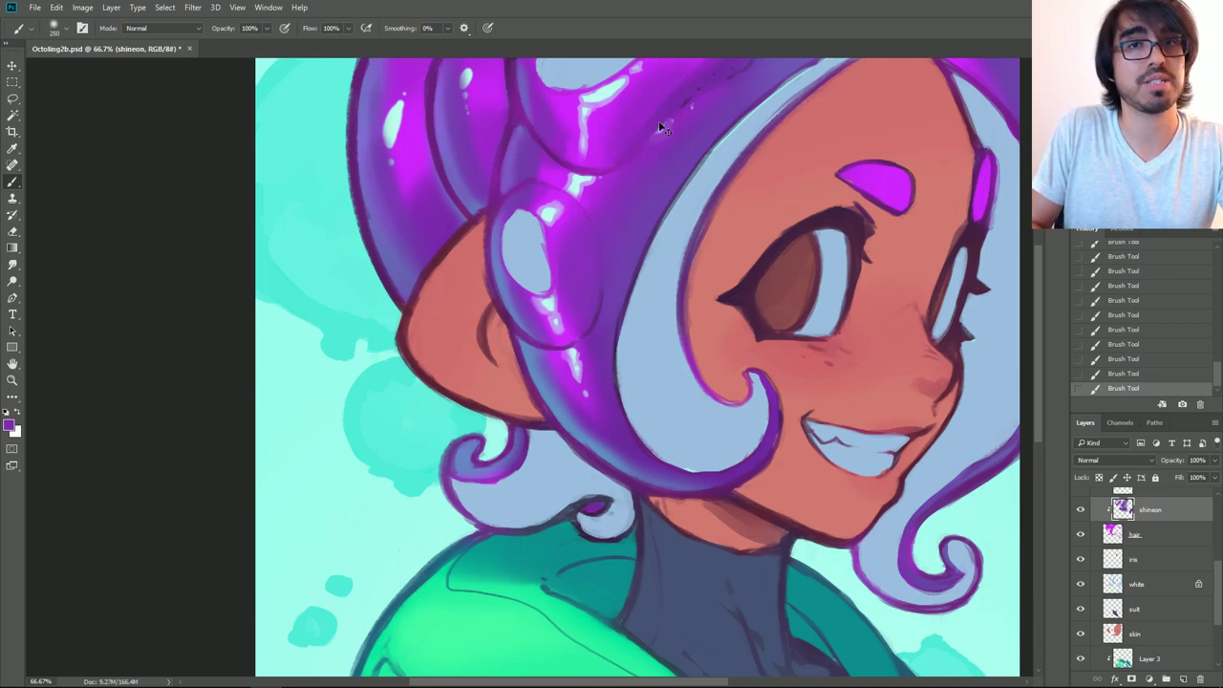
Step: Select Layer 3 and sample the bright green of the hoodie's shoulder as the painting colour
key(bracketright)
key(bracketright)
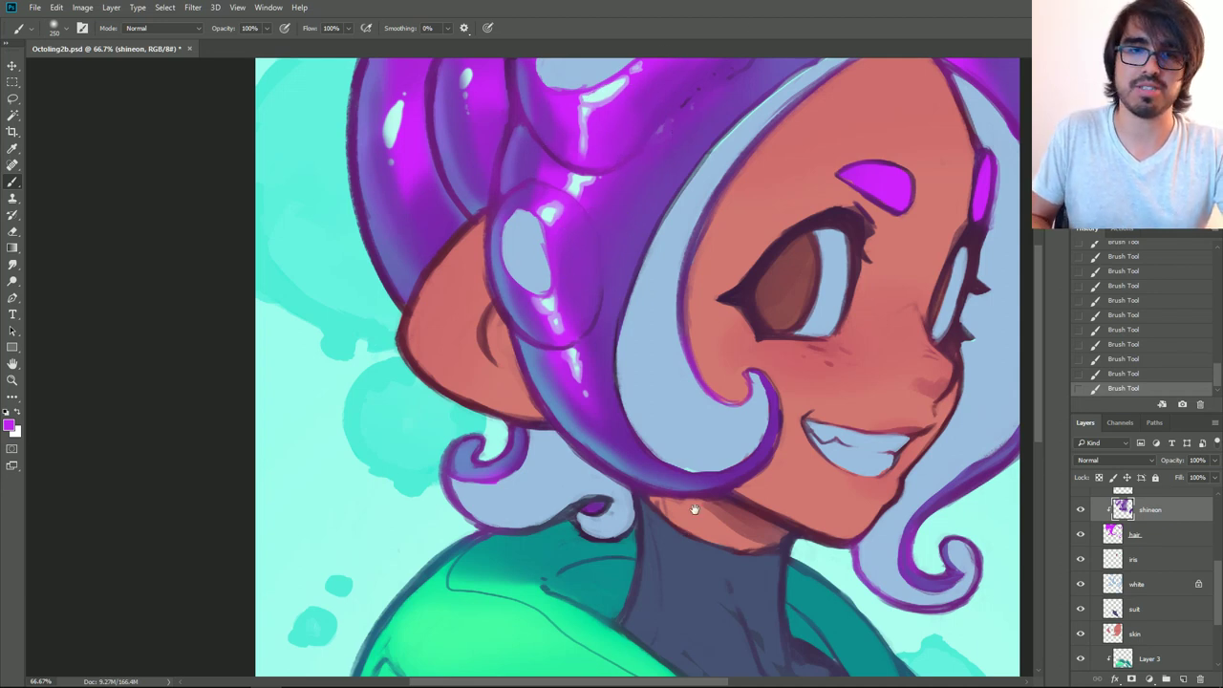
drag(695, 510, 792, 191)
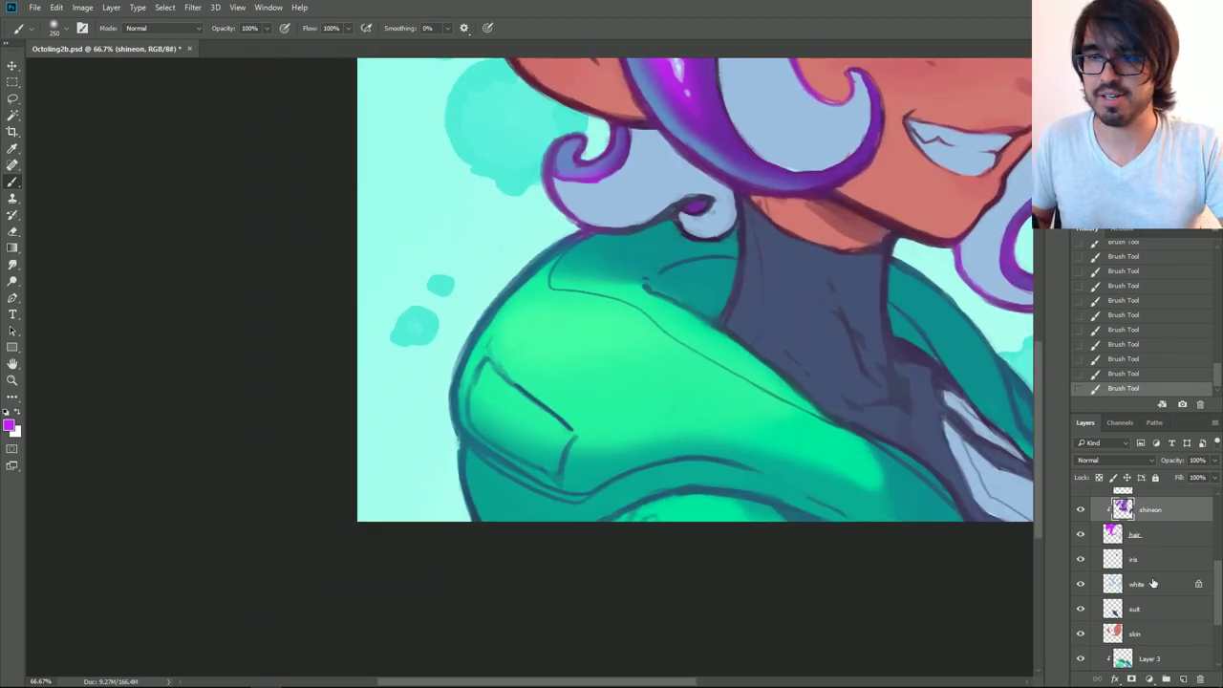
click(1153, 659)
alt+click(593, 338)
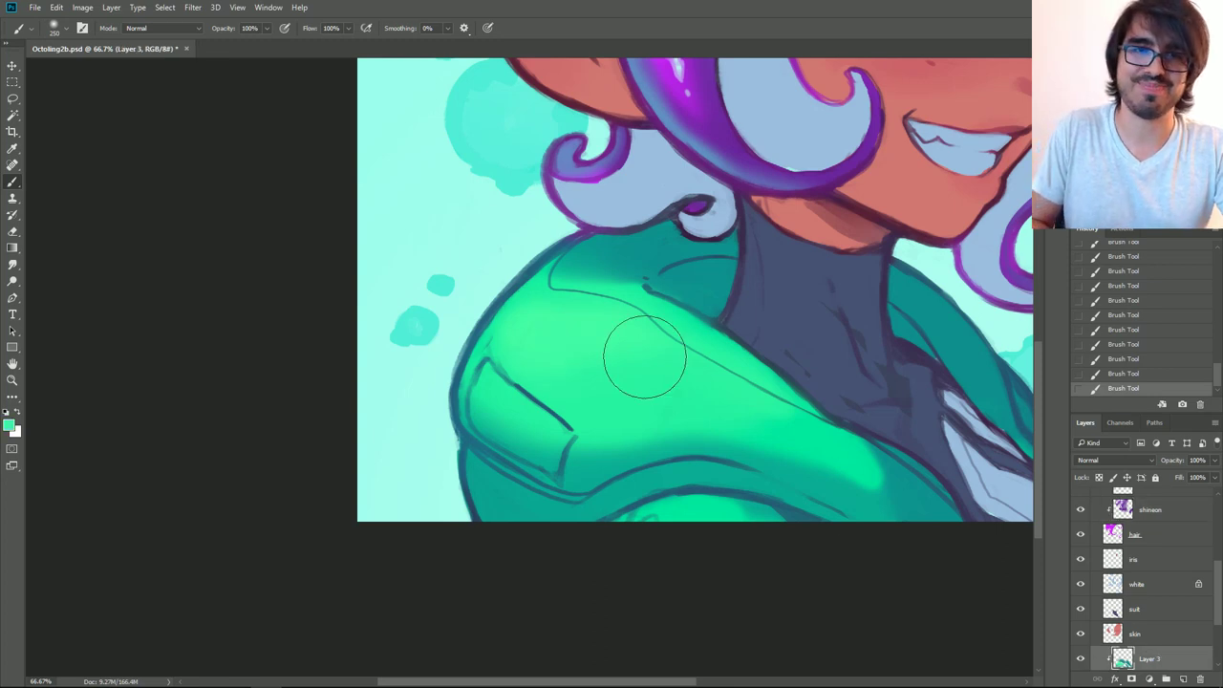
drag(669, 287, 544, 588)
Step: Add a new layer above the bss layer and set its blend mode to Hard Light
drag(1219, 595, 1217, 528)
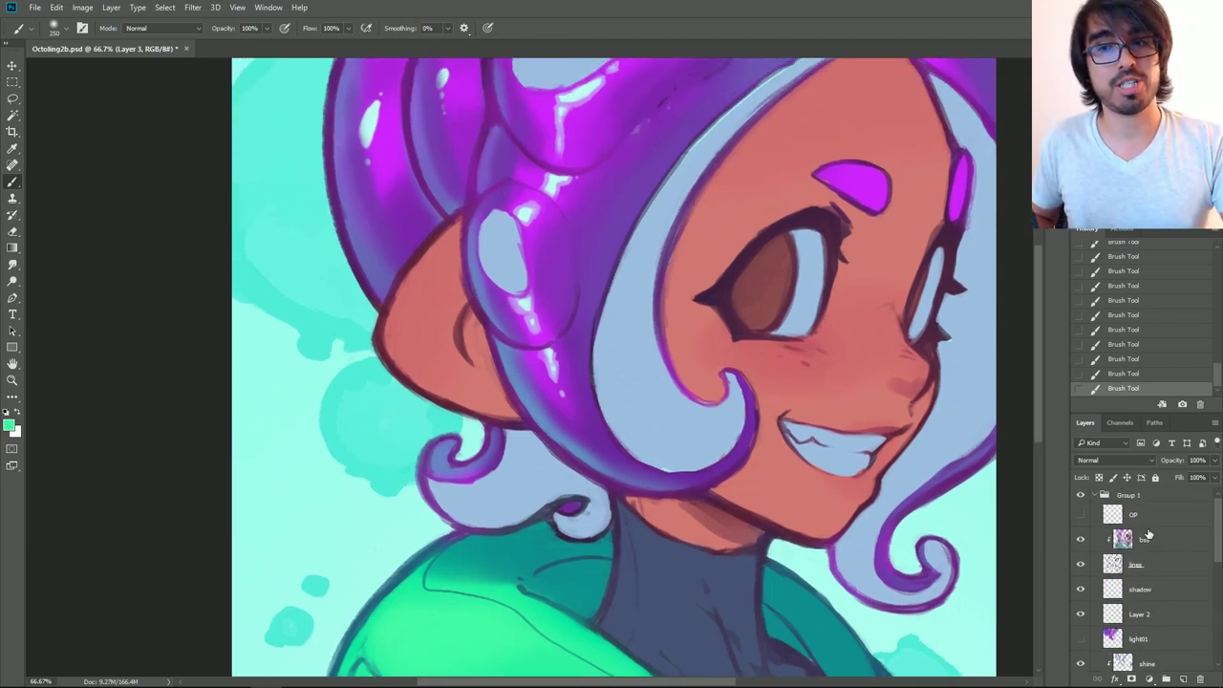
click(1136, 518)
click(1154, 548)
key(ctrl+shift+n)
key(Return)
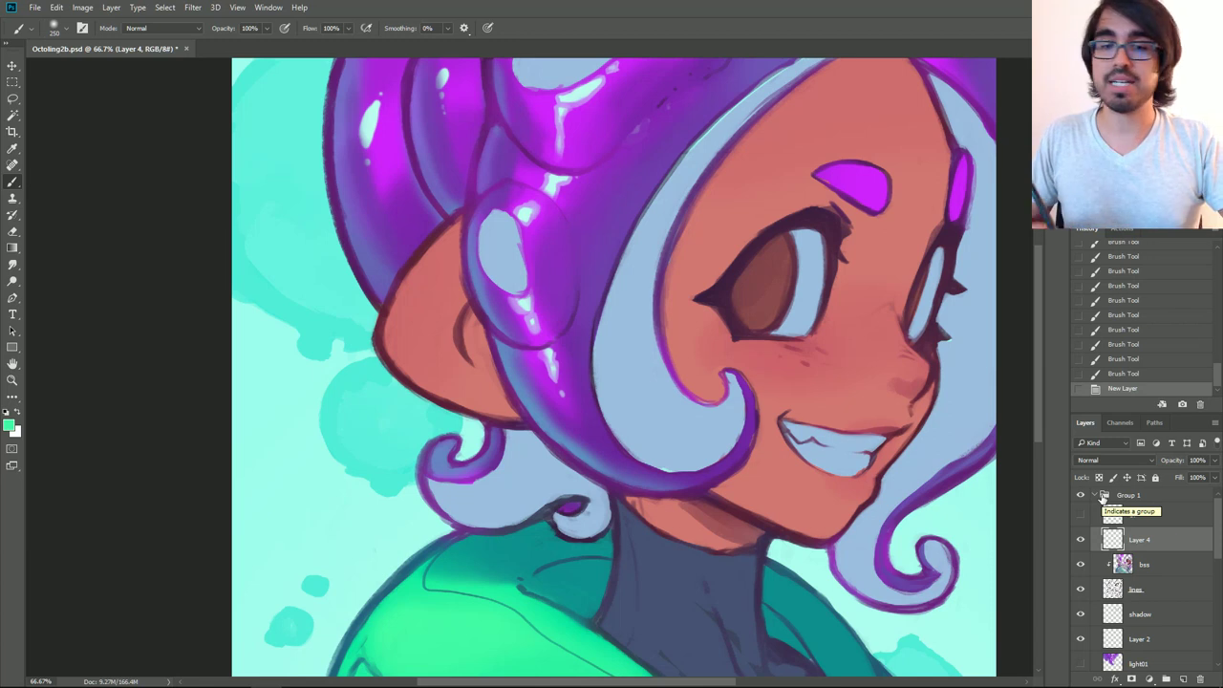
click(1108, 463)
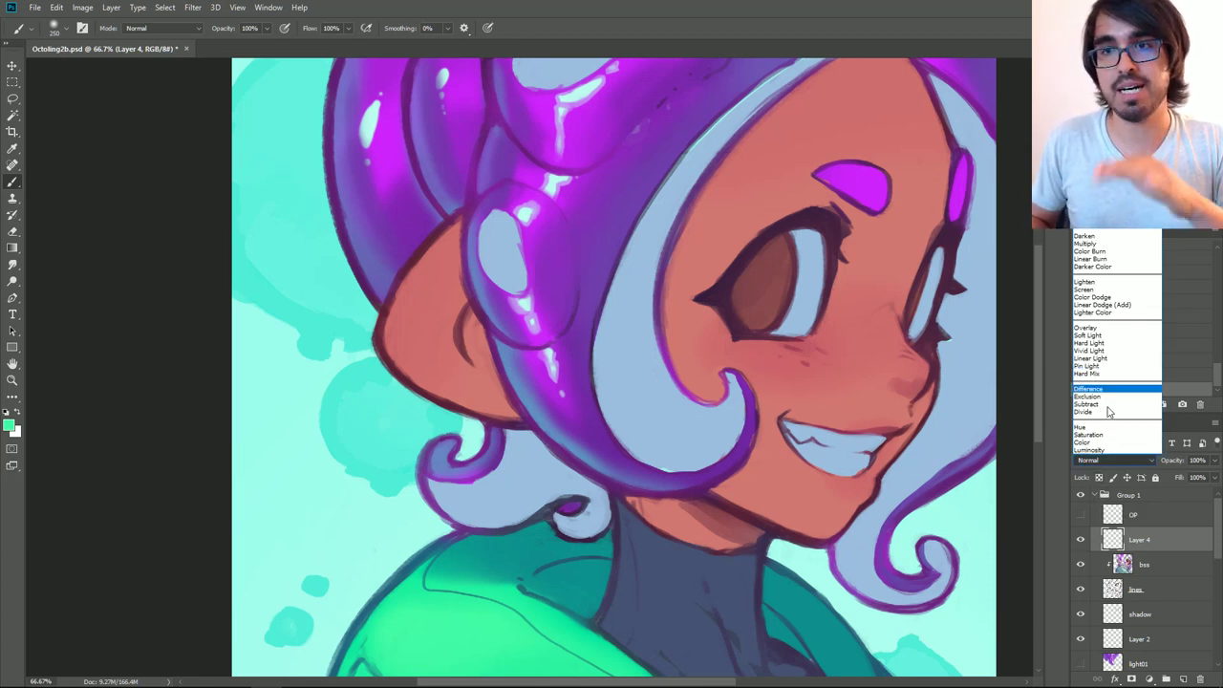
click(1090, 343)
Step: Sample the edge of the hair highlight and adjust the foreground colour to a light purple for the brush
alt+click(585, 95)
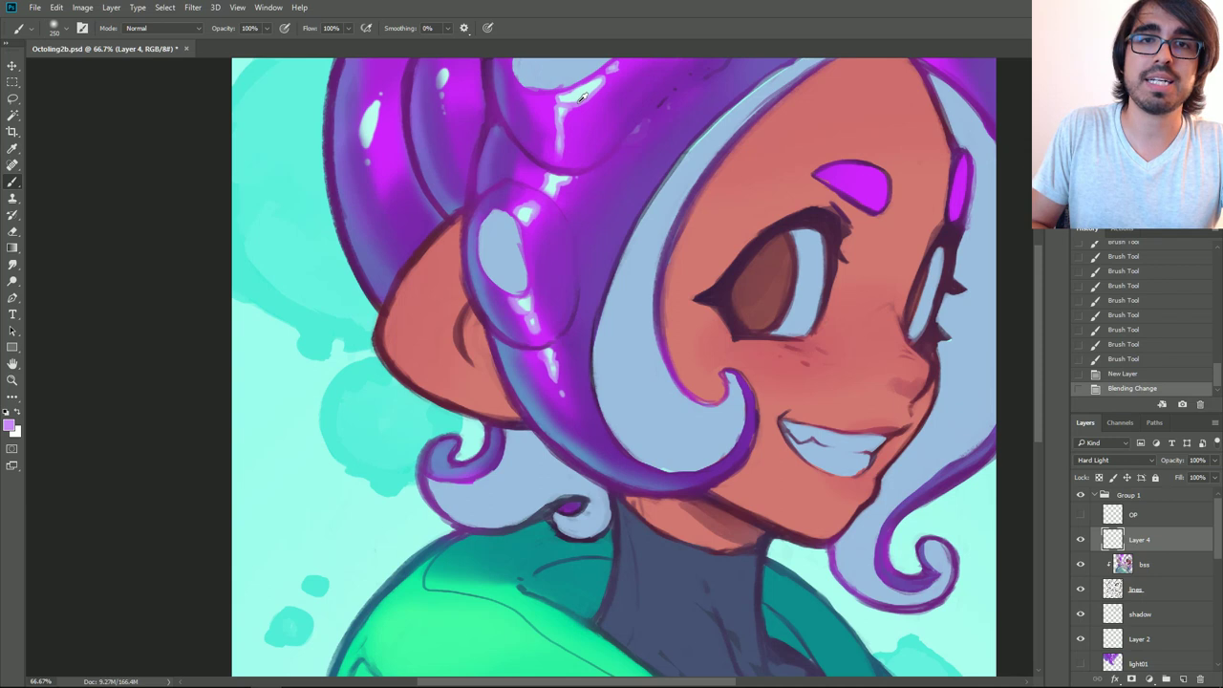
click(8, 426)
click(900, 255)
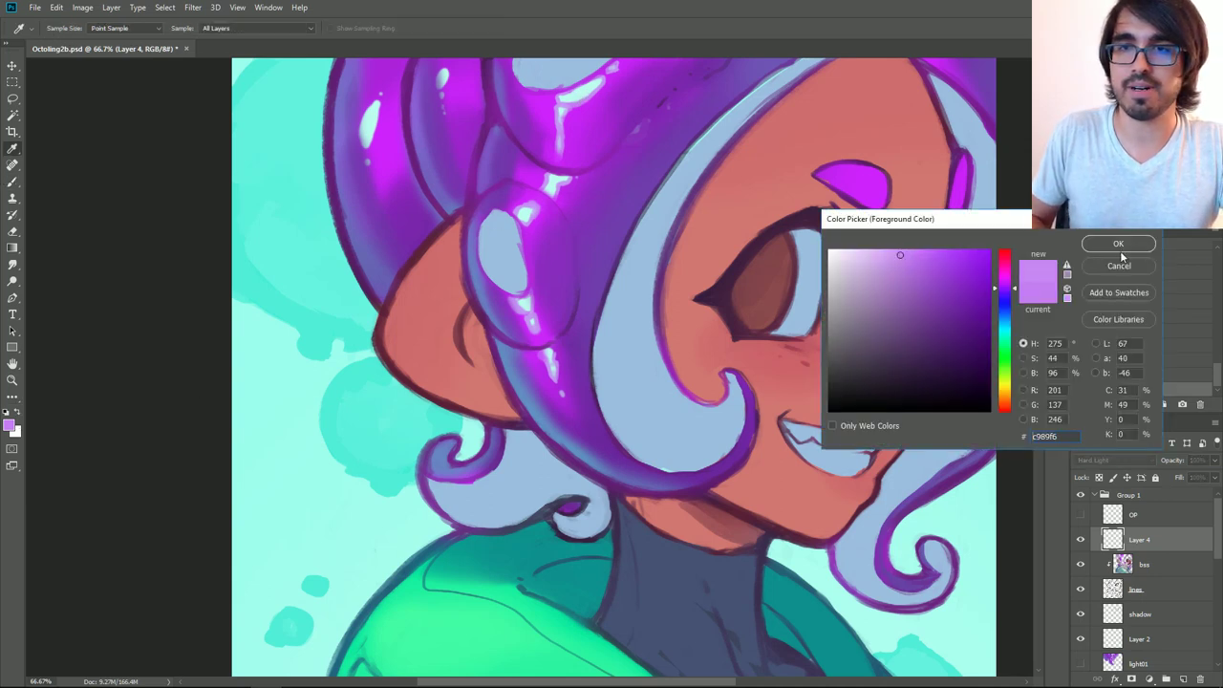
click(574, 99)
click(577, 96)
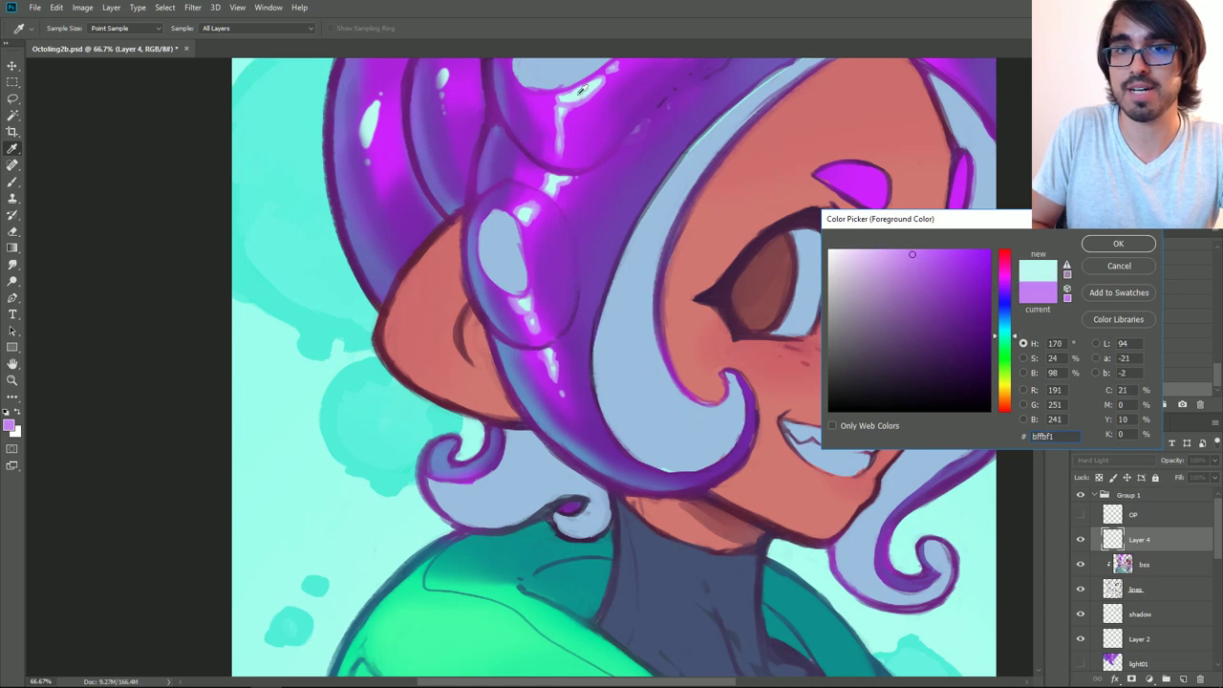
click(578, 102)
click(577, 97)
click(580, 99)
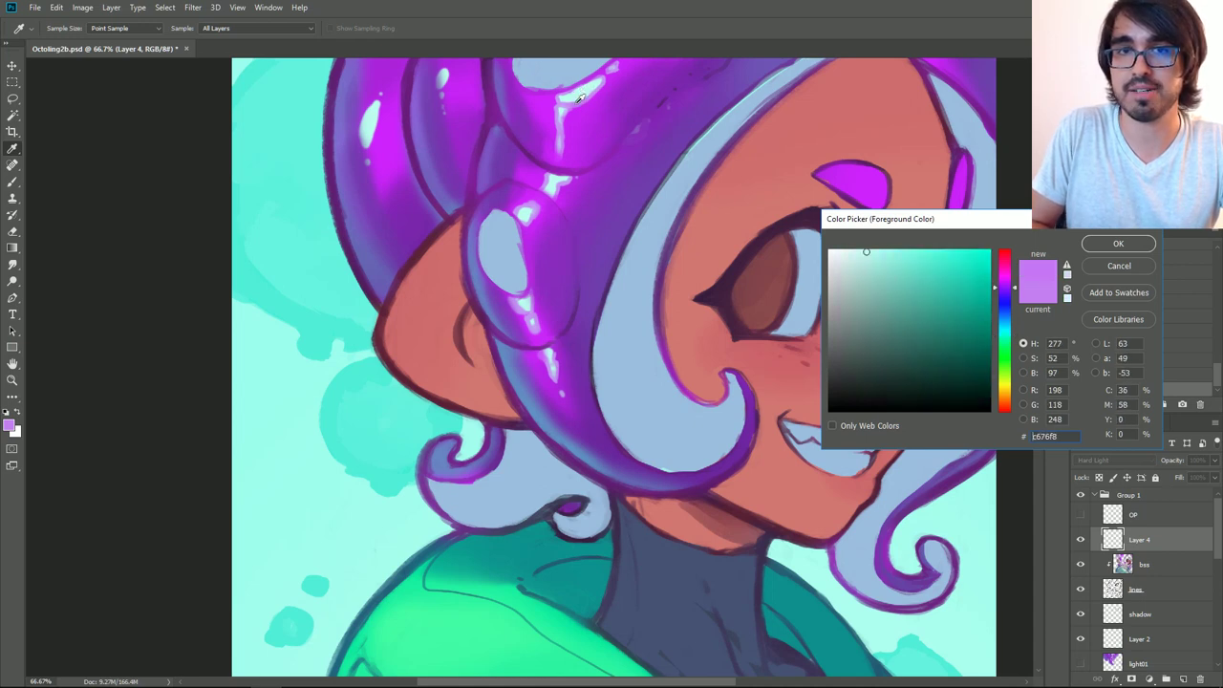
drag(908, 255, 891, 255)
click(1116, 244)
key(b)
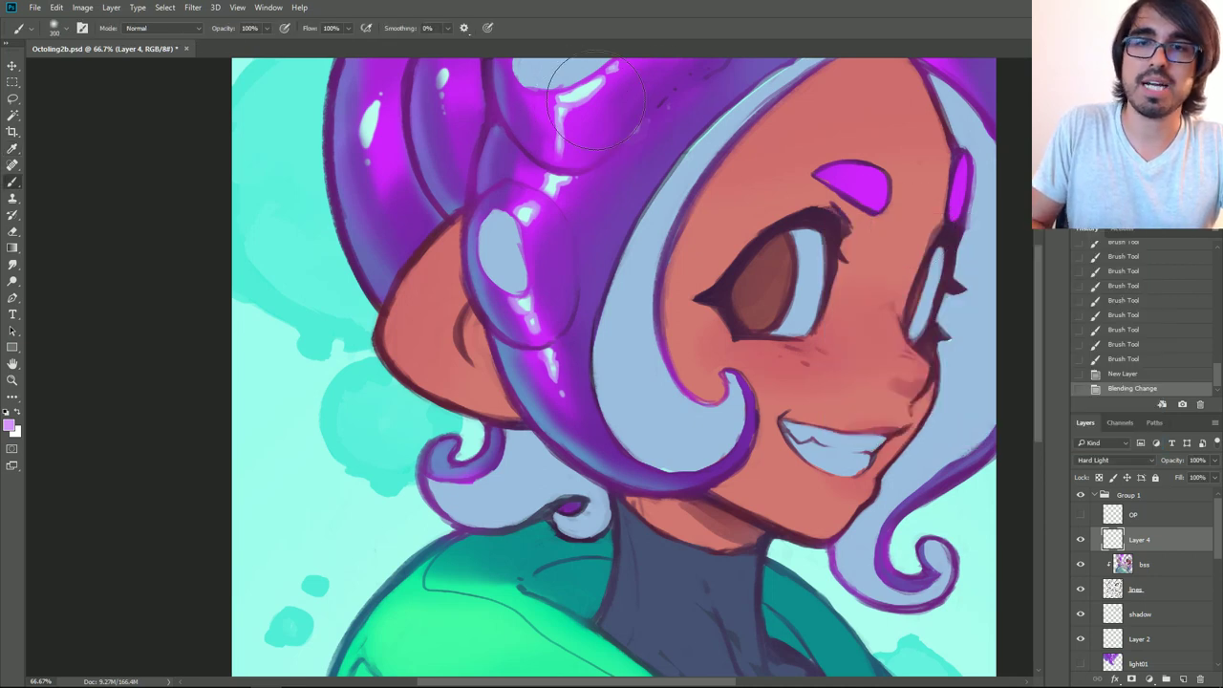
Step: Paint a soft light-purple glow over the highlight on the uppermost hair bump, starting with brush size 400 and reducing it
key(bracketright)
key(bracketright)
key(bracketright)
key(bracketright)
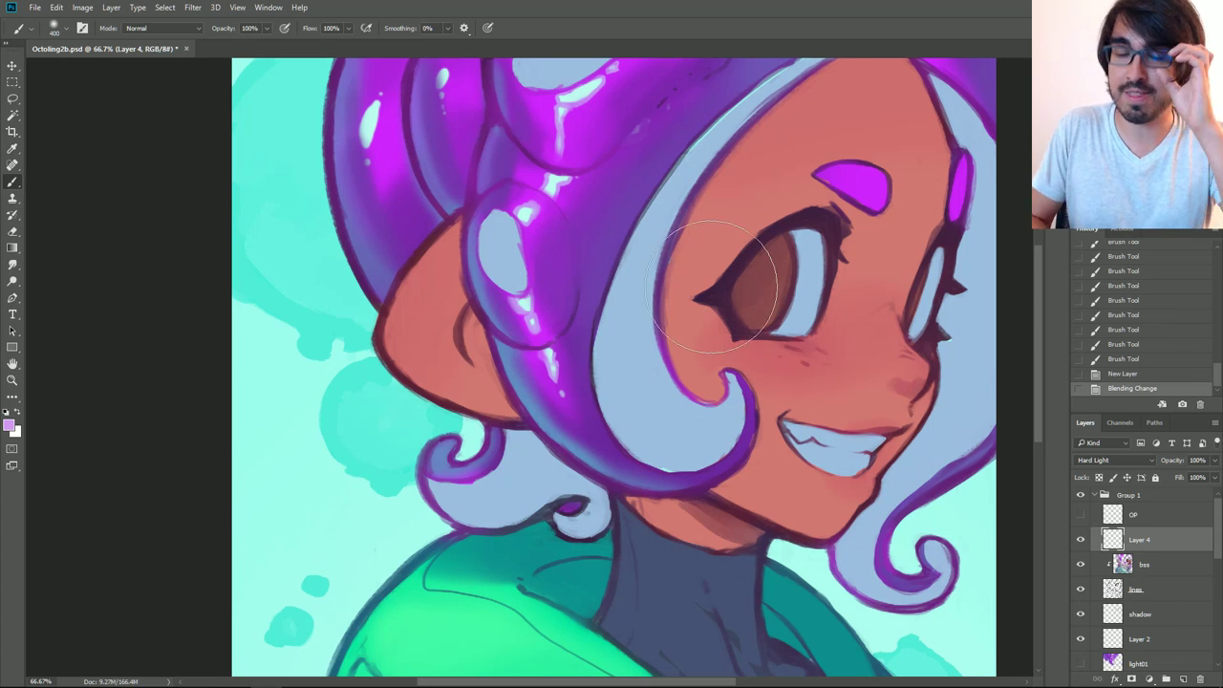
click(580, 98)
click(579, 96)
key(bracketleft)
key(bracketleft)
key(bracketleft)
key(bracketleft)
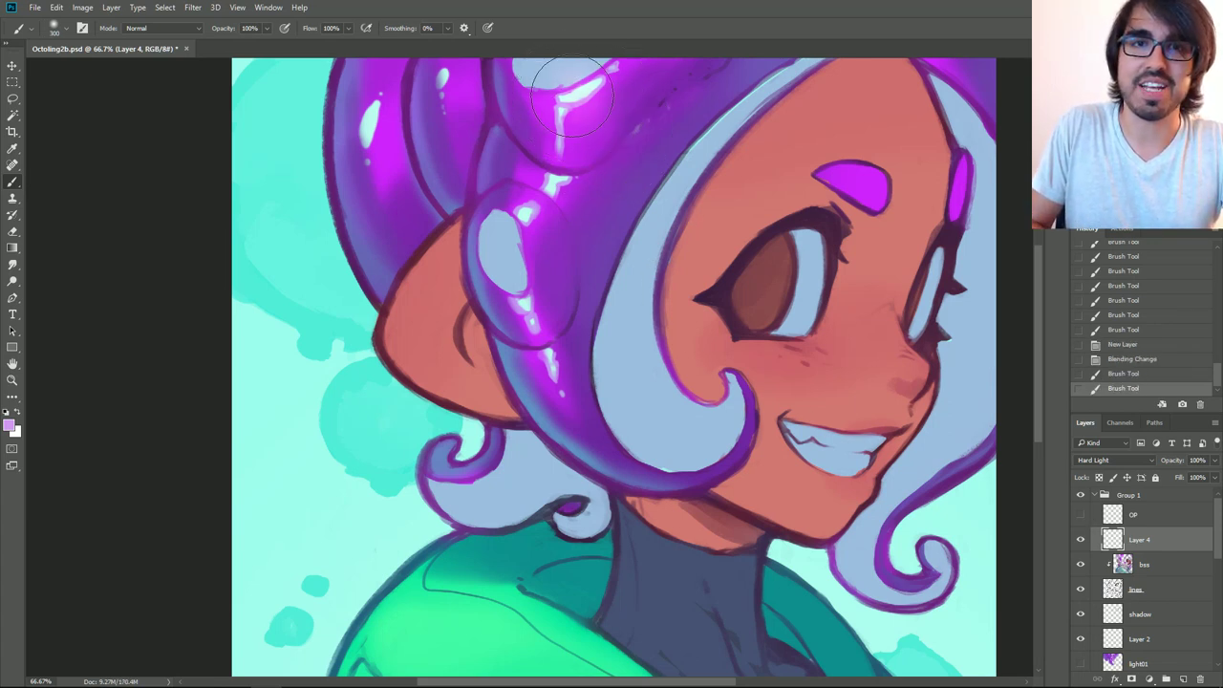
click(577, 95)
drag(581, 93, 602, 78)
click(615, 70)
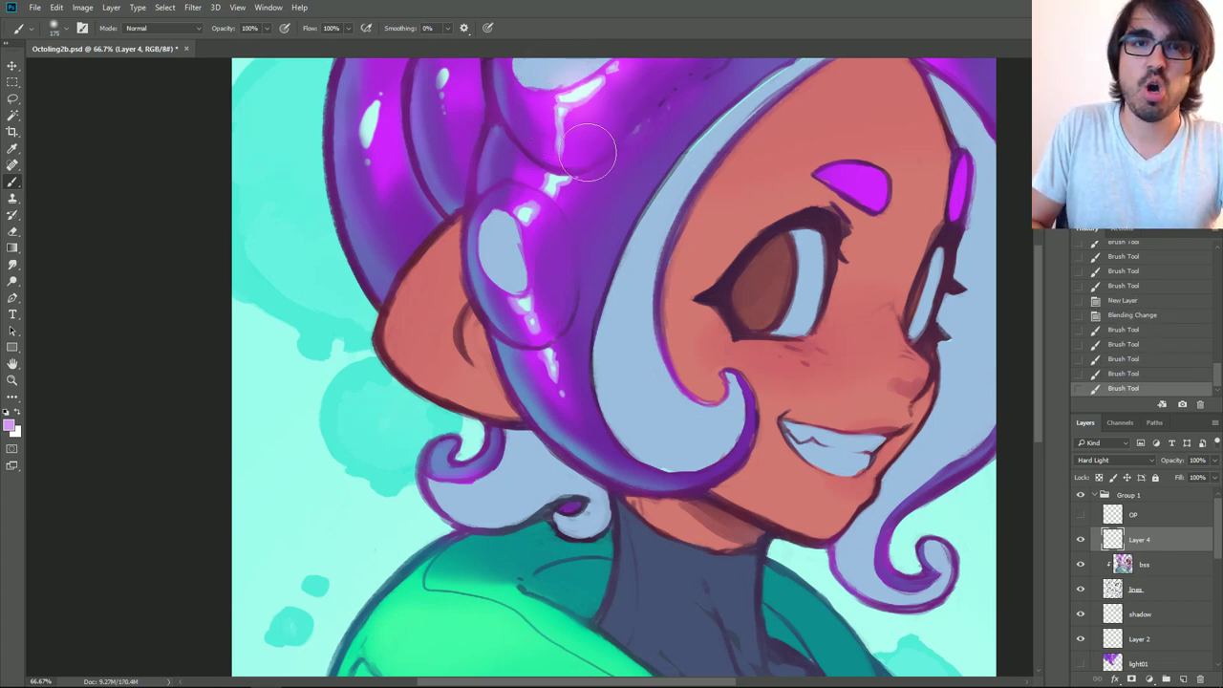
Step: Add small light-purple glows over the highlights on the round hair bump, the strand below it and the rear tentacle
click(523, 218)
click(554, 185)
key(bracketleft)
click(523, 301)
key(bracketleft)
key(bracketleft)
click(530, 325)
click(552, 354)
click(552, 354)
key(bracketright)
key(bracketright)
click(370, 123)
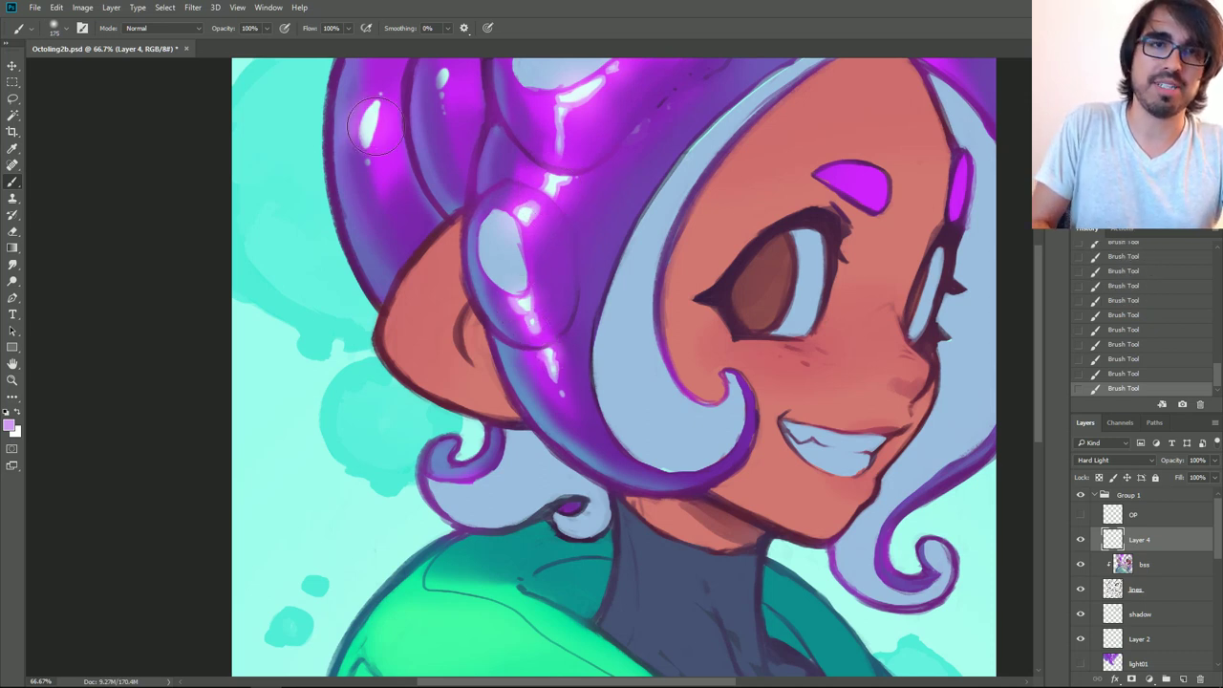
Step: Sample the pale highlight colour and brighten the glows on the upper and round hair bumps, reducing the brush to 125
alt+click(370, 129)
key(bracketright)
key(bracketright)
key(bracketright)
key(bracketright)
key(bracketright)
click(580, 89)
key(ctrl+z)
key(bracketleft)
key(bracketleft)
key(bracketleft)
click(579, 93)
click(528, 211)
key(ctrl+z)
key(bracketleft)
key(bracketleft)
click(523, 215)
click(526, 305)
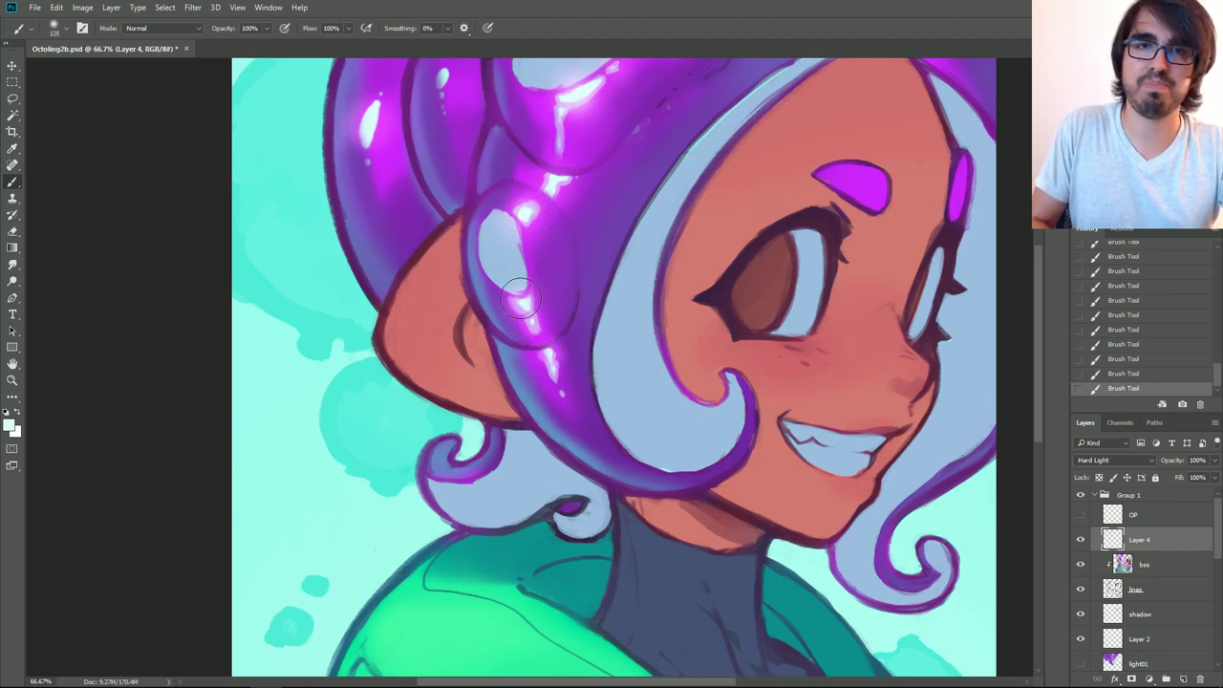
Step: Try a pale glow on the rear tentacle's highlight with brush size 200 and undo it
key(bracketright)
key(bracketright)
click(368, 126)
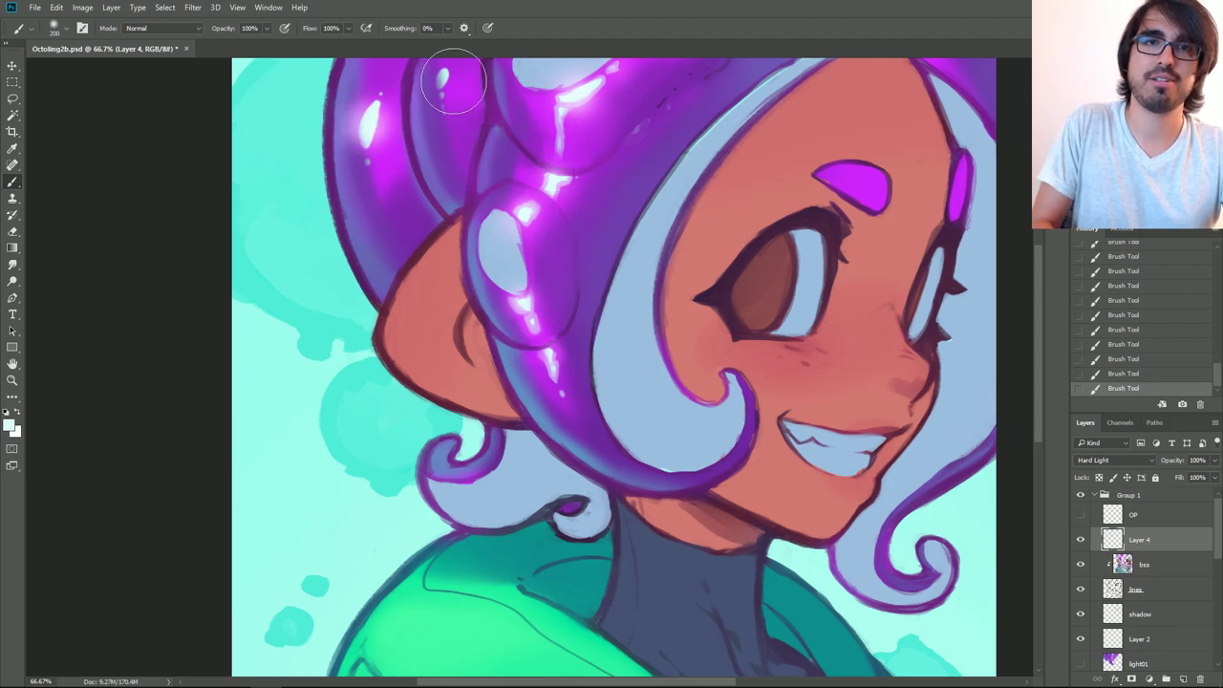
key(ctrl+z)
key(bracketleft)
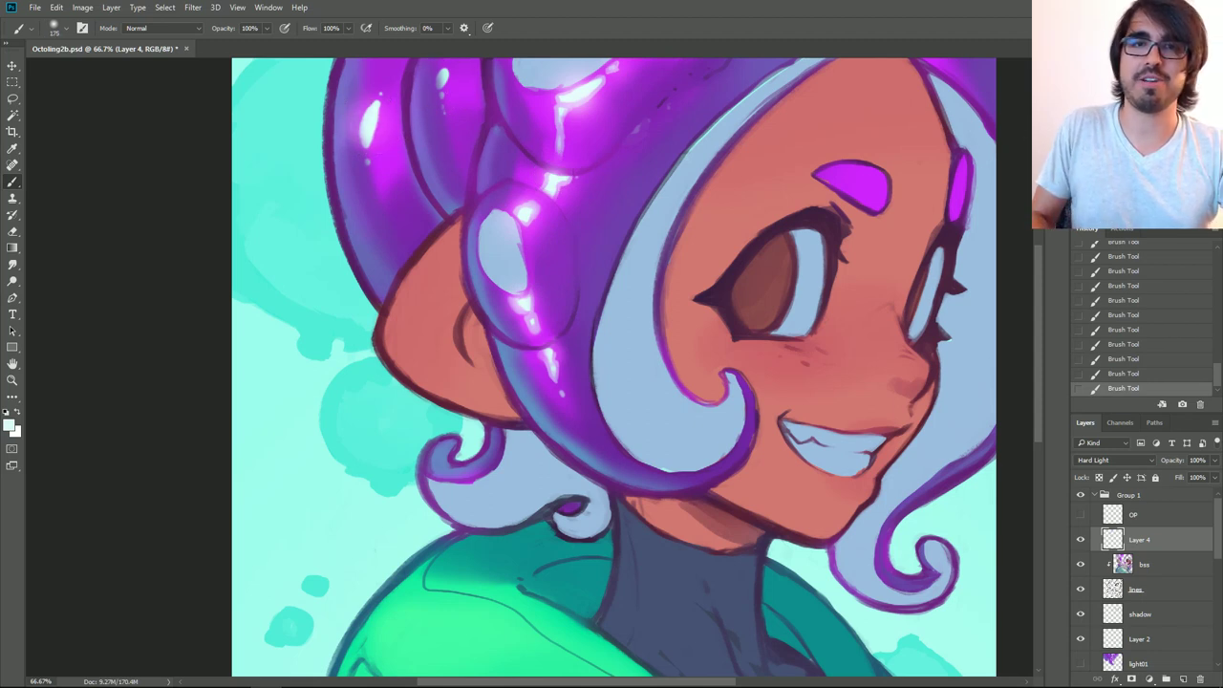
Step: Compare the whole painting with the Hard Light glow layer hidden and shown
key(ctrl+minus)
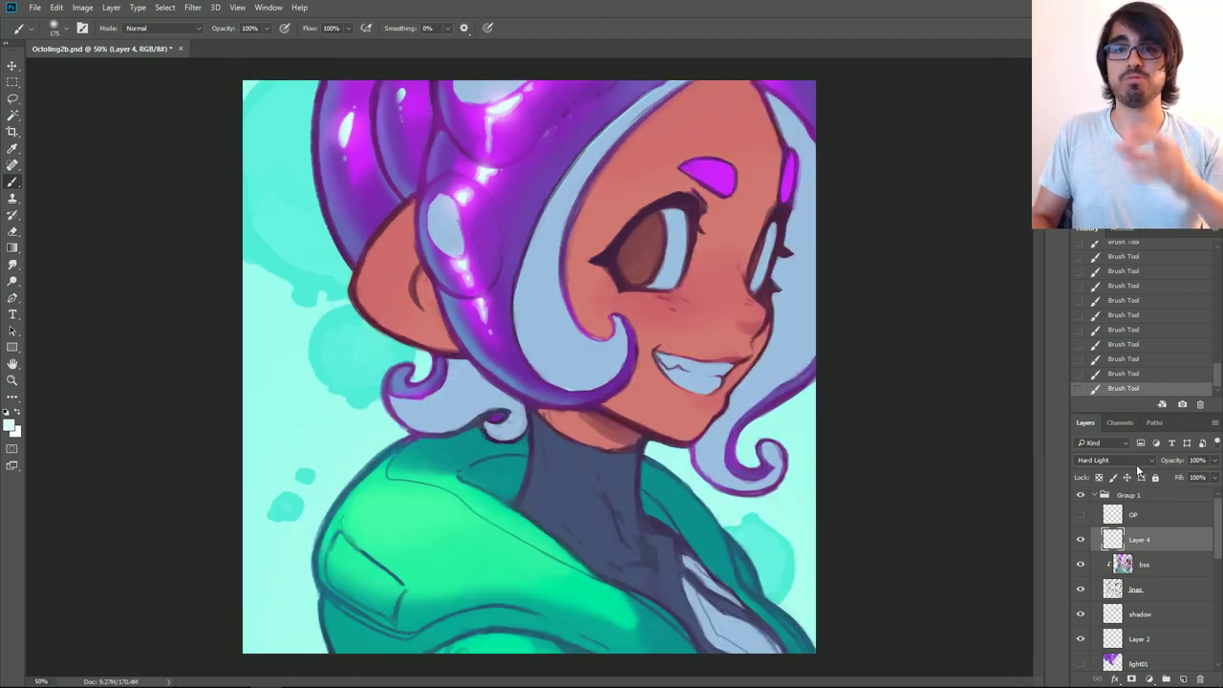
click(1081, 542)
click(1081, 542)
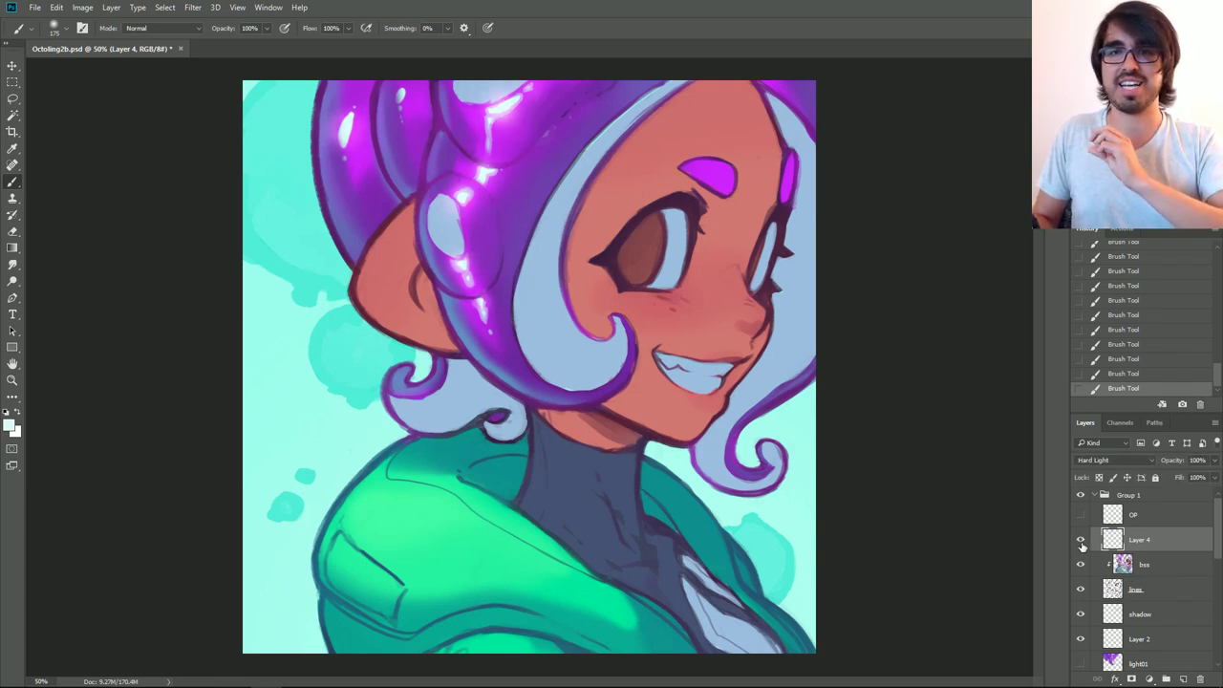
click(1082, 541)
click(1082, 541)
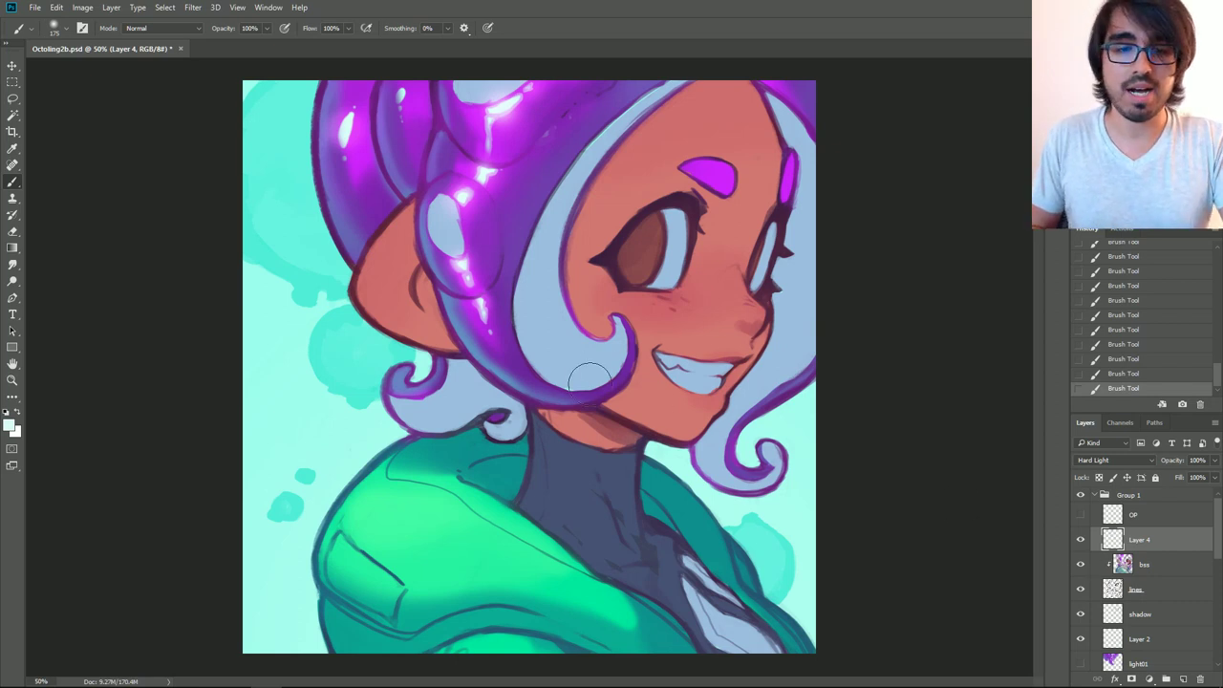
Step: Fill the white layer with light blue #8eccdc, adjusted from the colour sampled on the front white lock
alt+click(551, 348)
mouse_move(1217, 545)
mouse_down()
mouse_move(1214, 574)
mouse_move(1218, 560)
mouse_up()
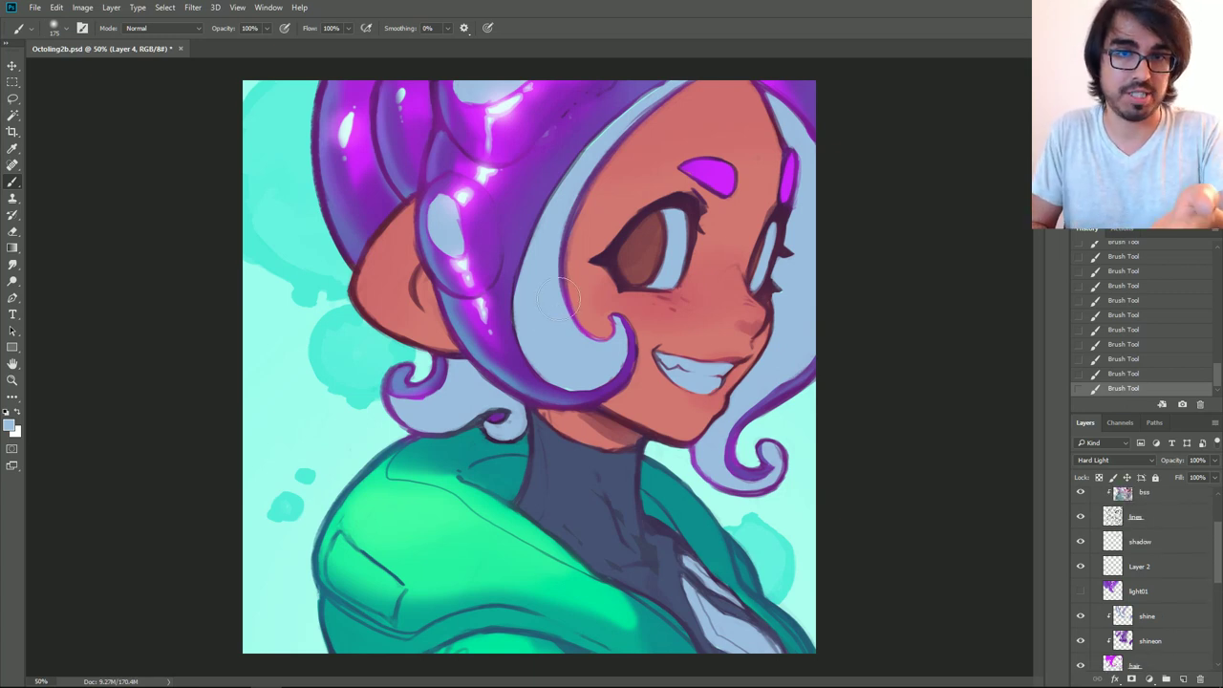
drag(1220, 552, 1219, 594)
click(1166, 542)
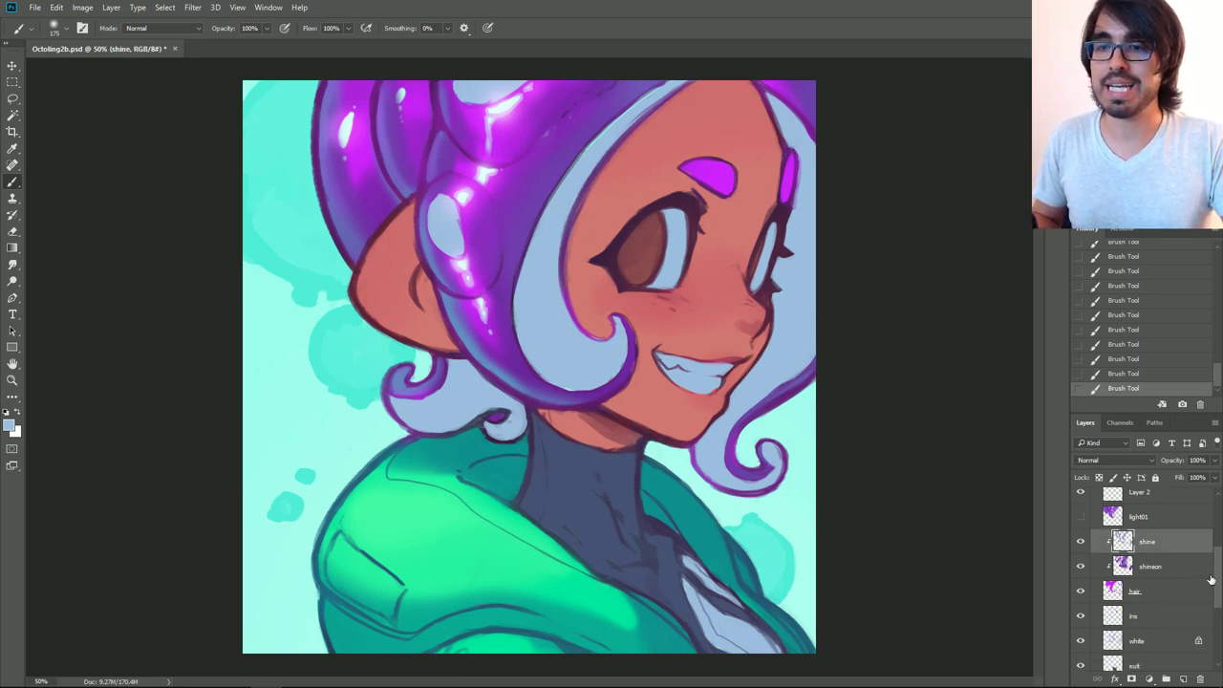
scroll(1211, 580, down, 3)
click(1152, 581)
click(10, 425)
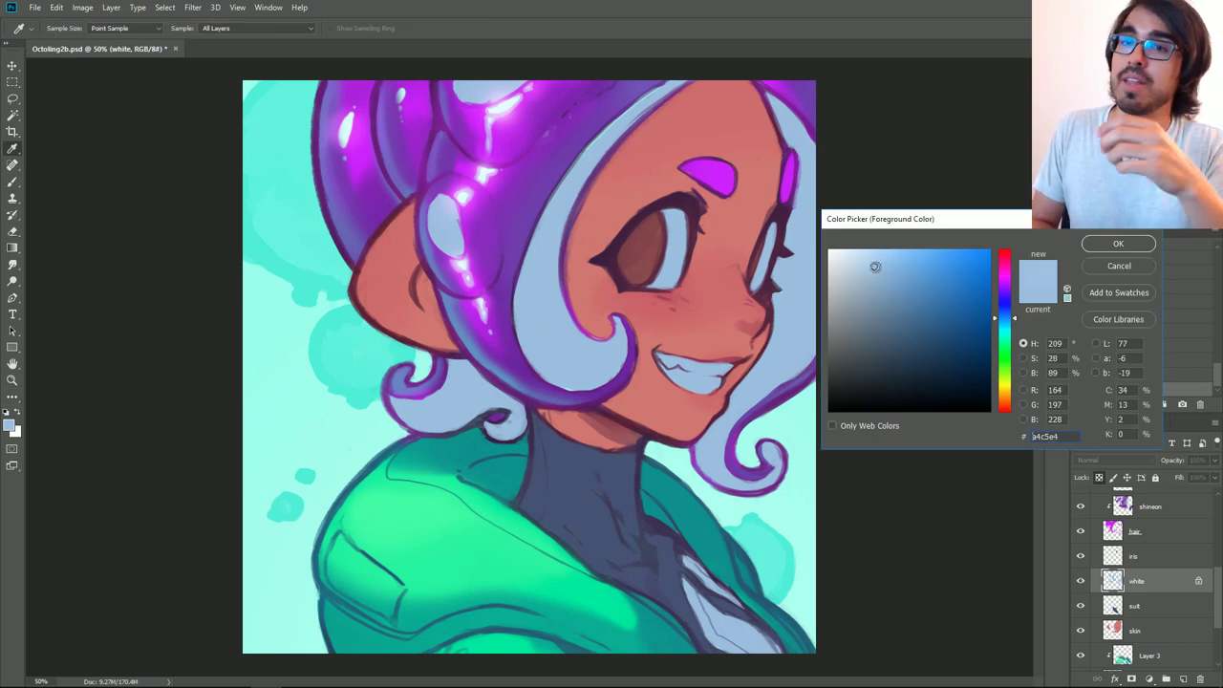
mouse_move(878, 271)
mouse_down()
mouse_move(800, 235)
mouse_move(864, 271)
mouse_up()
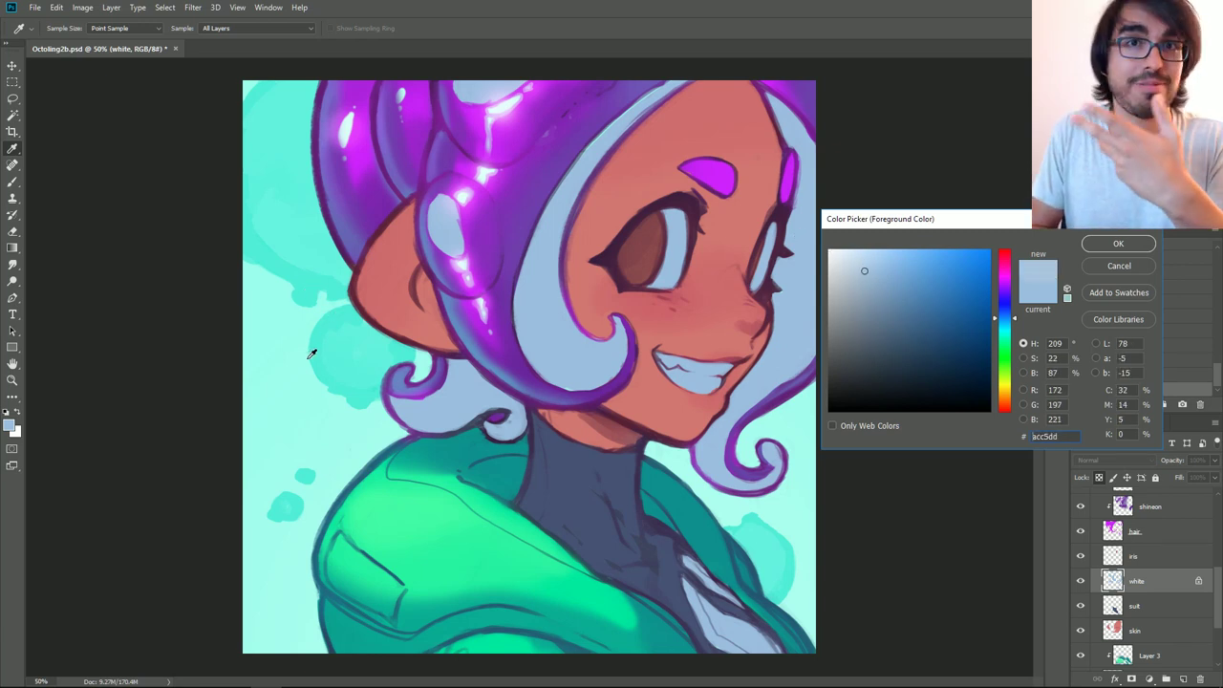
click(765, 332)
drag(886, 270, 880, 269)
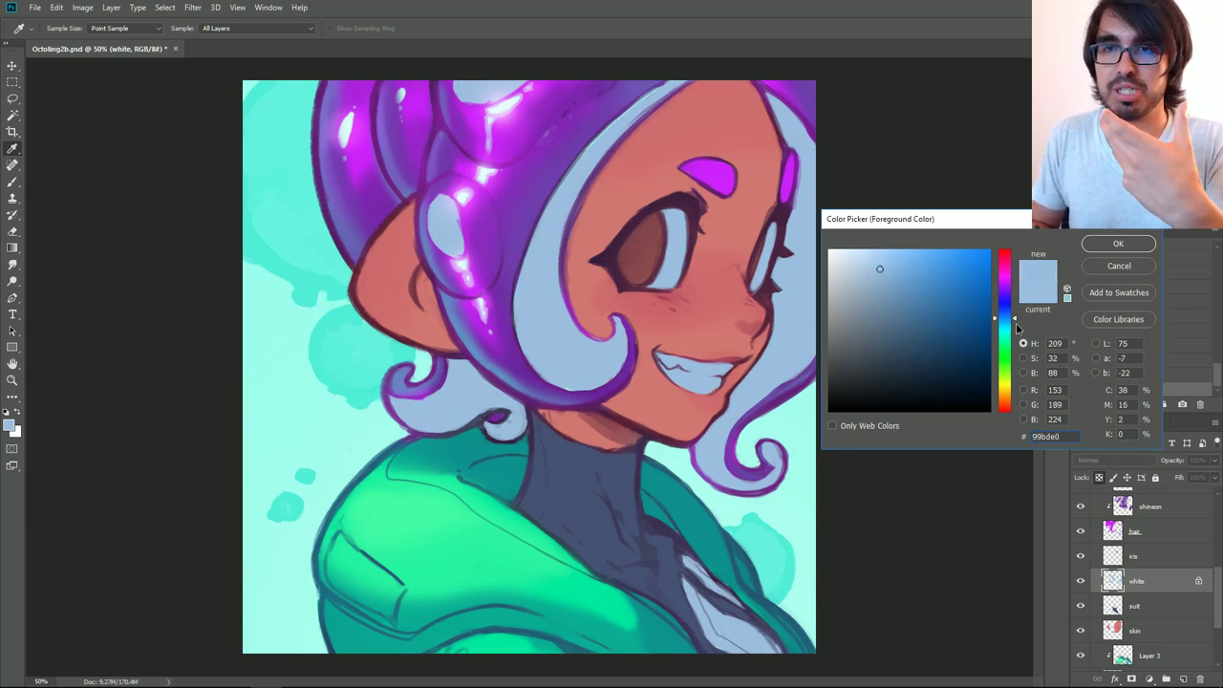
click(1017, 328)
click(887, 271)
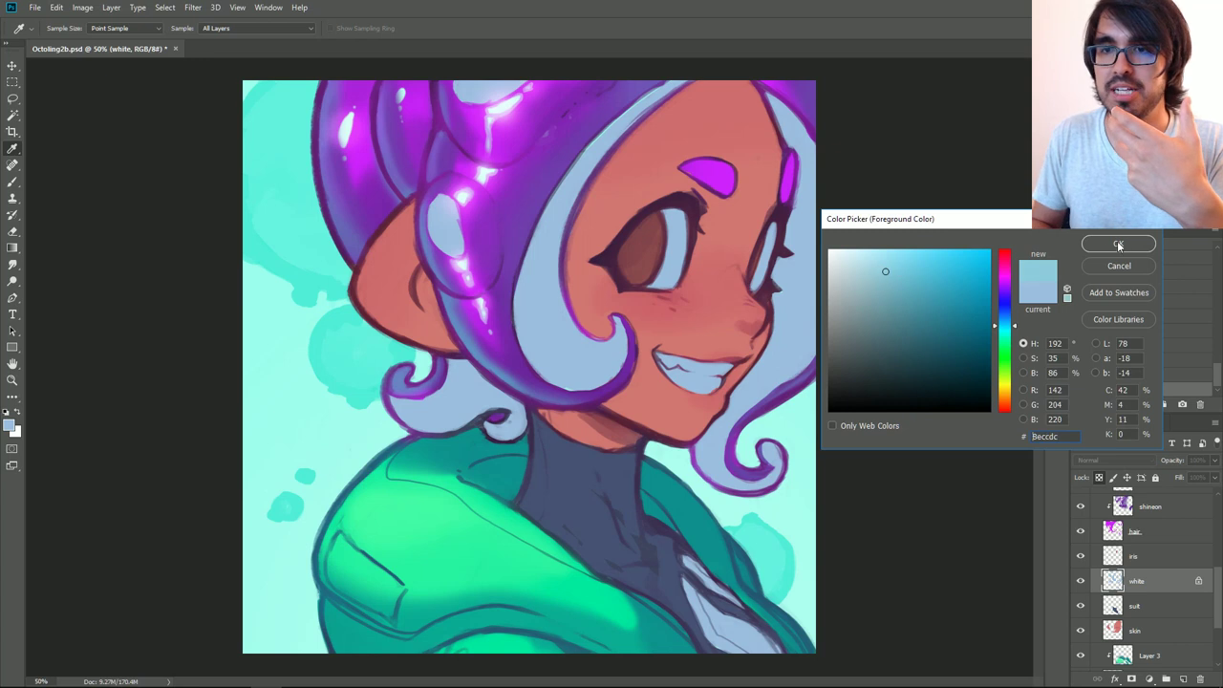
click(1119, 244)
key(shift+F5)
key(Return)
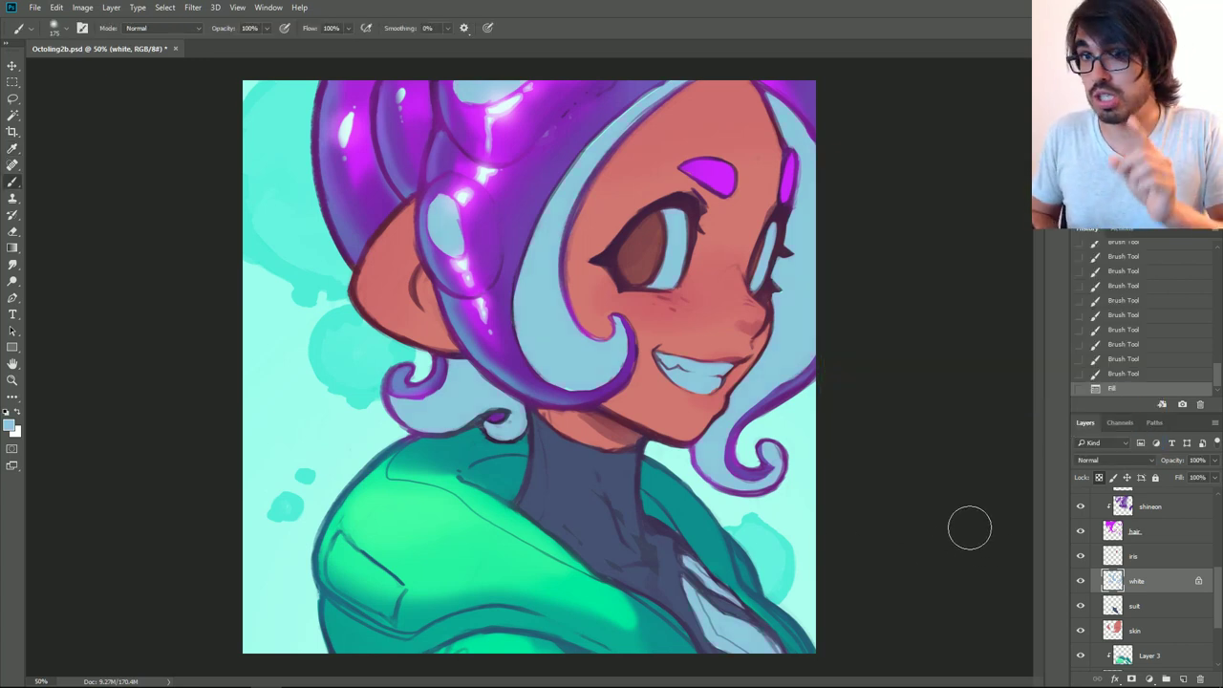
Step: Add a new layer named light above the white layer and set the brush size to 700
key(ctrl+shift+alt+n)
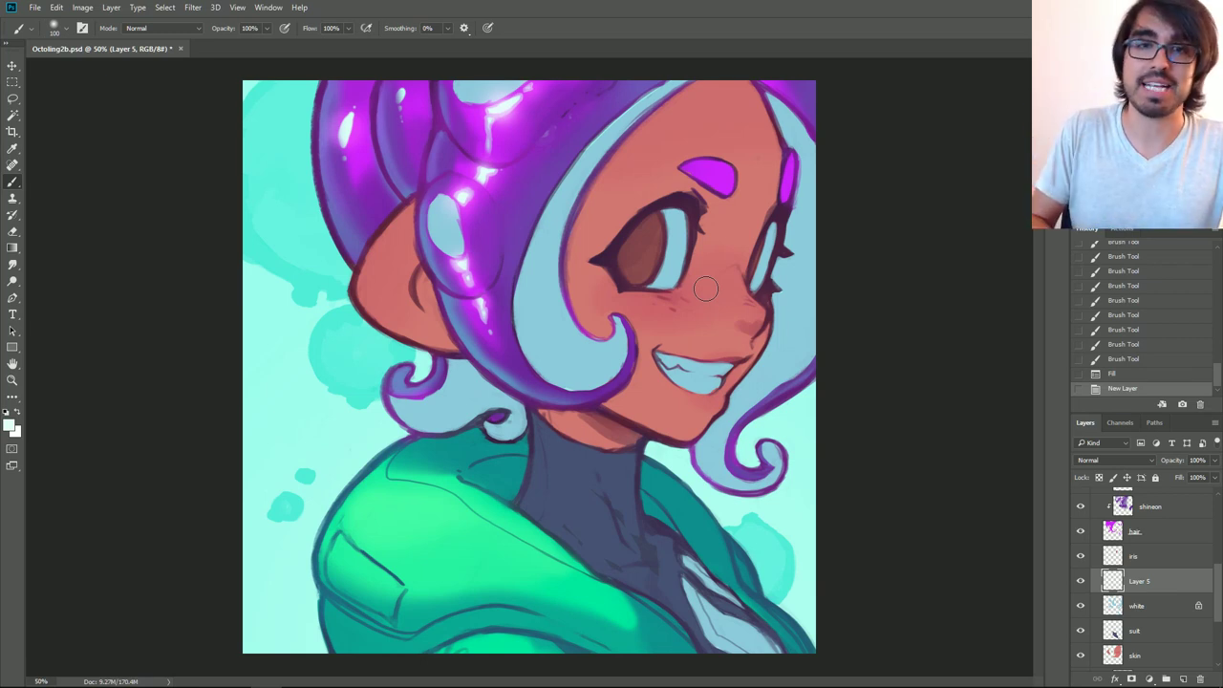
key(bracketright)
key(bracketright)
key(bracketright)
key(bracketright)
key(bracketright)
key(bracketright)
key(bracketright)
key(bracketright)
key(bracketright)
key(bracketright)
drag(570, 356, 589, 359)
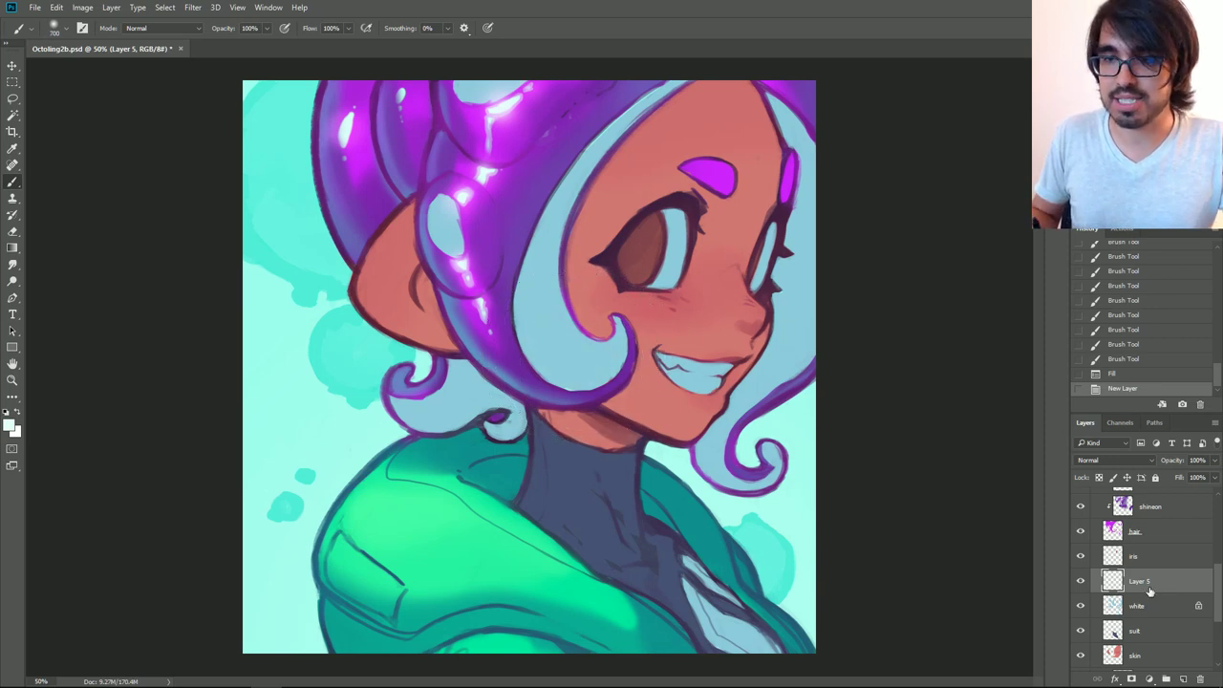
key(BackSpace)
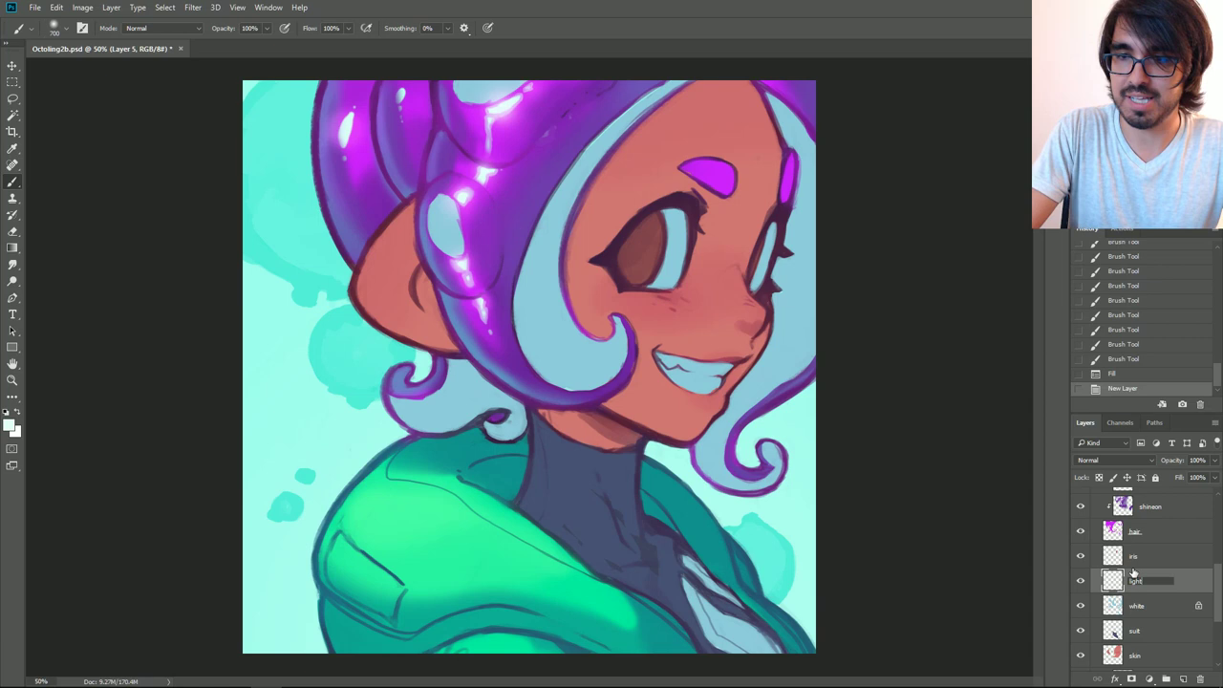
text(light)
key(Return)
Step: Undo a pale test stroke over the front lock and face, and clip the light layer to the white layer
mouse_move(545, 316)
mouse_down()
mouse_move(572, 332)
mouse_move(540, 297)
mouse_up()
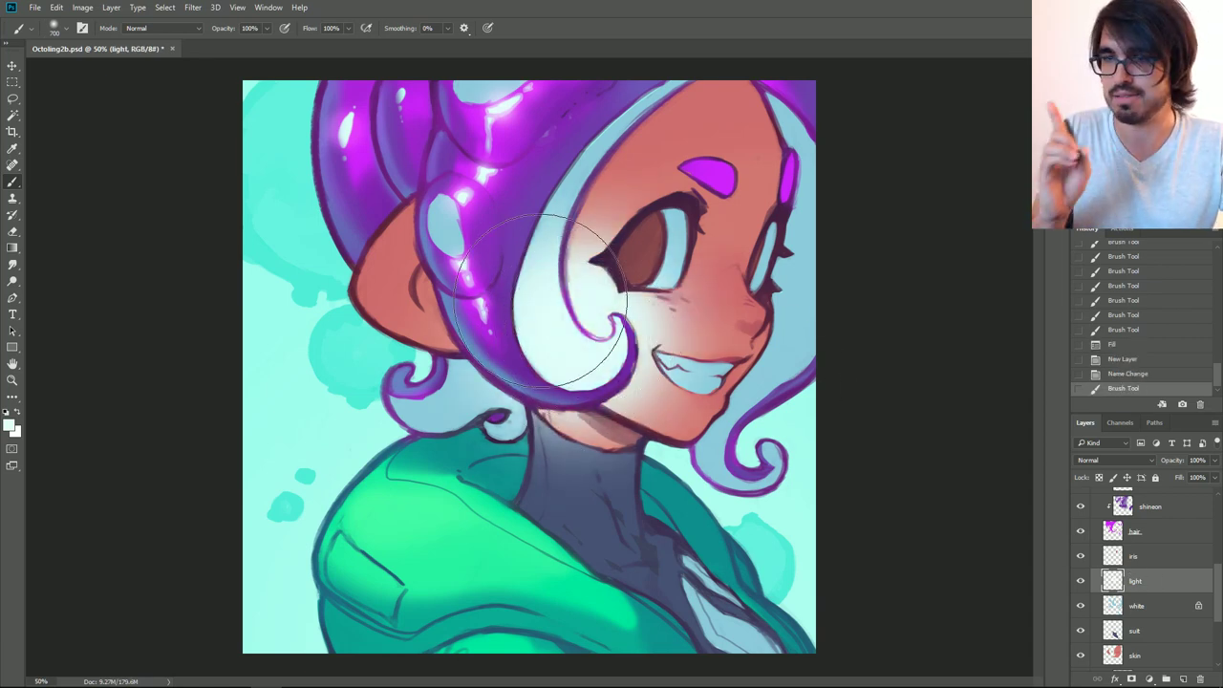
key(ctrl+z)
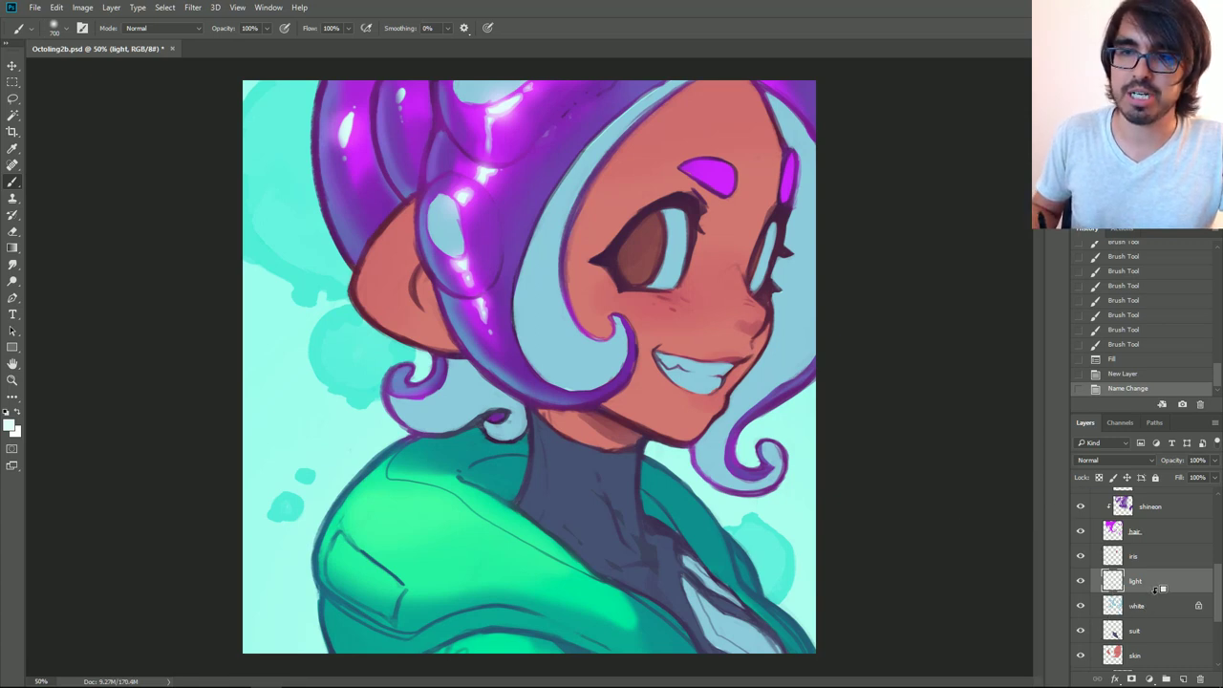
alt+click(1156, 589)
Step: Paint soft pale light on the front white lock and the far-side lock, enlarging the brush to 1000
drag(588, 368, 607, 345)
key(ctrl+z)
key(ctrl+z)
key(bracketright)
key(bracketright)
key(bracketright)
key(bracketleft)
key(bracketleft)
key(bracketleft)
drag(567, 326, 601, 239)
key(bracketright)
key(bracketright)
key(bracketright)
mouse_move(809, 342)
mouse_down()
mouse_move(833, 288)
mouse_move(780, 383)
mouse_move(851, 316)
mouse_up()
Step: Sample the pale aqua background and lighten the white areas near the chest and the curls behind the neck with progressively smaller brushes
alt+click(811, 445)
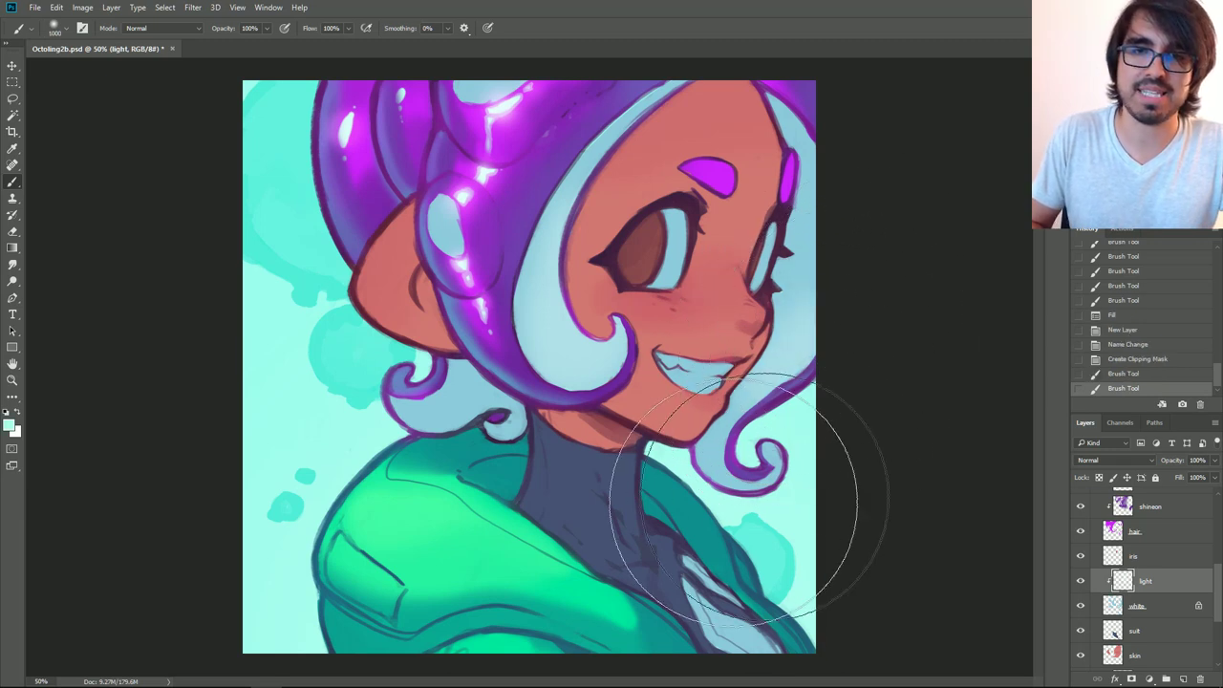
drag(734, 503, 761, 510)
key(bracketleft)
key(bracketleft)
key(bracketleft)
mouse_move(411, 445)
mouse_down()
mouse_move(427, 449)
mouse_move(368, 411)
mouse_move(394, 409)
mouse_up()
key(bracketleft)
key(bracketleft)
key(bracketleft)
key(bracketleft)
key(bracketleft)
key(bracketleft)
key(bracketleft)
drag(389, 408, 396, 419)
drag(508, 443, 495, 436)
drag(421, 417, 430, 413)
Step: Sample the near-white hair shine and dab small crisp highlights on the front lock's curl with a size 25 brush
alt+click(500, 109)
key(bracketleft)
key(bracketleft)
key(bracketleft)
key(bracketleft)
key(bracketleft)
key(bracketleft)
key(bracketleft)
key(bracketleft)
key(bracketleft)
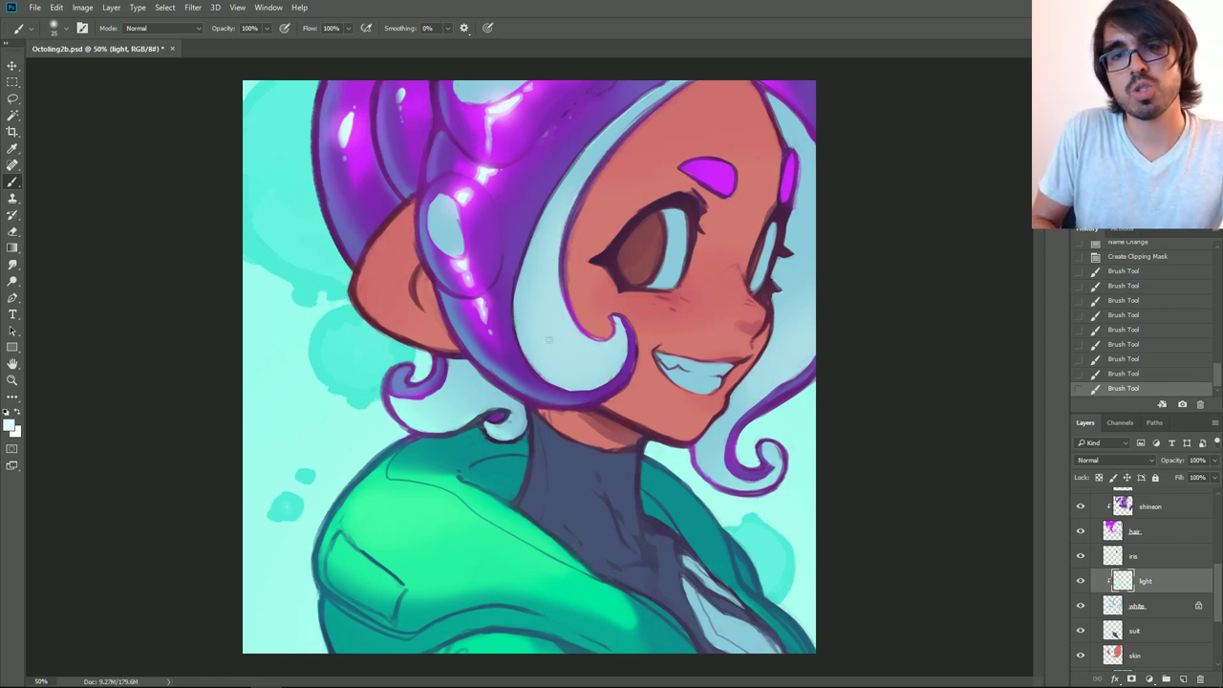
drag(598, 355, 594, 353)
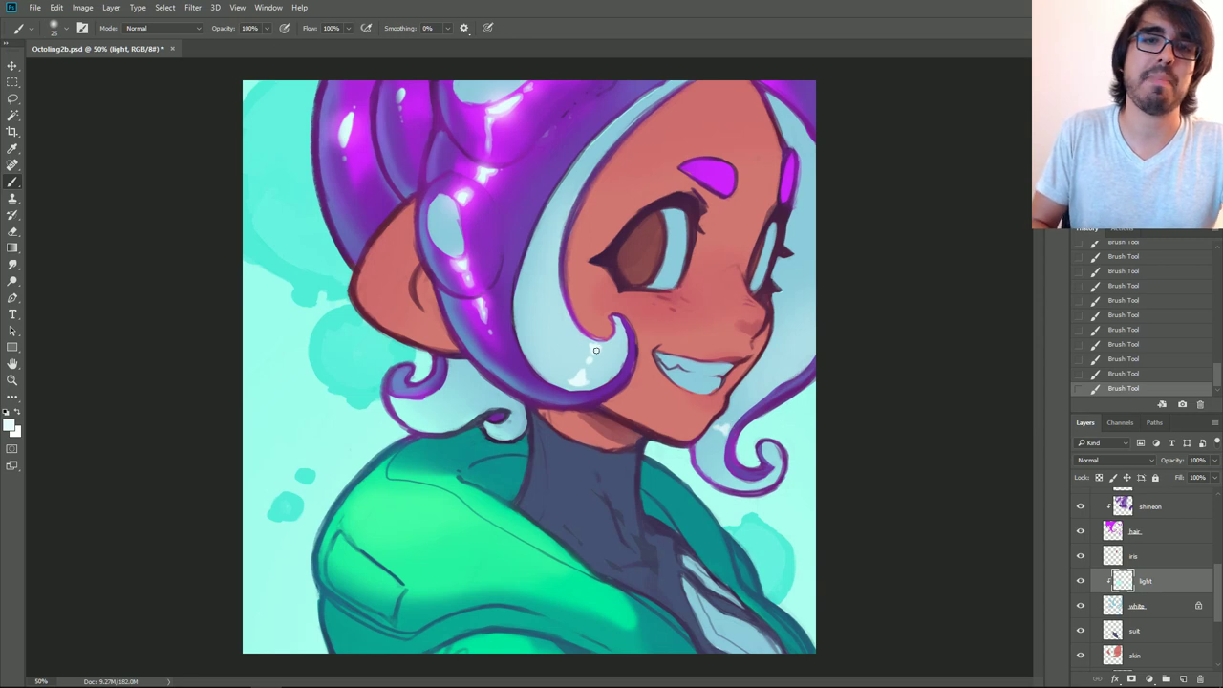
Step: Enlarge the brush to 60 and brighten the highlights at the bend of the front lock
key(bracketright)
key(bracketright)
key(bracketright)
key(bracketright)
key(bracketright)
key(bracketright)
key(bracketright)
key(bracketright)
key(bracketright)
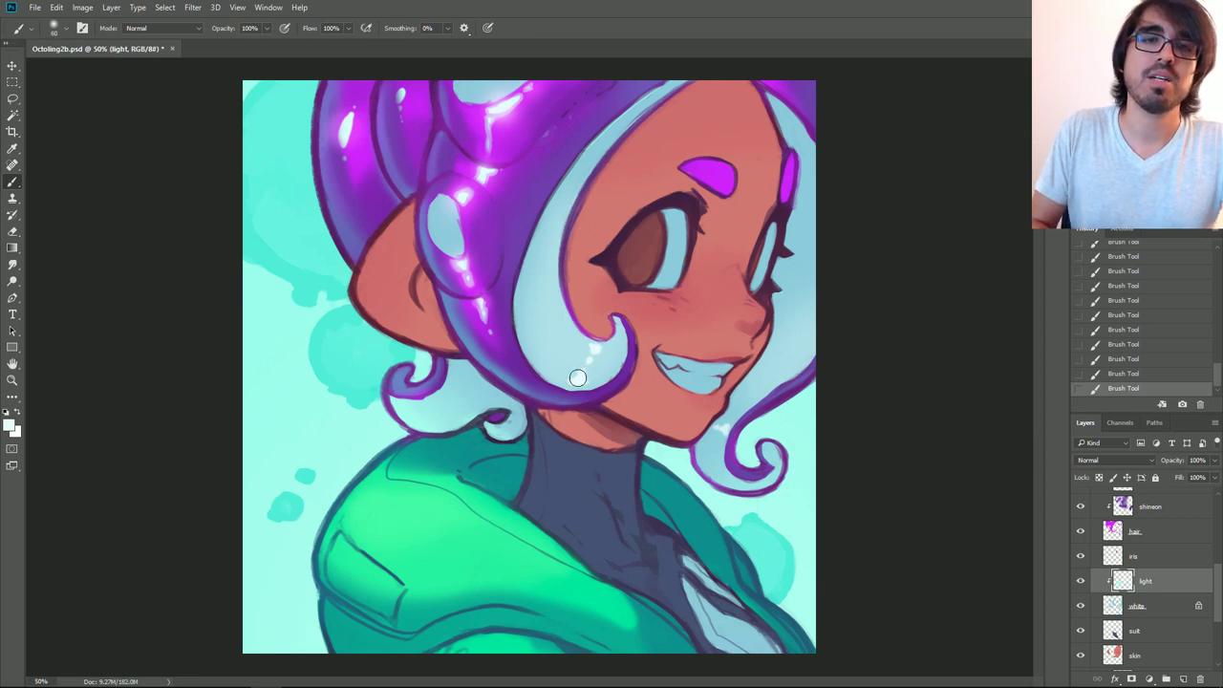
Step: Reduce the brush to 10 and paint small near-white highlights on the pale oval patches of the purple hair
key(bracketleft)
key(bracketleft)
key(bracketleft)
key(bracketleft)
key(bracketleft)
key(bracketleft)
key(bracketleft)
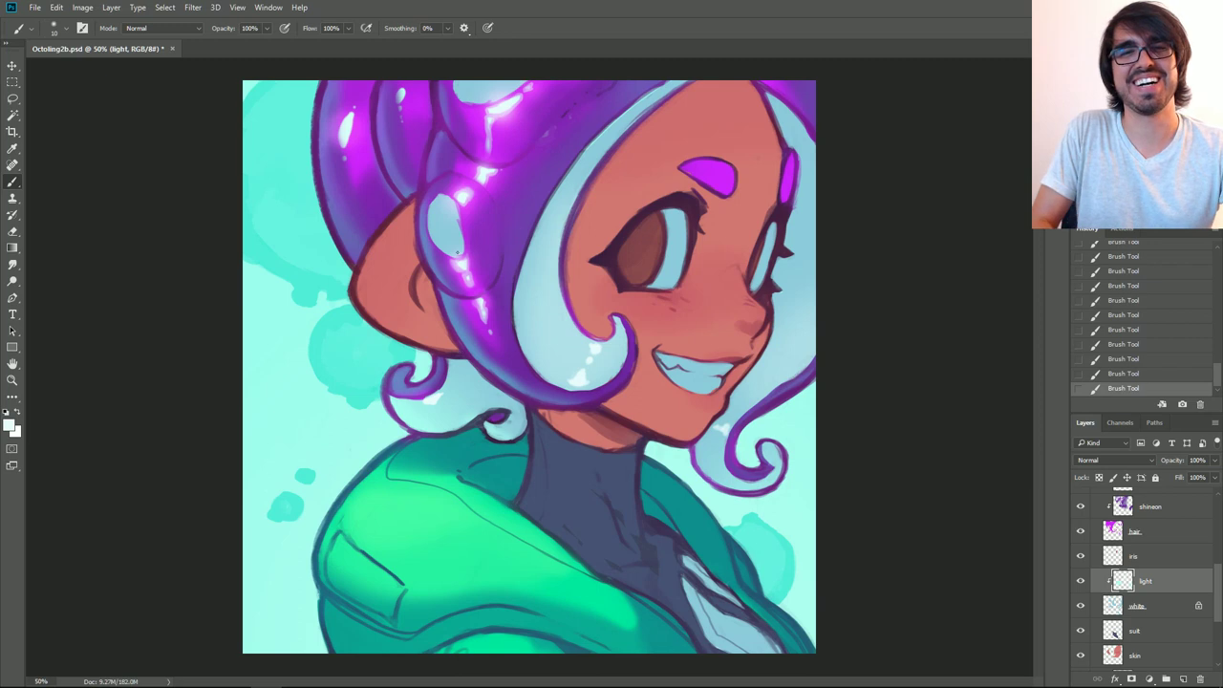
key(bracketleft)
key(bracketleft)
key(bracketleft)
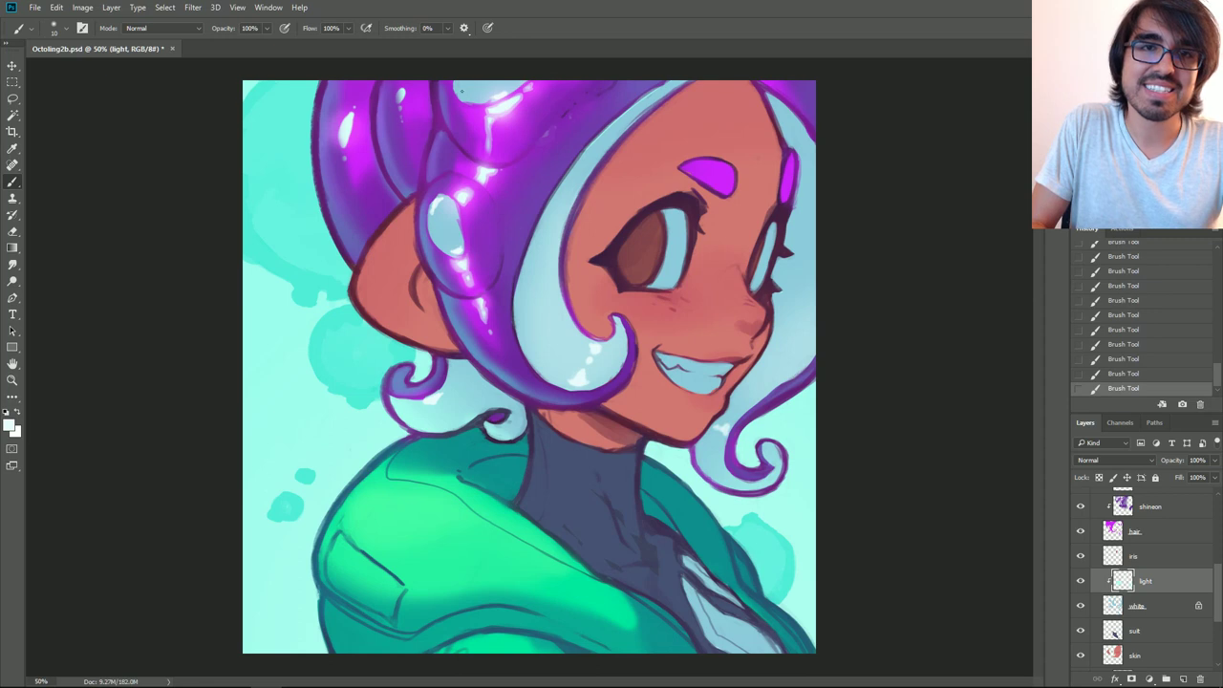
Step: Add soft glows around the new highlights on the oval patch and the front lock's curl, using brush sizes 150 to 250
key(bracketright)
key(bracketright)
key(bracketright)
key(bracketright)
key(bracketright)
key(bracketright)
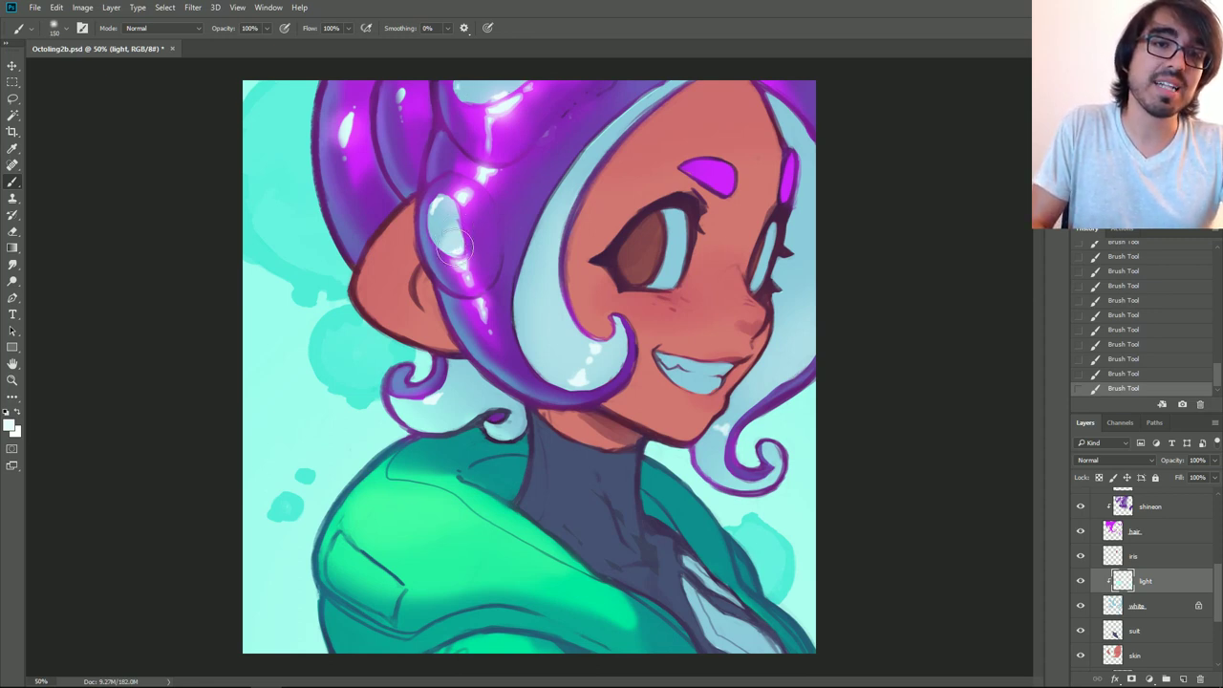
key(bracketright)
key(bracketright)
key(bracketright)
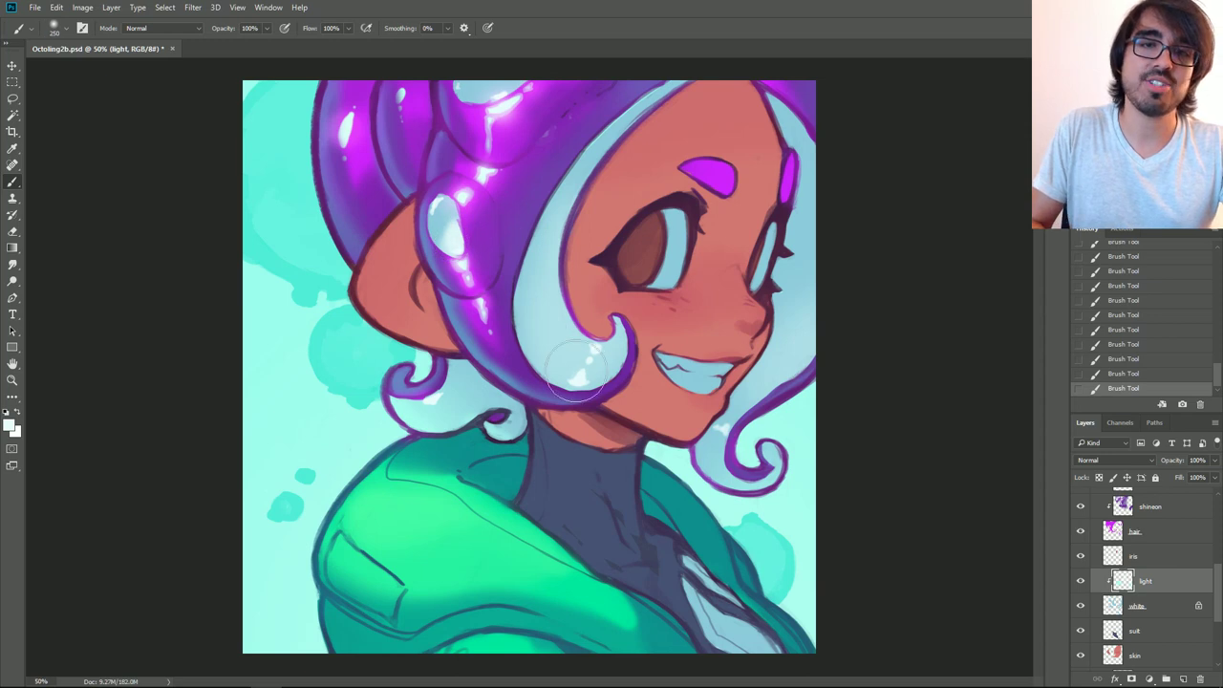
key(bracketleft)
key(bracketleft)
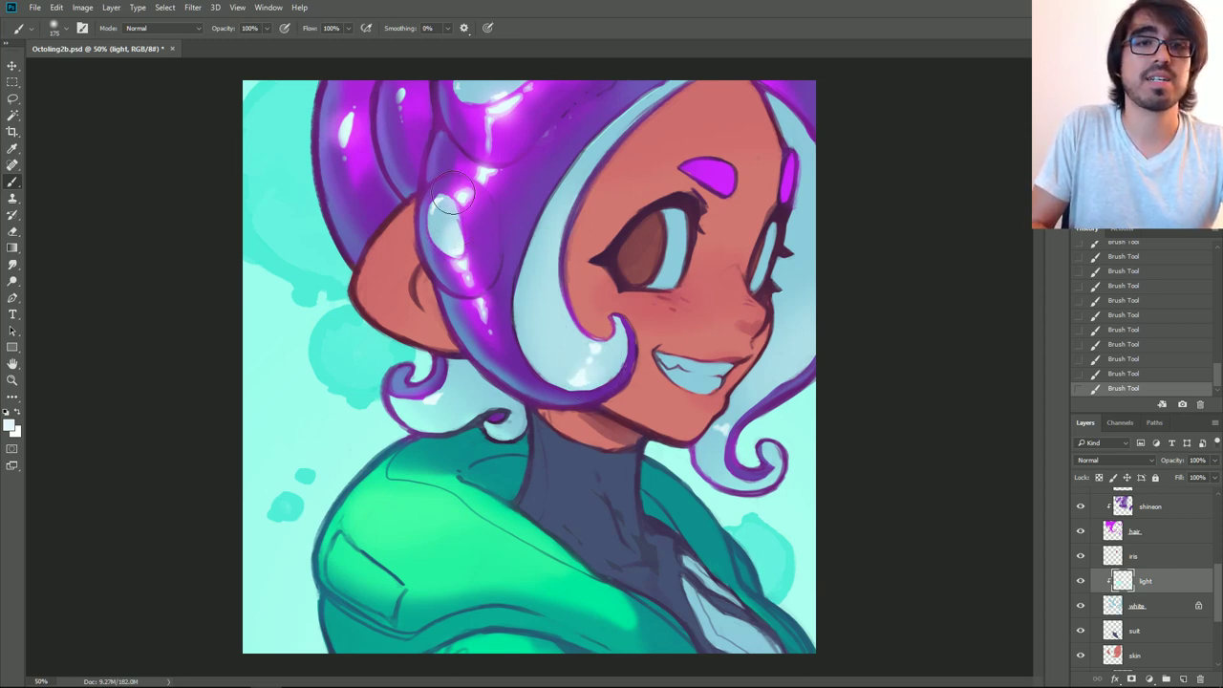
Step: Paint thin near-white highlights along the upper outer edge of the front lock with a size 15 brush
alt+click(595, 348)
key(bracketleft)
key(bracketleft)
key(bracketleft)
key(bracketleft)
key(bracketleft)
key(bracketleft)
key(bracketleft)
key(bracketleft)
key(bracketleft)
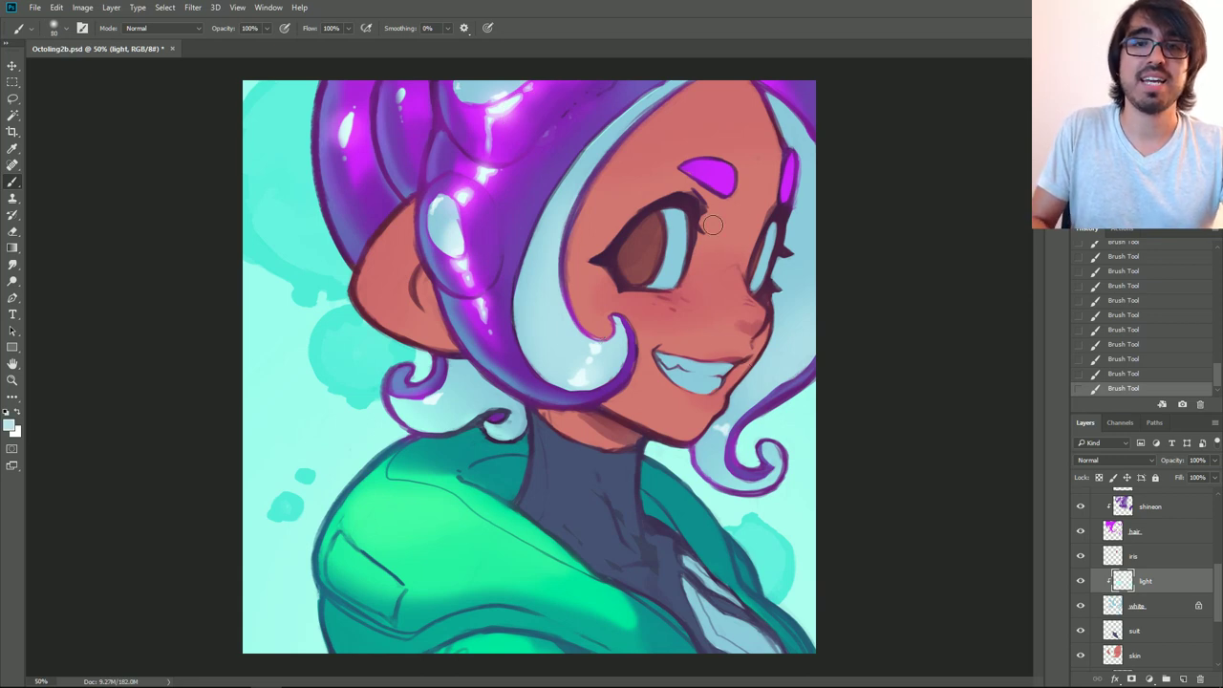
key(bracketleft)
key(bracketleft)
key(bracketleft)
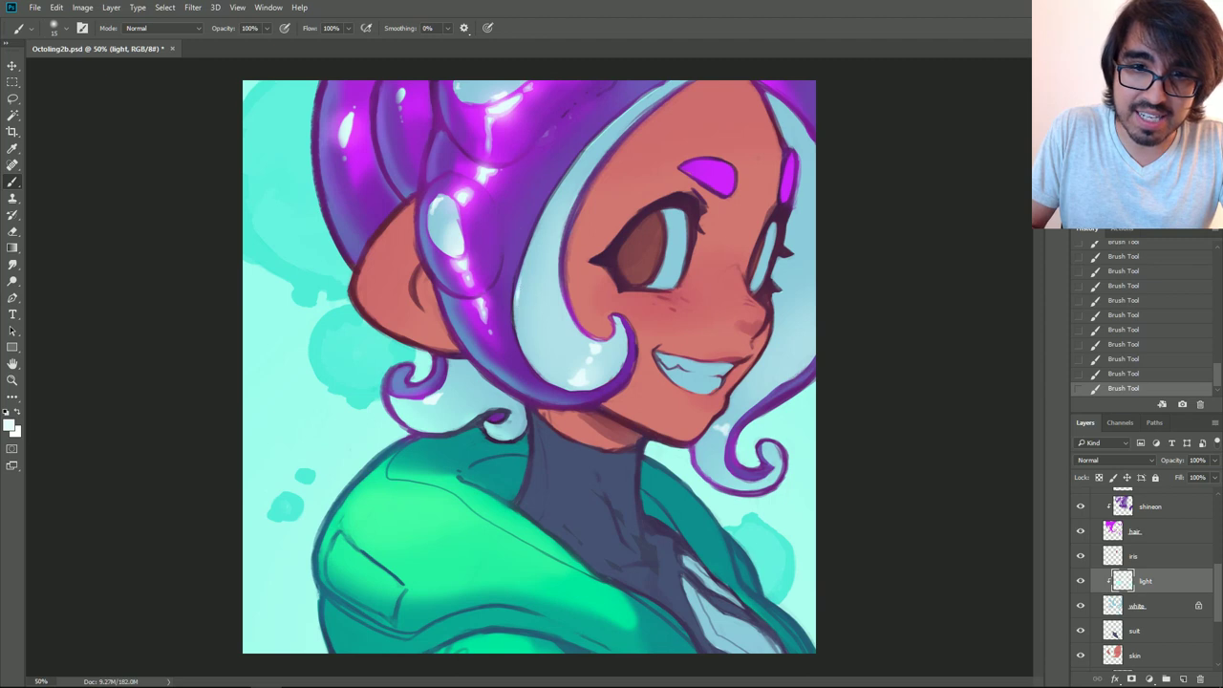
drag(536, 233, 562, 187)
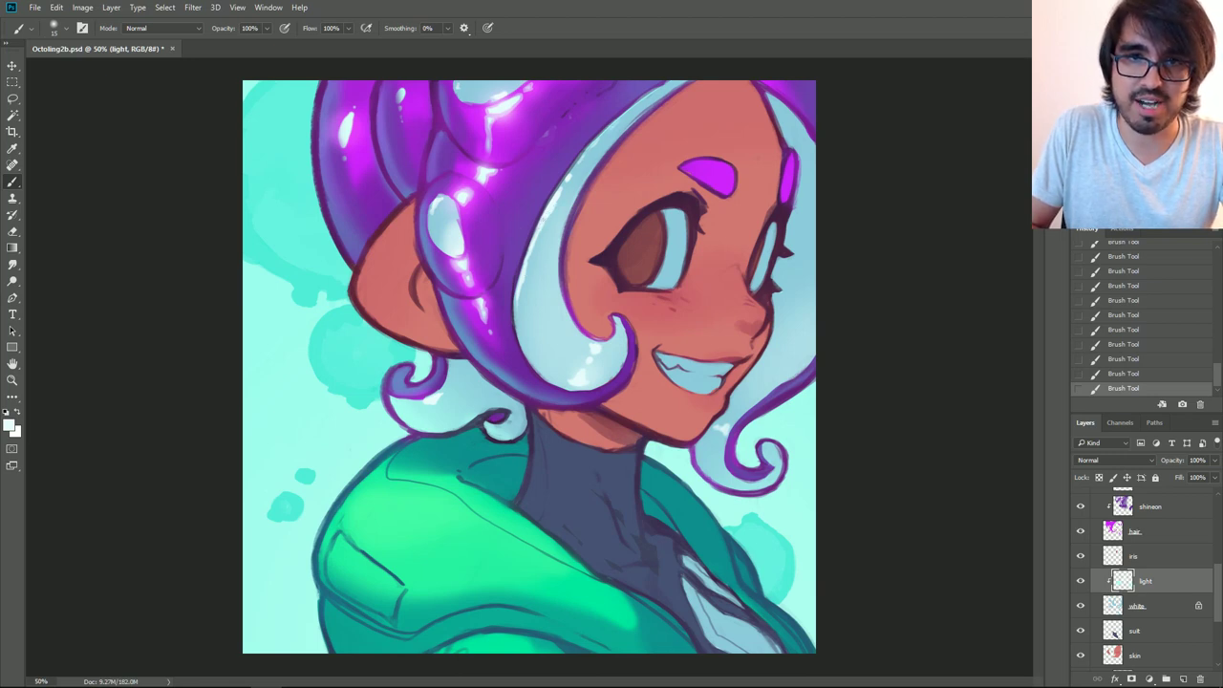
Step: Soften the upper lock's highlights with a size 125 brush and sample the lock's pale blue with a smaller brush
key(bracketright)
key(bracketright)
key(bracketright)
key(bracketright)
key(bracketright)
key(bracketright)
key(bracketright)
key(bracketright)
key(bracketright)
key(bracketright)
key(bracketleft)
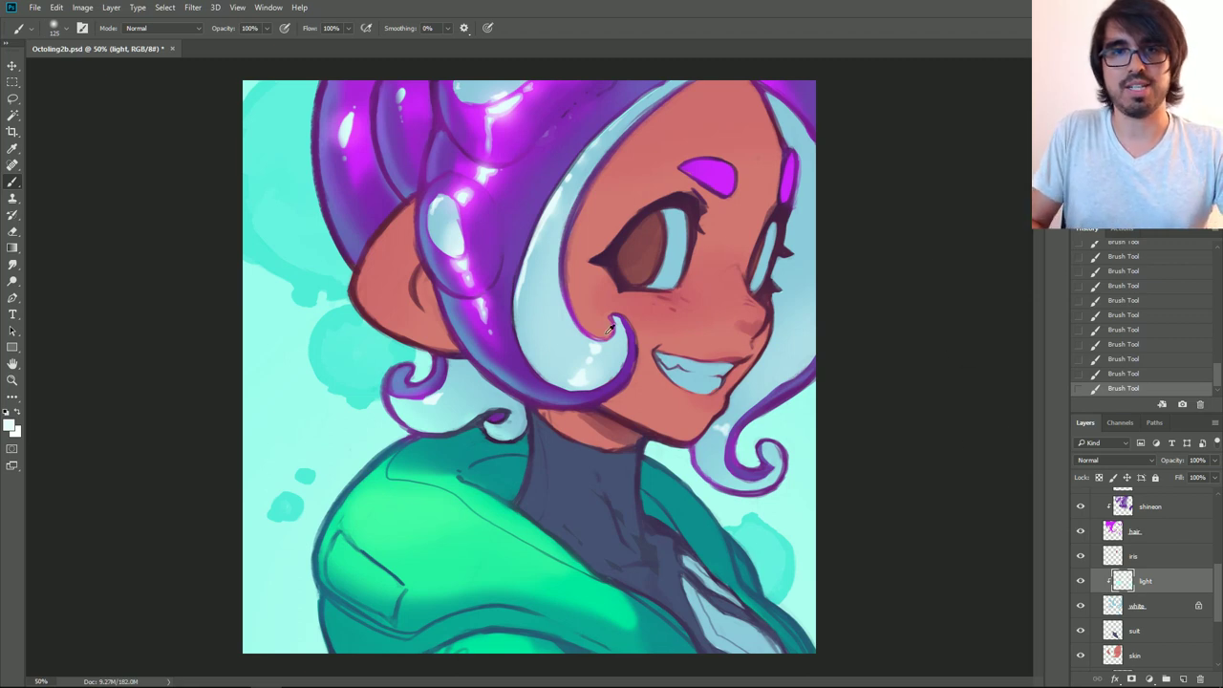
alt+click(530, 286)
key(bracketleft)
key(bracketleft)
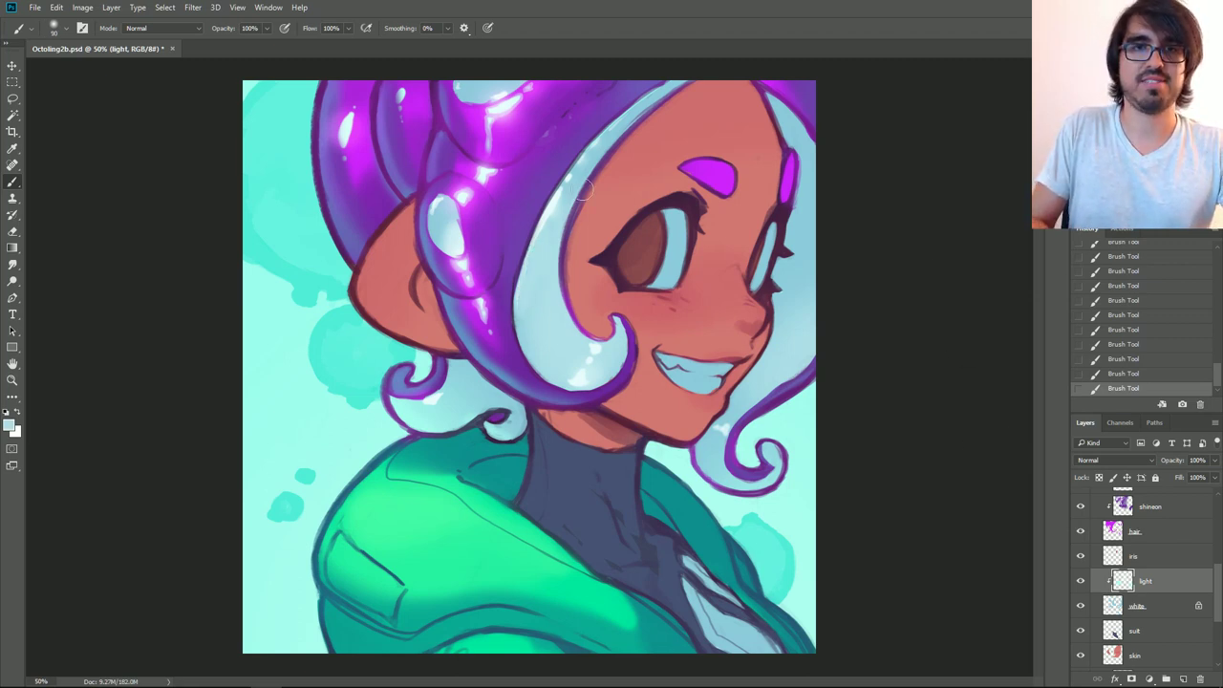
Step: Add a new layer directly above the suit layer and clip it to the suit
click(1150, 631)
alt+click(573, 460)
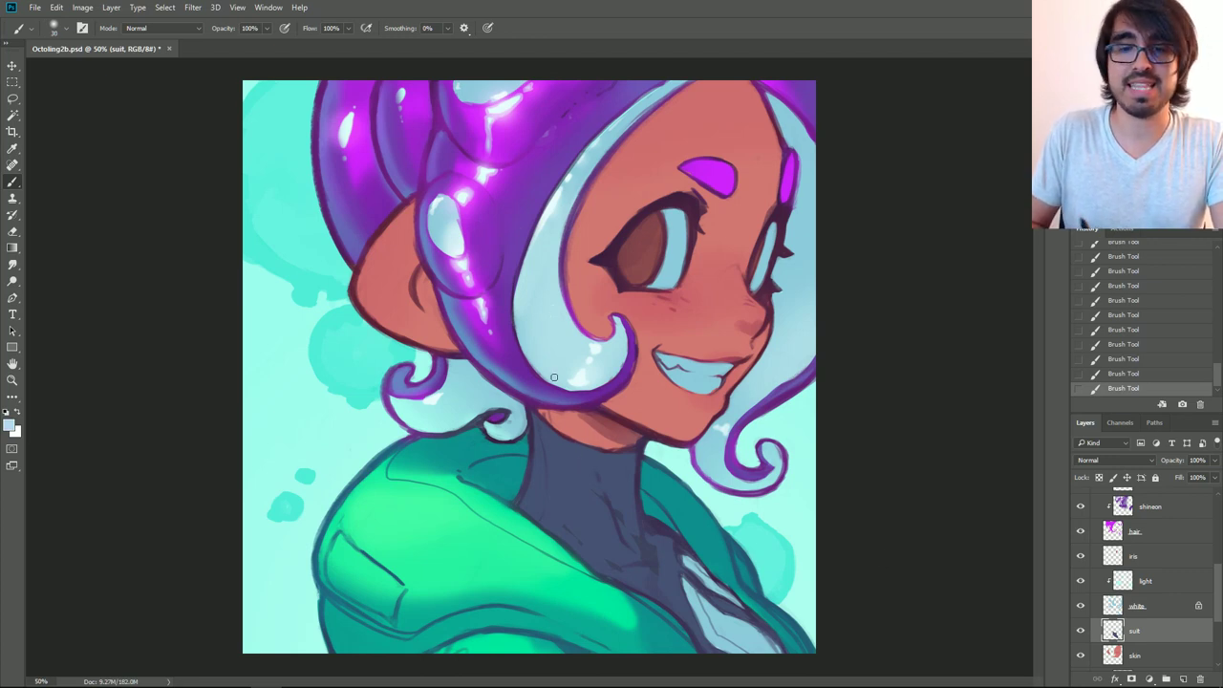
key(ctrl+shift+alt+n)
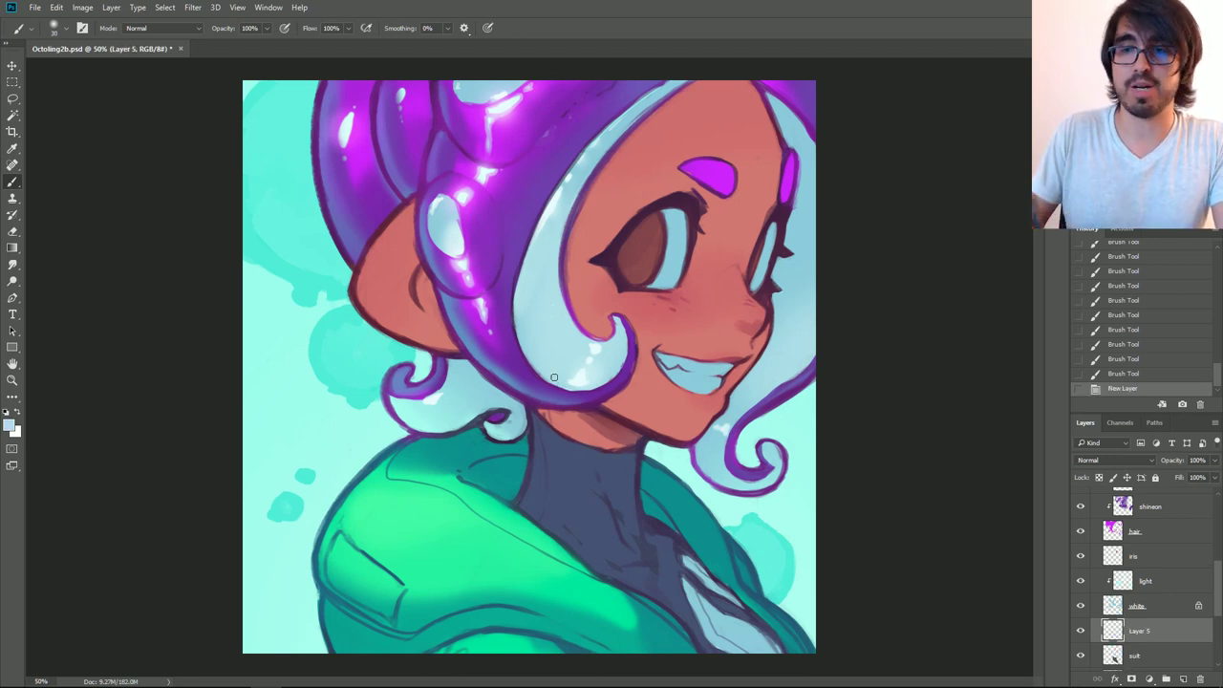
alt+click(1155, 638)
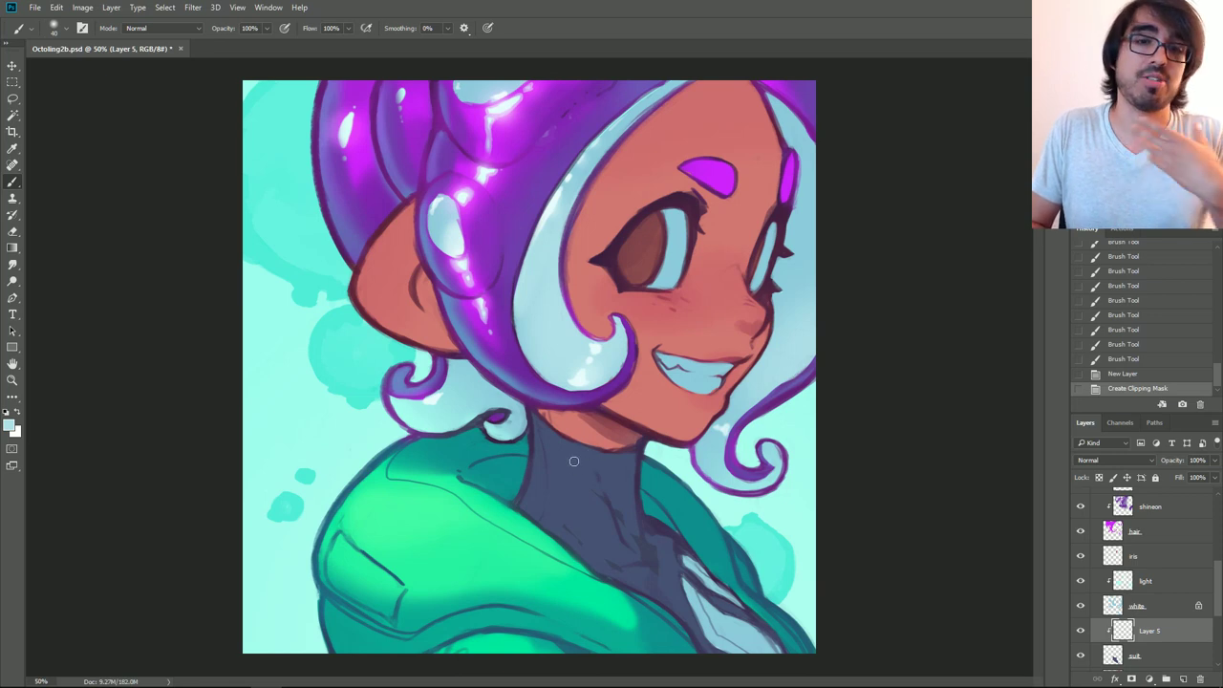
Step: Paint a narrow pale highlight down the neck of the dark suit, undoing the first stroke and using a smaller brush
mouse_move(564, 441)
mouse_down()
mouse_move(573, 544)
mouse_move(567, 436)
mouse_move(567, 538)
mouse_move(568, 439)
mouse_move(562, 531)
mouse_up()
key(ctrl+z)
key(bracketright)
key(bracketright)
key(bracketleft)
key(bracketleft)
key(bracketleft)
key(bracketleft)
key(bracketleft)
drag(563, 527, 564, 516)
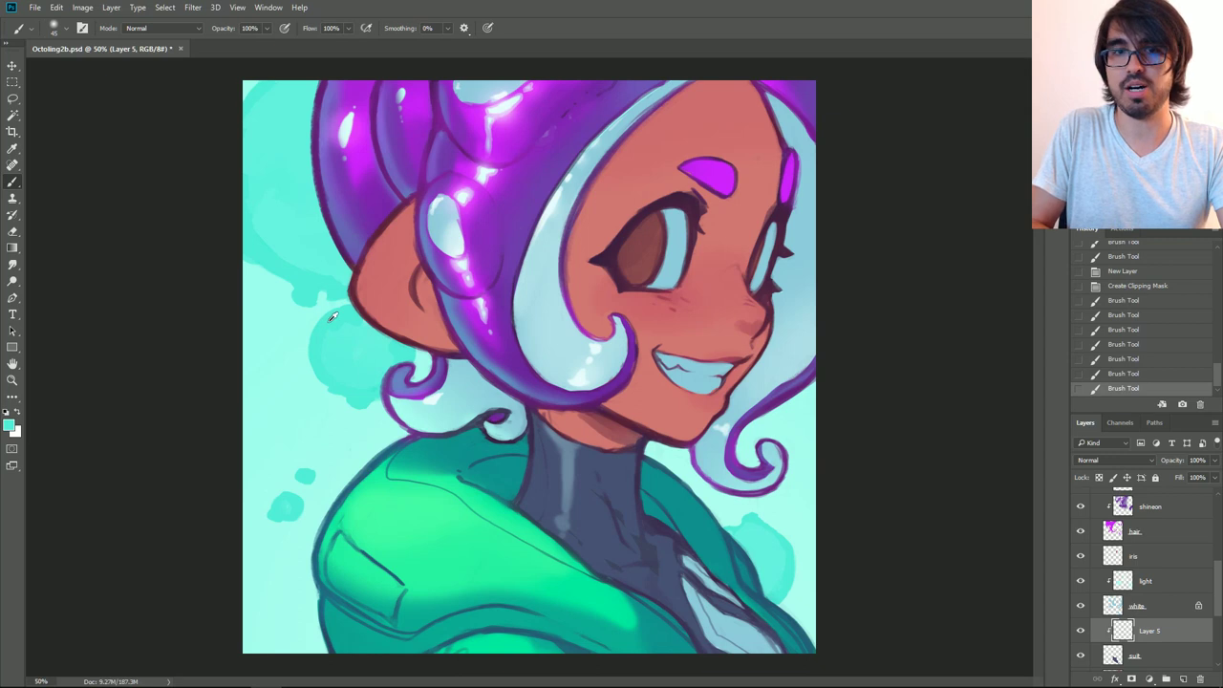
Step: Paint soft muted teal light along both sides of the suit's neck with a size 400 brush, and toggle the clipped layer to compare
key(bracketright)
key(bracketright)
key(bracketright)
key(bracketright)
key(bracketright)
key(bracketright)
key(bracketright)
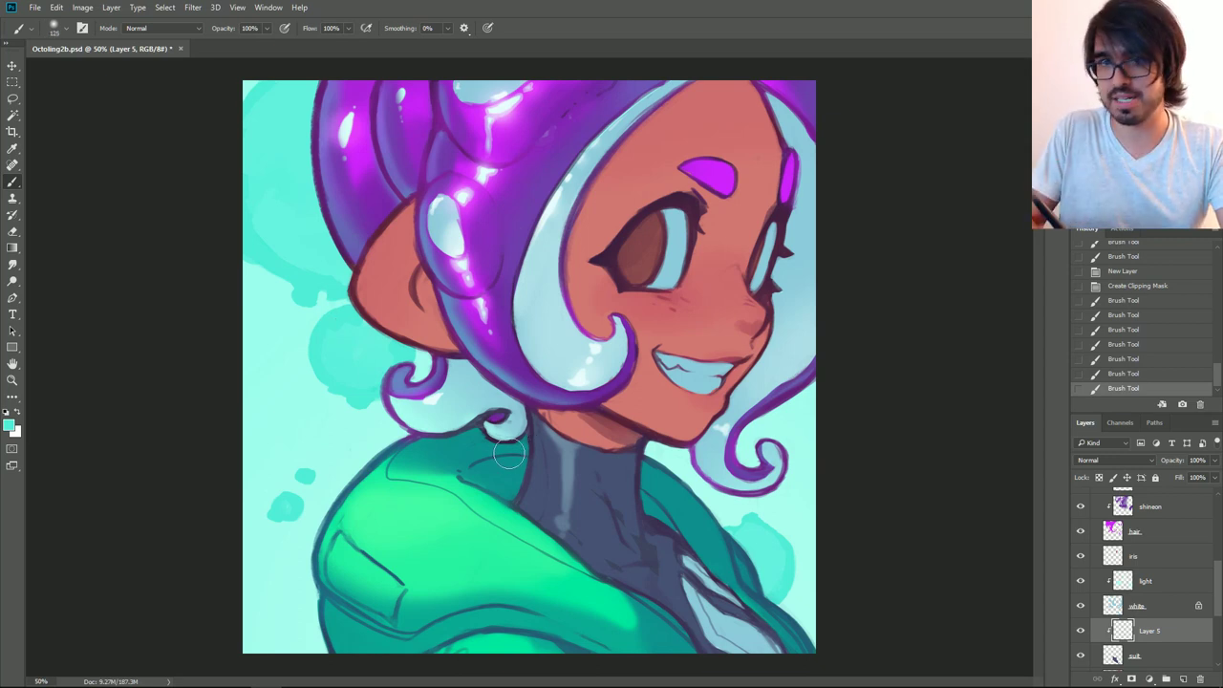
key(bracketright)
key(bracketright)
key(bracketright)
key(bracketright)
key(bracketright)
key(bracketright)
mouse_move(515, 496)
mouse_down()
mouse_move(504, 407)
mouse_move(478, 446)
mouse_up()
key(ctrl+z)
alt+click(535, 490)
key(bracketleft)
key(bracketleft)
drag(543, 496, 517, 473)
drag(655, 477, 698, 507)
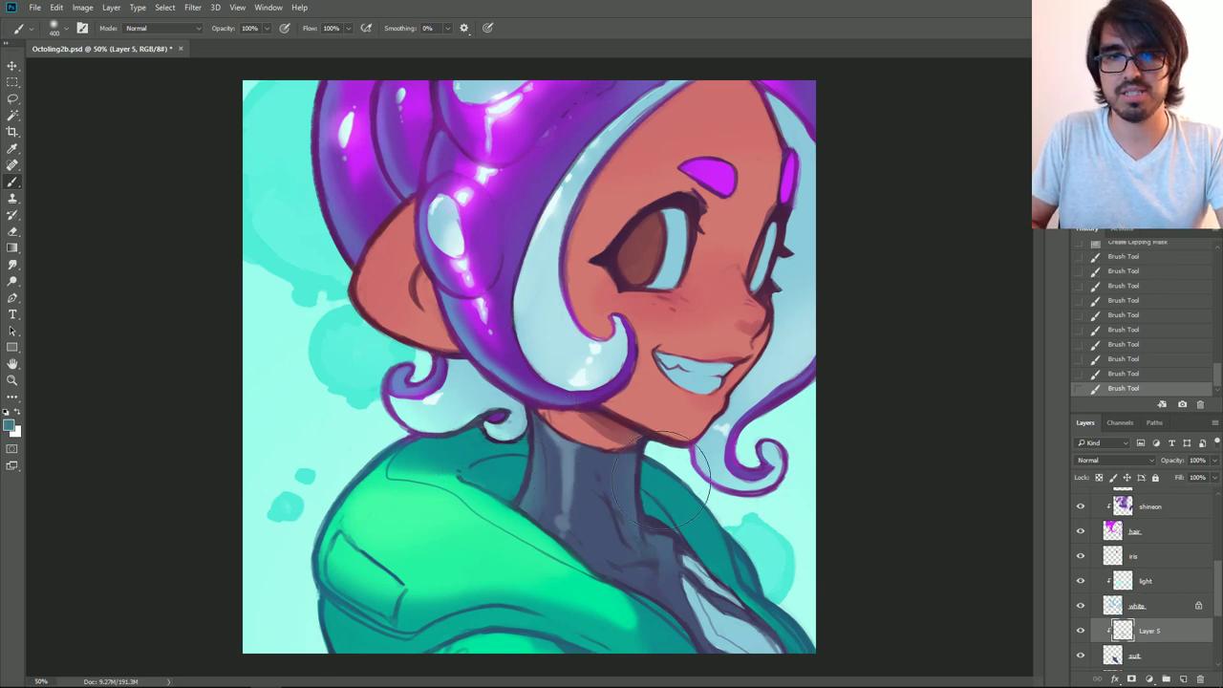
click(1081, 631)
click(1081, 631)
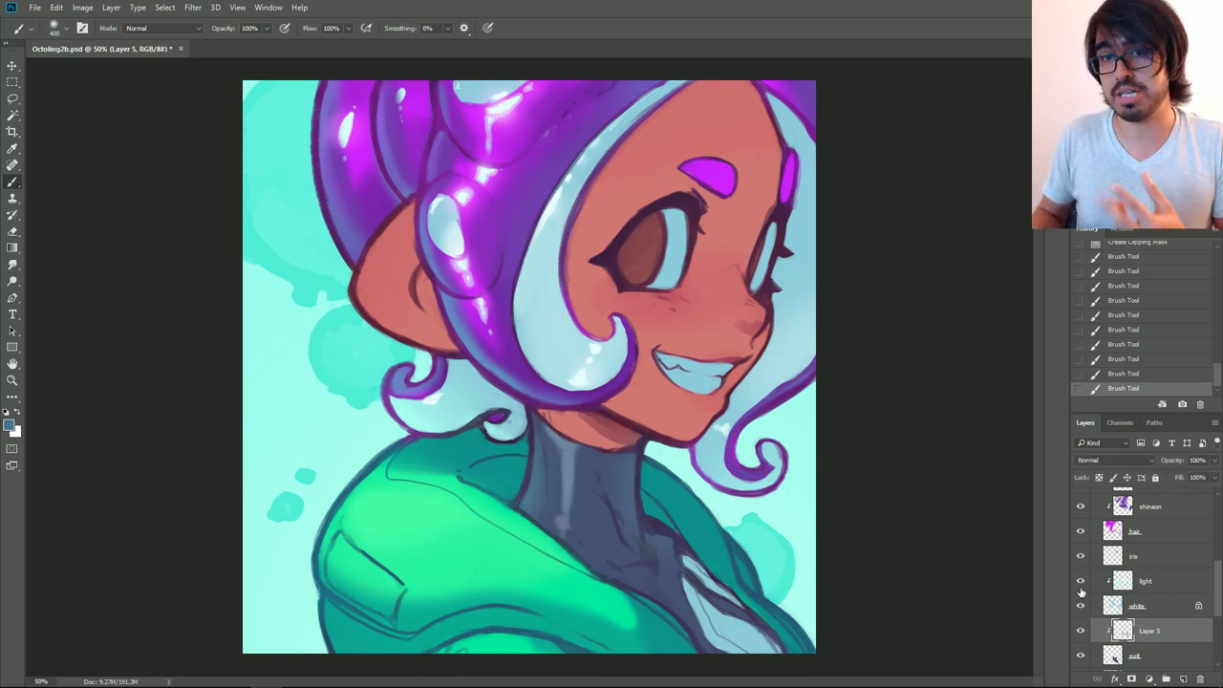
Step: Sample the pale blue of the front lock and set the brush size to 300 for the suit's neck
alt+click(567, 367)
key([)
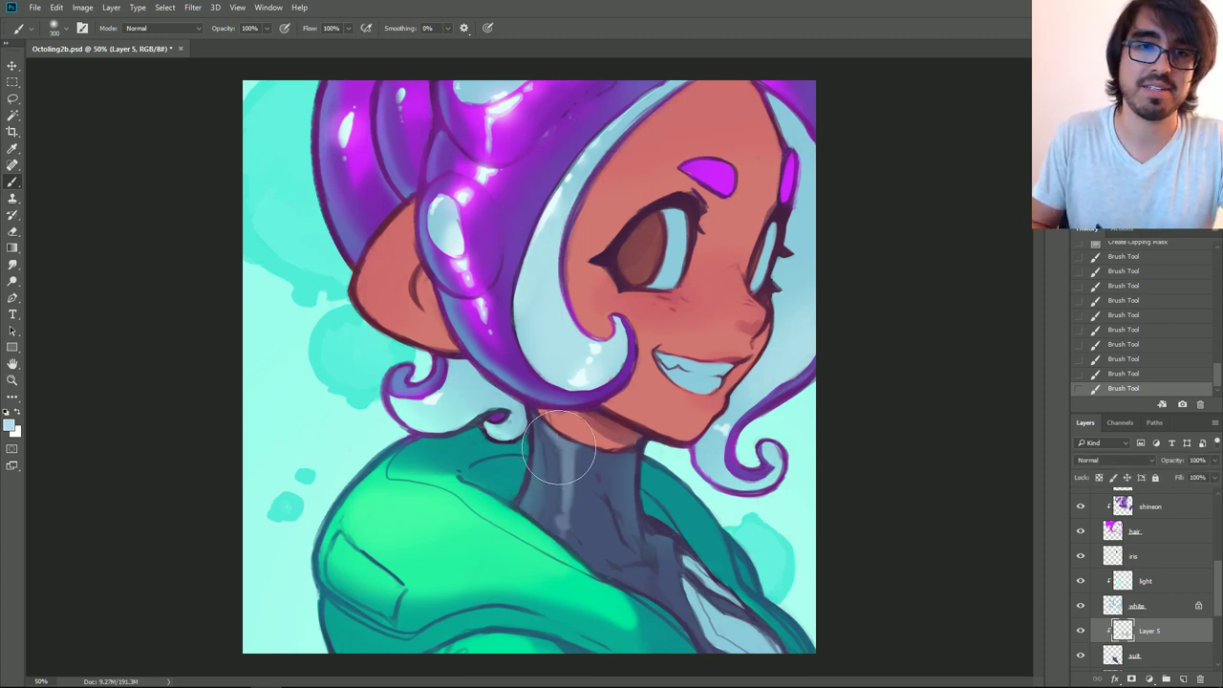